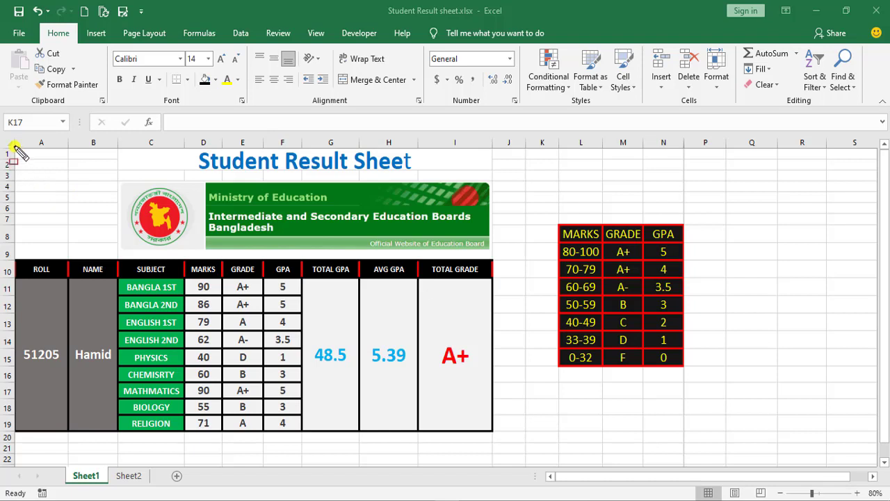
# Enter 40 as the English 1st marks and 50 as the Biology marks
pyautogui.moveTo(15, 147); pyautogui.dragTo(198, 238)
pyautogui.moveTo(271, 265); pyautogui.dragTo(685, 431)
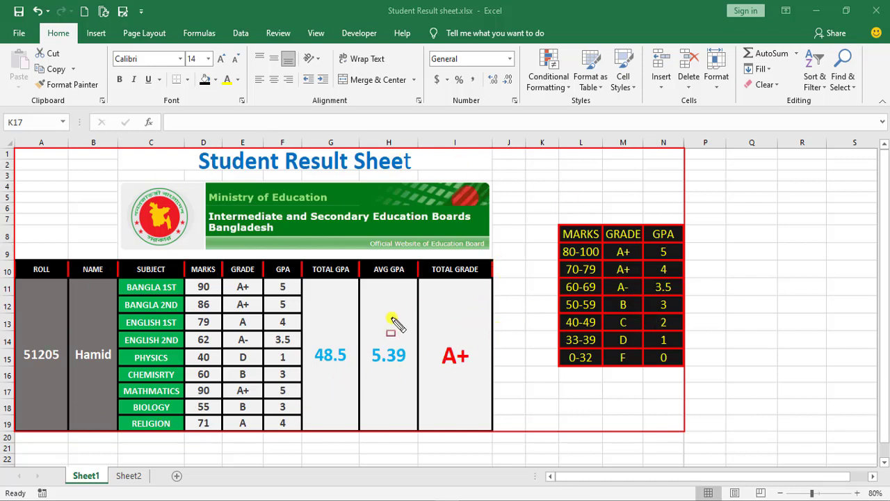
pyautogui.click(202, 340)
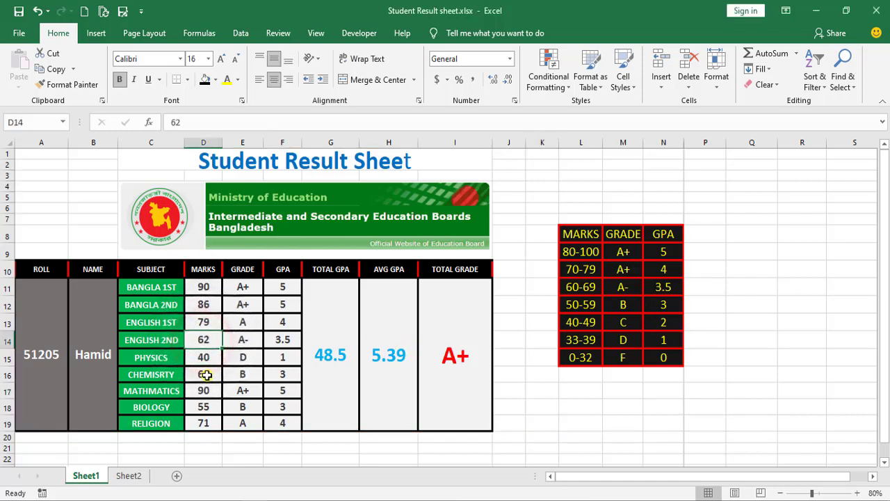
pyautogui.click(206, 323)
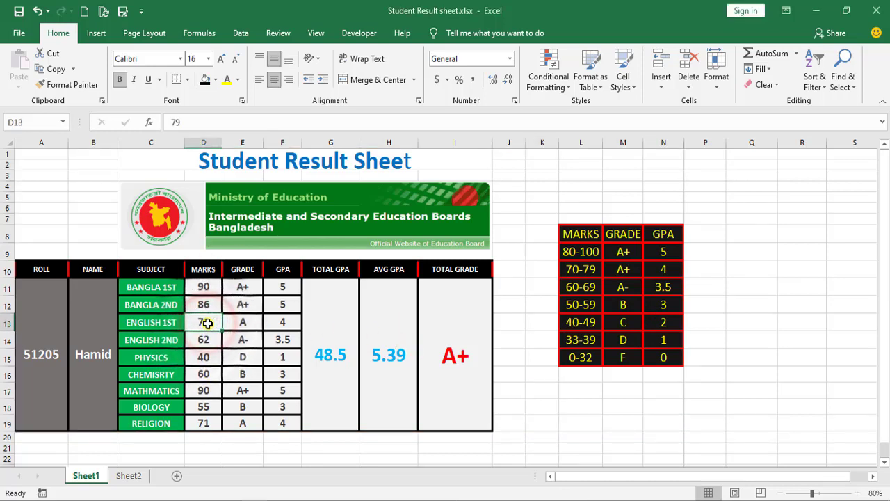
pyautogui.write('40')
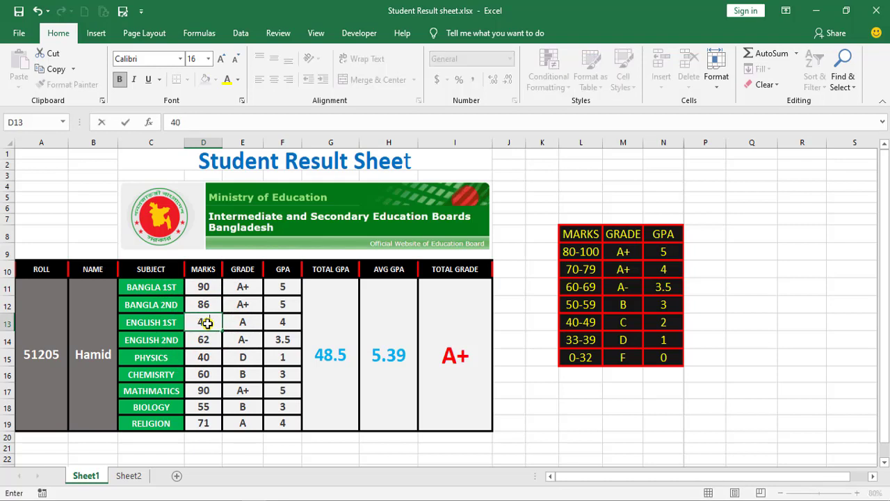
pyautogui.press('Return')
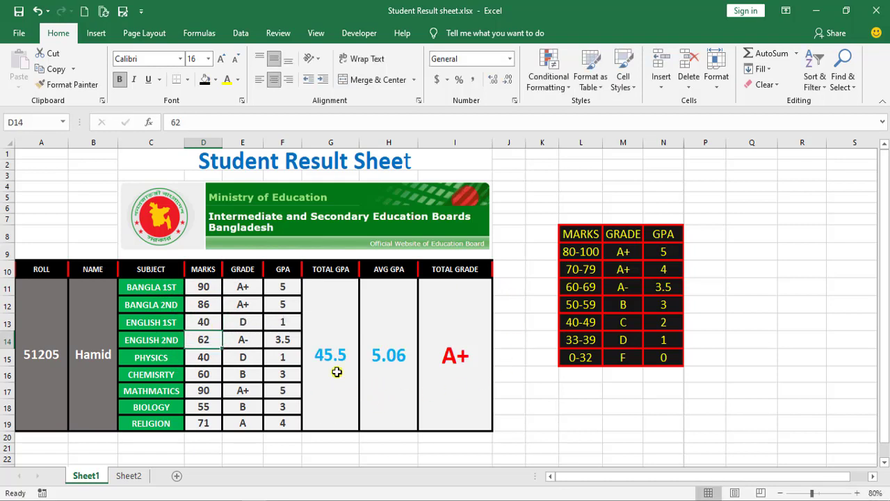
pyautogui.click(206, 406)
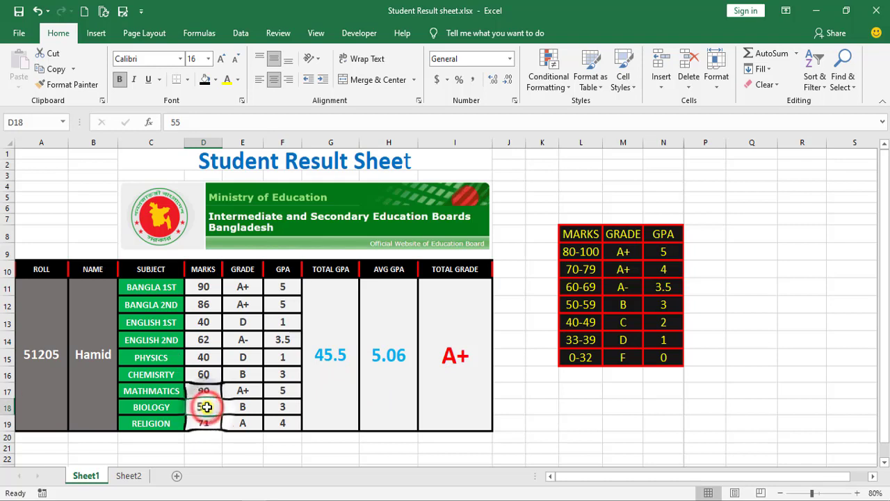
pyautogui.write('50')
pyautogui.press('Return')
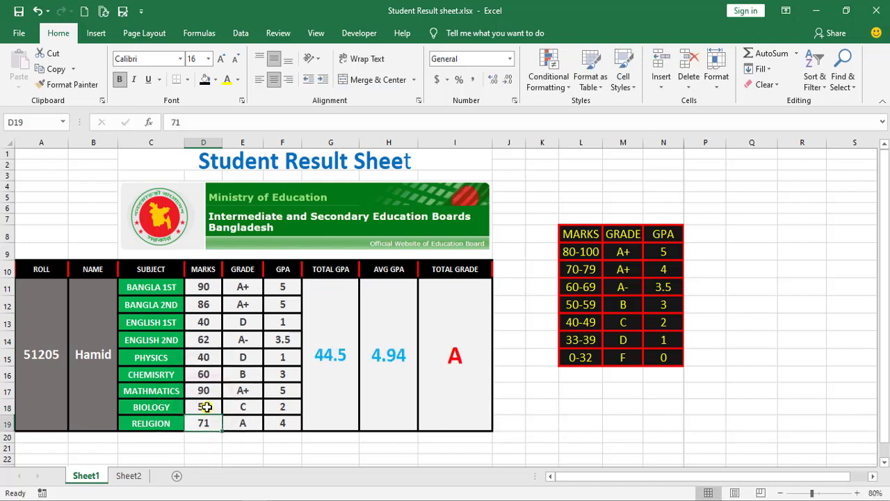
# Change English 1st marks to 80, bringing total GPA to 47.5 and average to 5.28
pyautogui.click(207, 317)
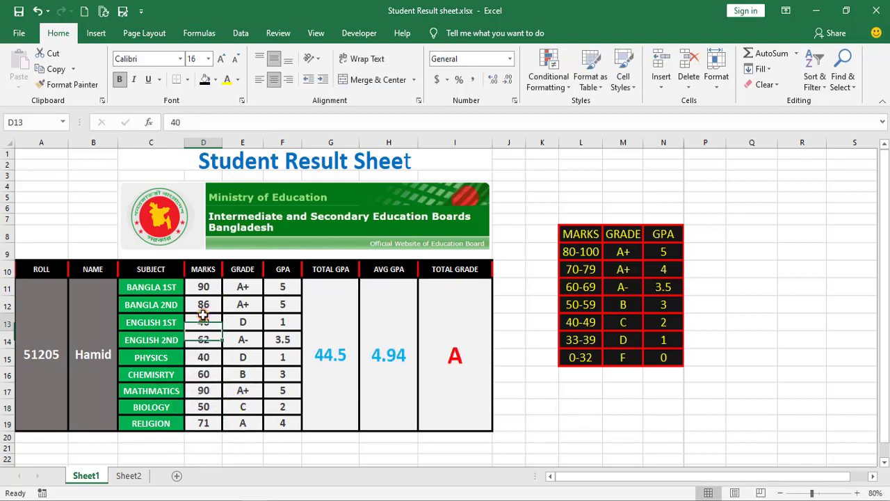
pyautogui.write('80')
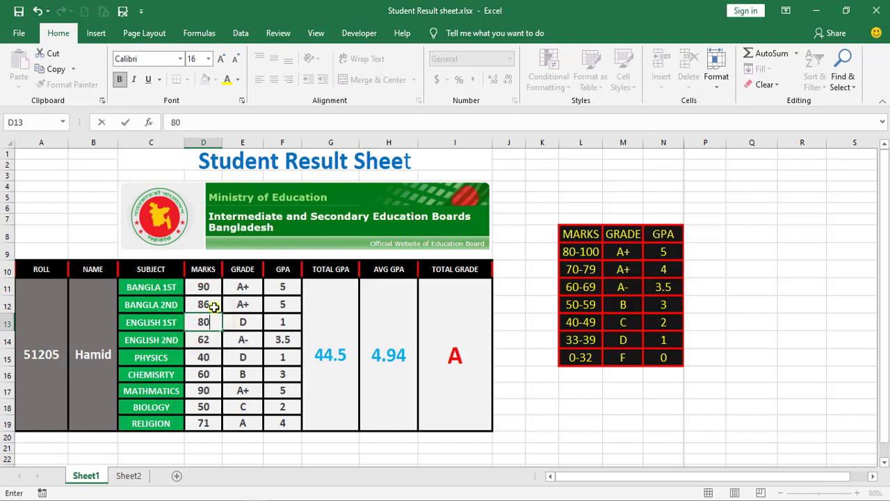
pyautogui.press('Return')
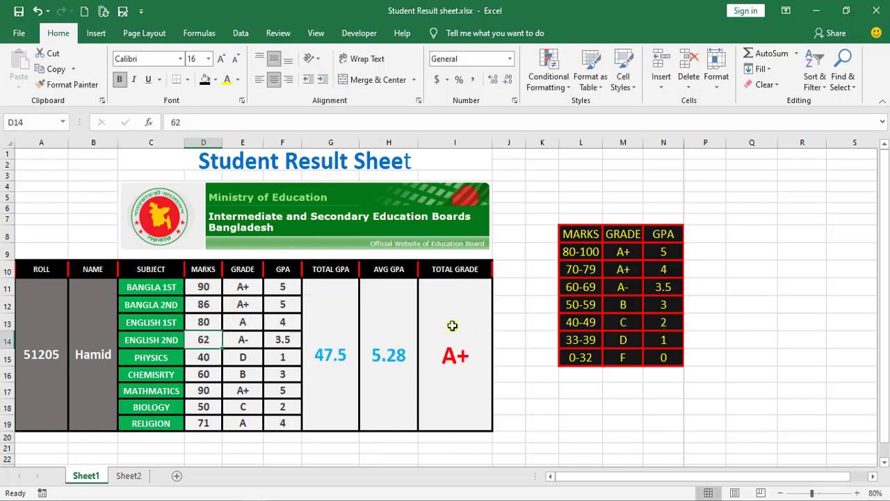
pyautogui.click(462, 272)
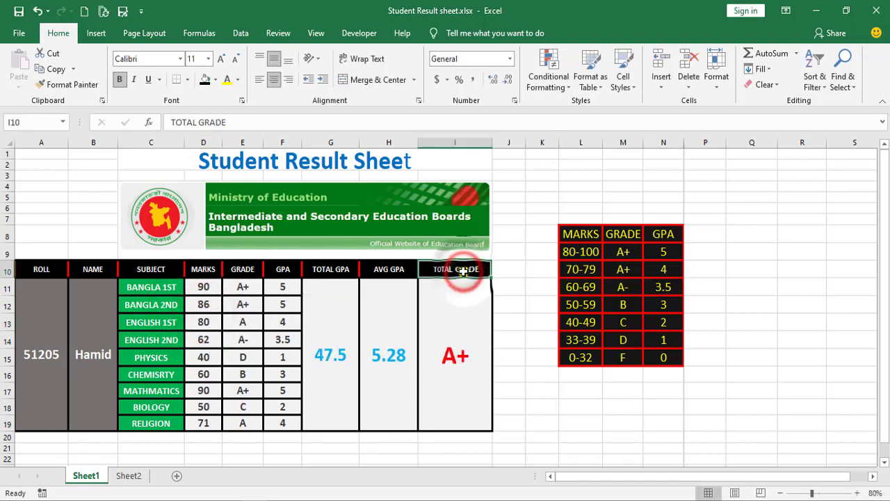
# View the IF(OR(...)) TOTAL GRADE formula in I11 unchanged, then go to Sheet2
pyautogui.click(461, 318)
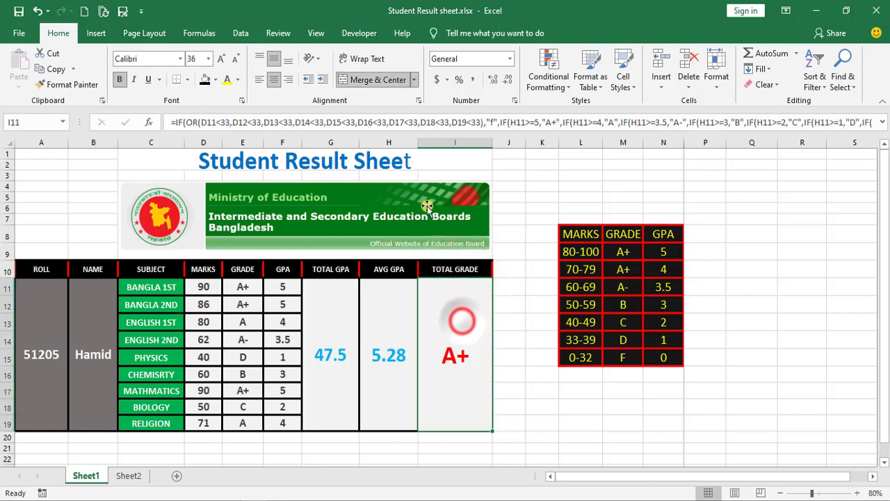
pyautogui.click(445, 122)
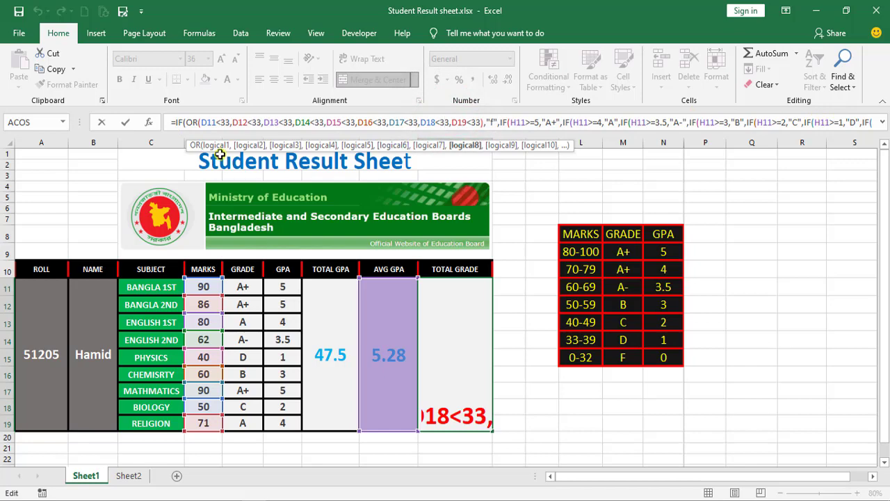
pyautogui.click(244, 335)
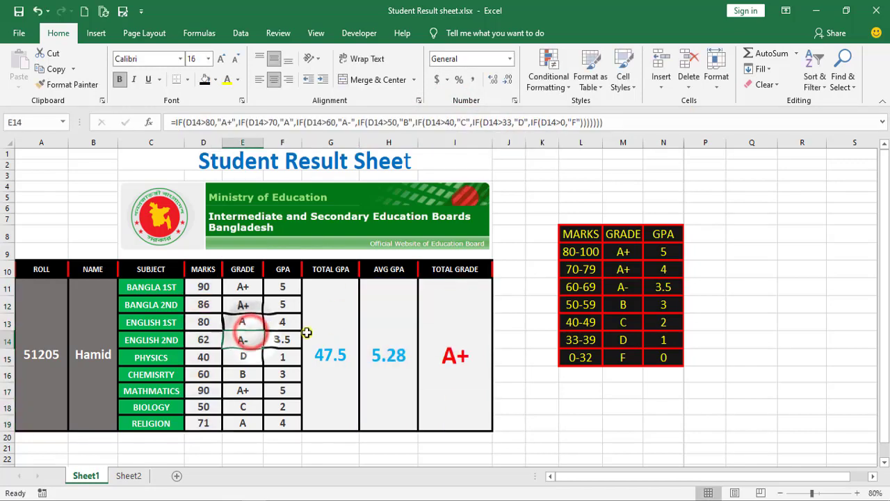
pyautogui.click(138, 474)
pyautogui.click(268, 343)
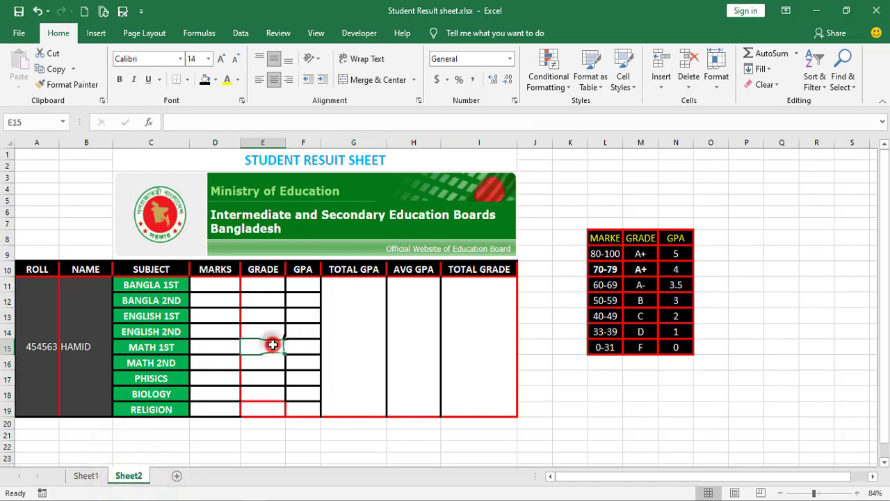
pyautogui.click(227, 298)
pyautogui.click(298, 279)
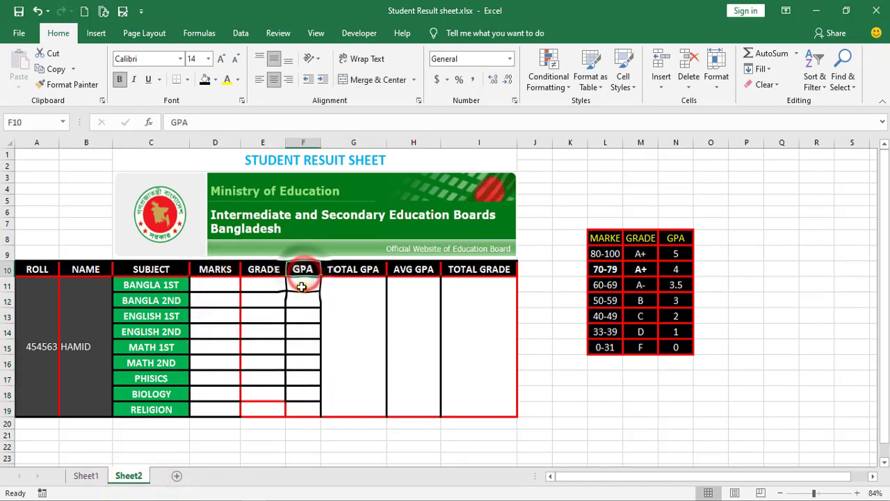
pyautogui.click(301, 290)
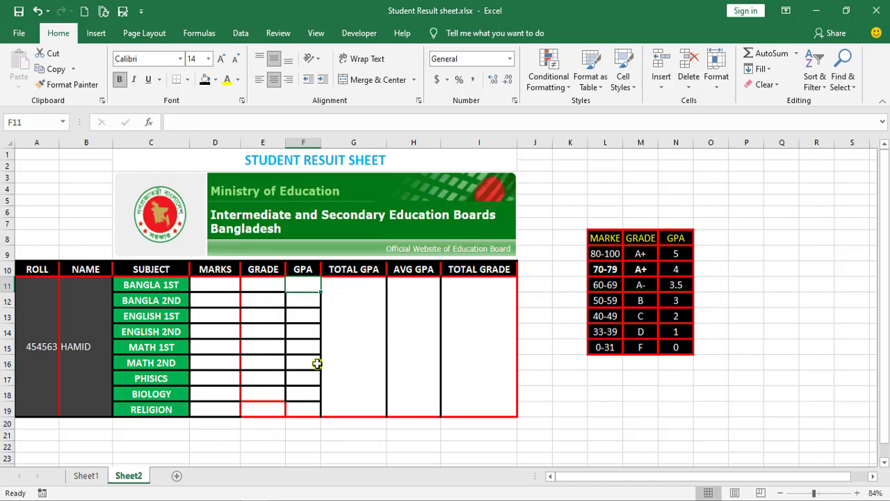
pyautogui.click(217, 284)
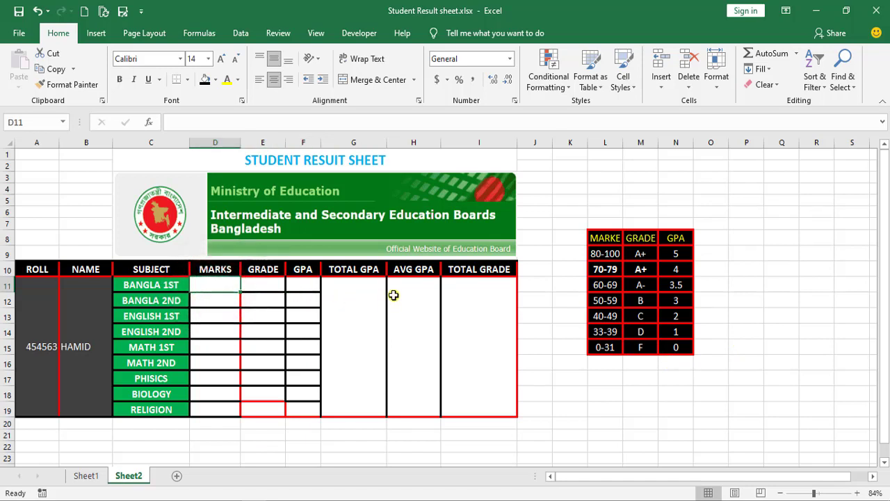
pyautogui.click(374, 272)
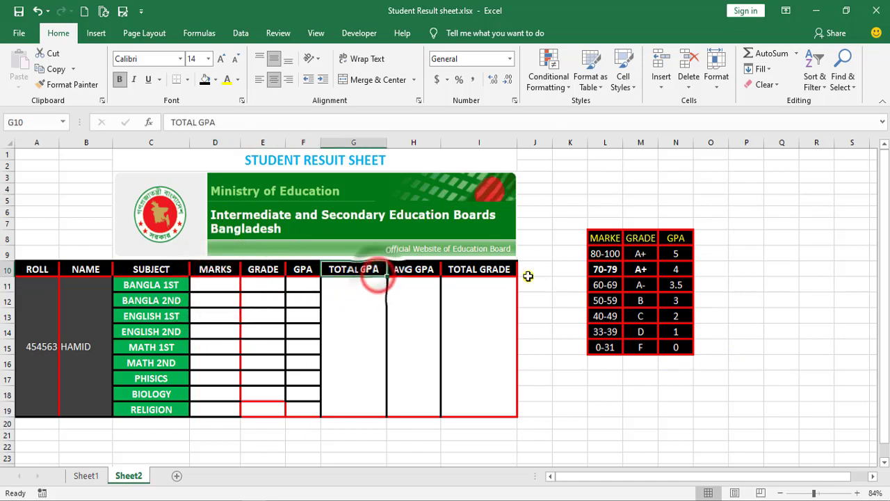
pyautogui.click(638, 284)
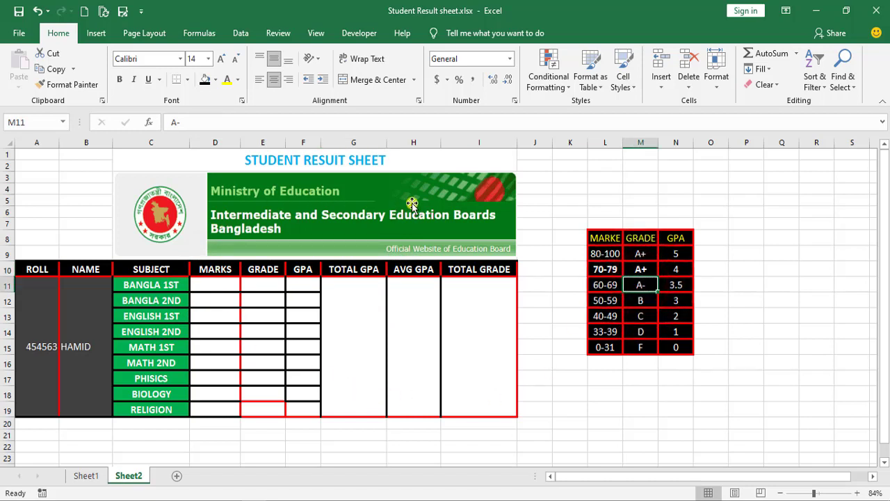
pyautogui.click(562, 223)
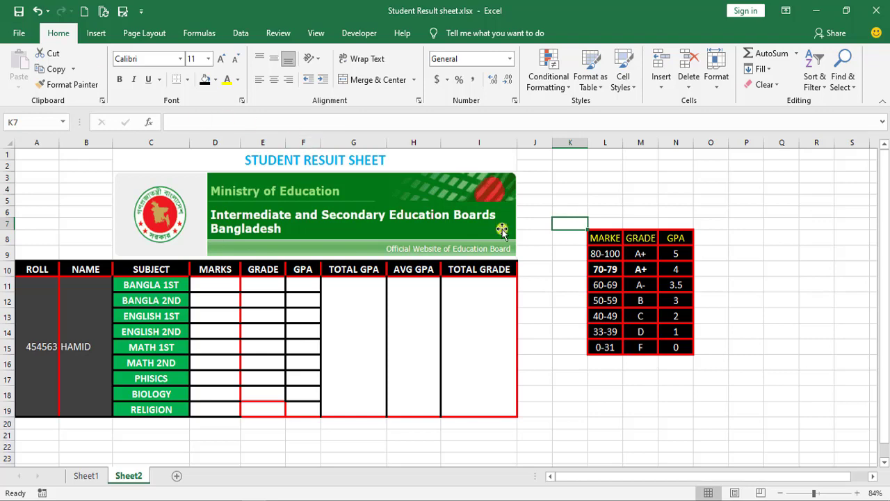
pyautogui.click(86, 475)
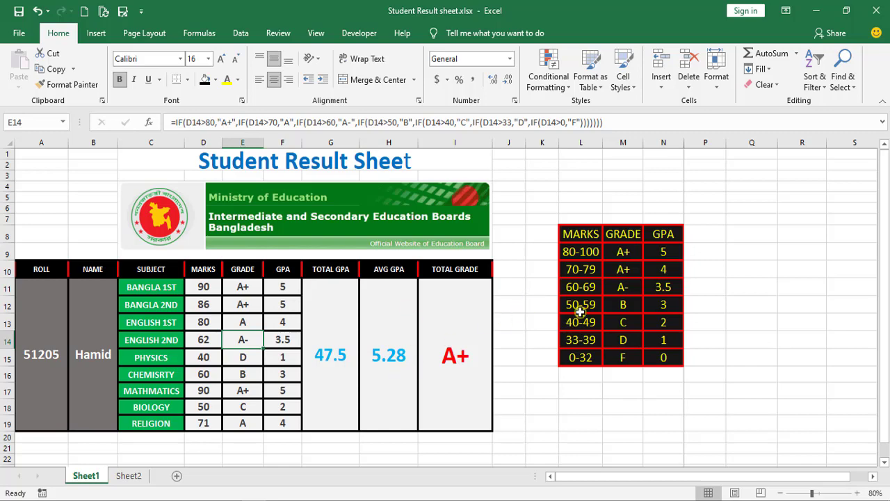
pyautogui.click(127, 477)
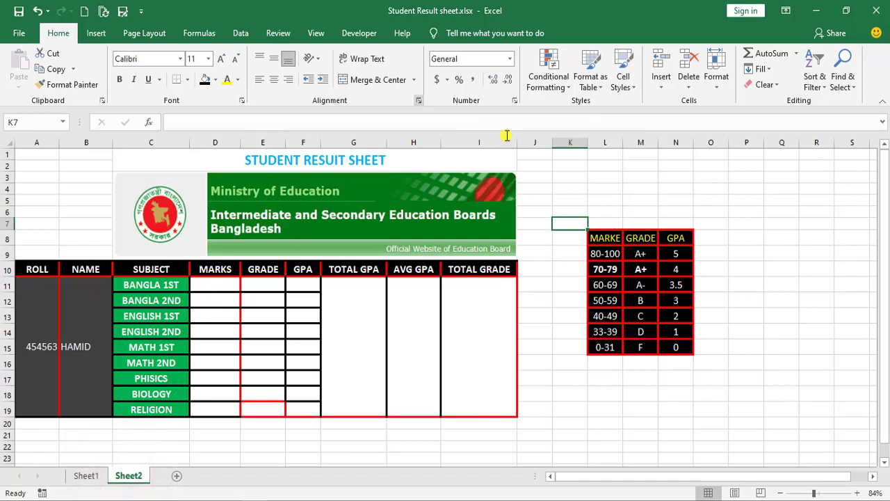
pyautogui.click(24, 276)
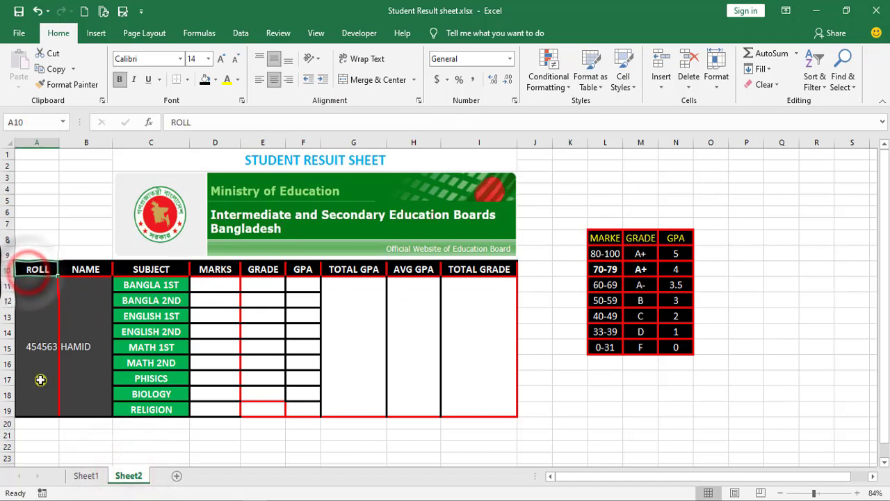
pyautogui.click(83, 275)
pyautogui.click(127, 270)
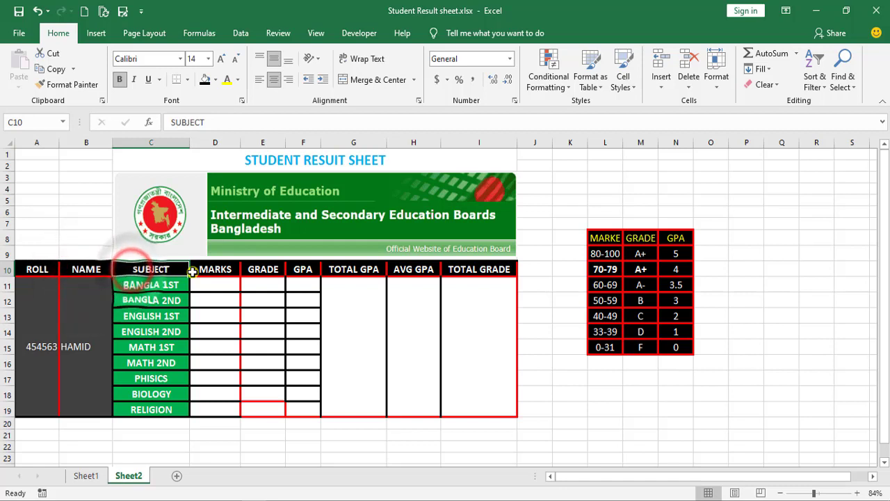
pyautogui.click(207, 269)
pyautogui.click(272, 270)
pyautogui.click(303, 270)
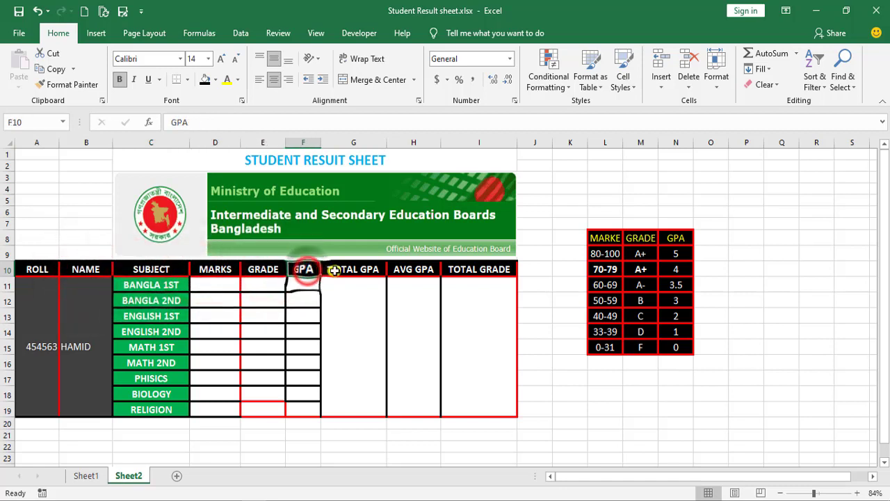
pyautogui.click(337, 271)
pyautogui.click(412, 271)
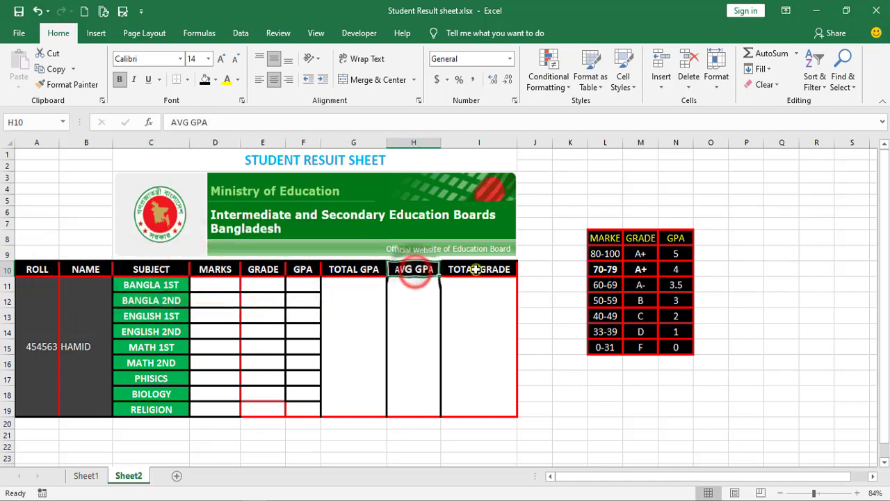
pyautogui.click(487, 270)
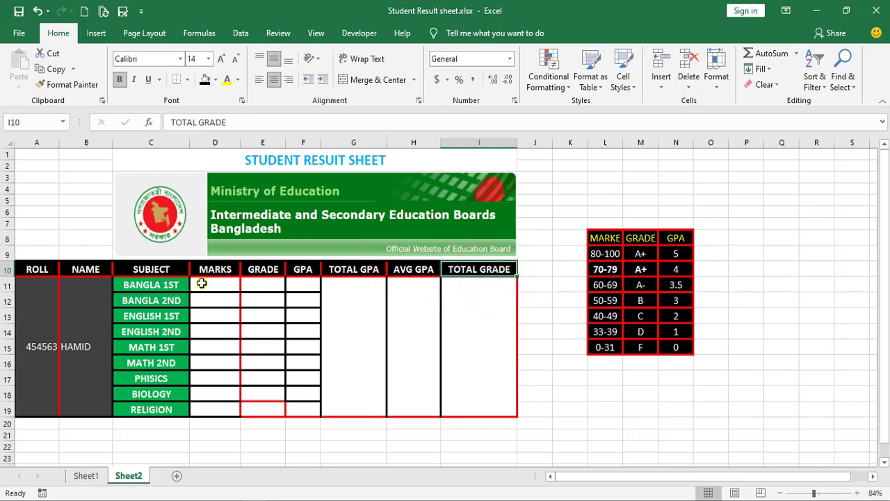
pyautogui.moveTo(209, 285); pyautogui.dragTo(217, 410)
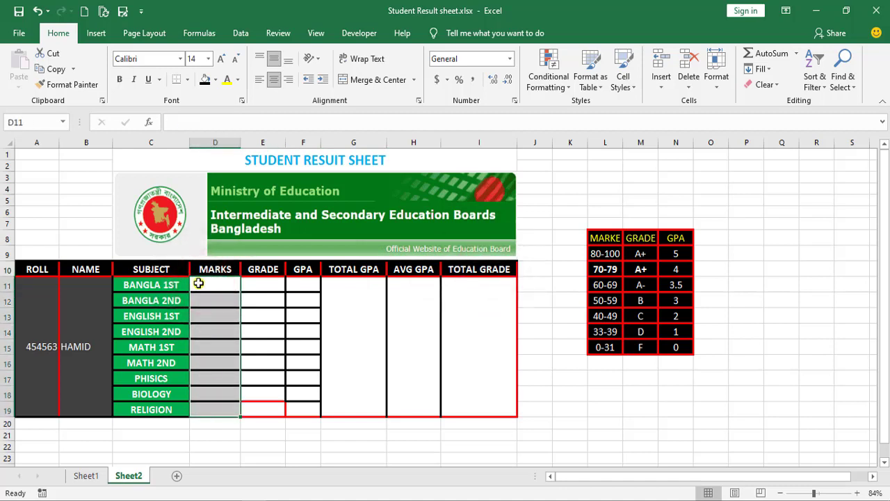
# Enter marks 90, 80, 70, 50 and 80 for Bangla 1st through Math 1st
pyautogui.write('90')
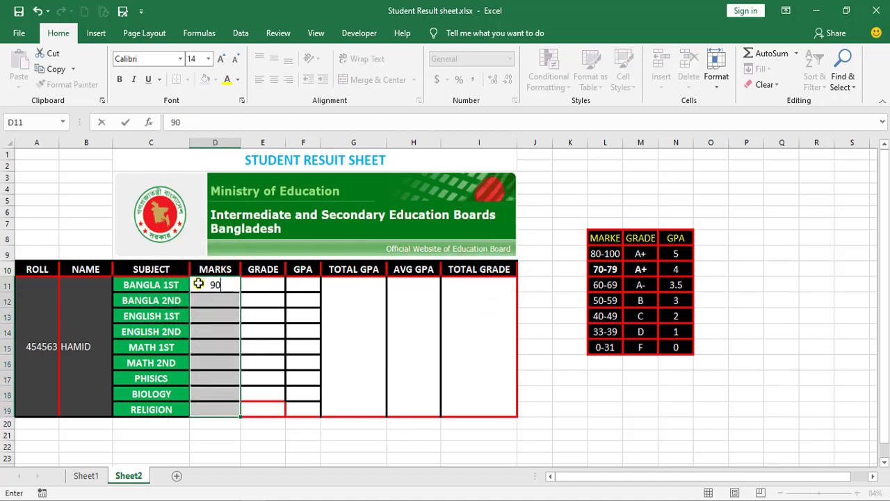
pyautogui.press('Return')
pyautogui.write('80')
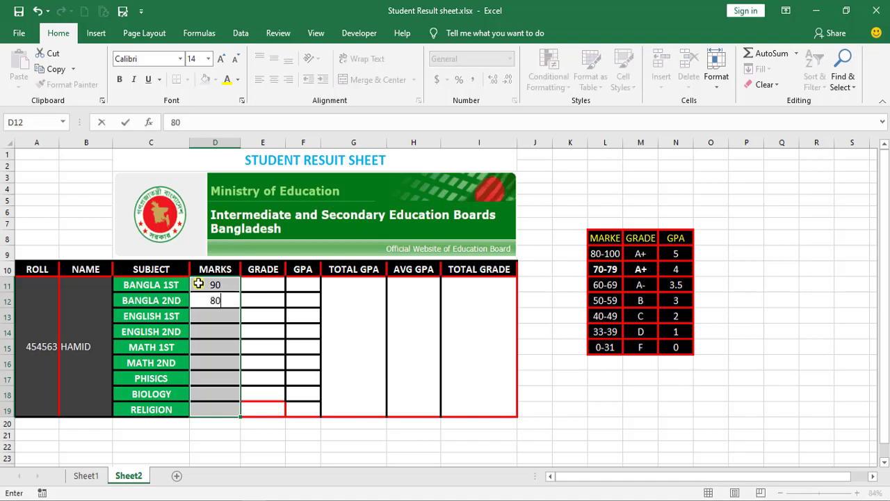
pyautogui.press('Return')
pyautogui.write('70')
pyautogui.press('Return')
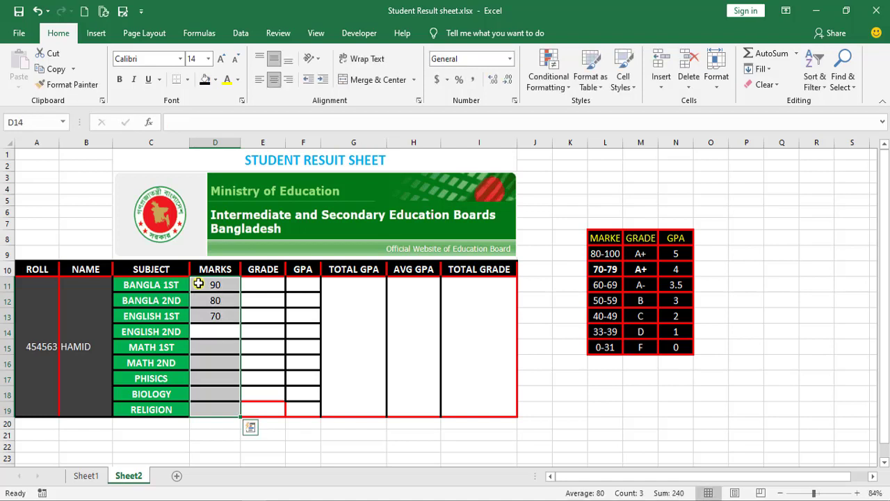
pyautogui.write('50')
pyautogui.press('Return')
pyautogui.write('80')
pyautogui.press('Return')
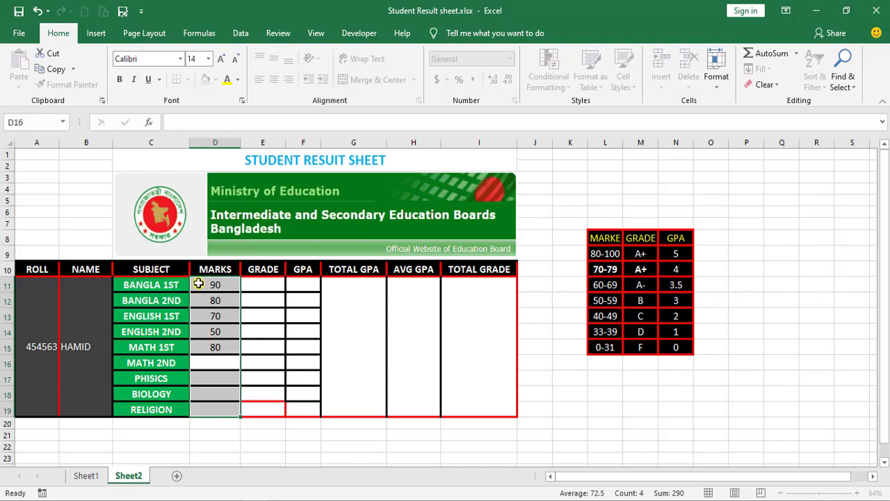
# Enter 46, 57 and 80 for Math 2nd, Physics and Biology, and correct Religion to 33
pyautogui.write('46')
pyautogui.press('Return')
pyautogui.write('57')
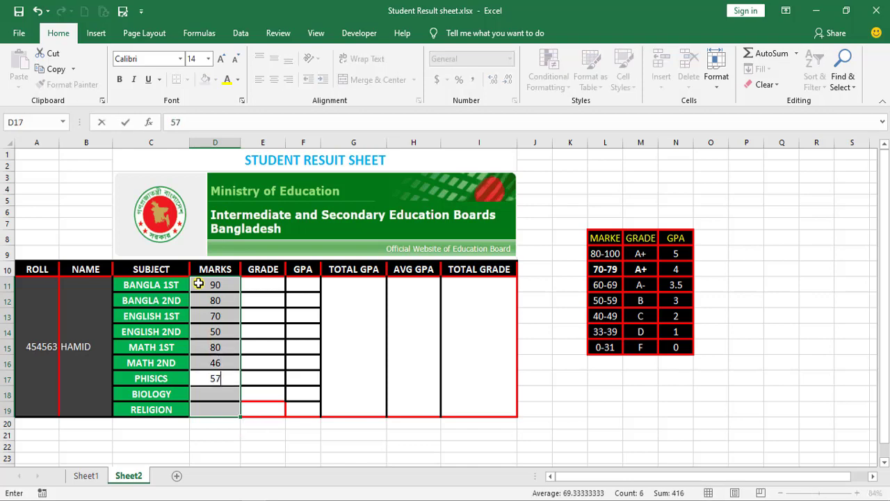
pyautogui.press('Return')
pyautogui.write('80')
pyautogui.press('Return')
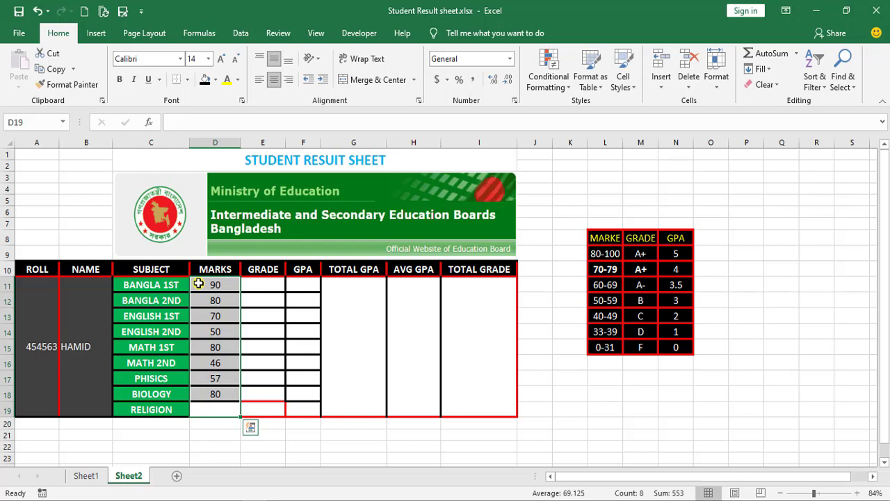
pyautogui.write('60')
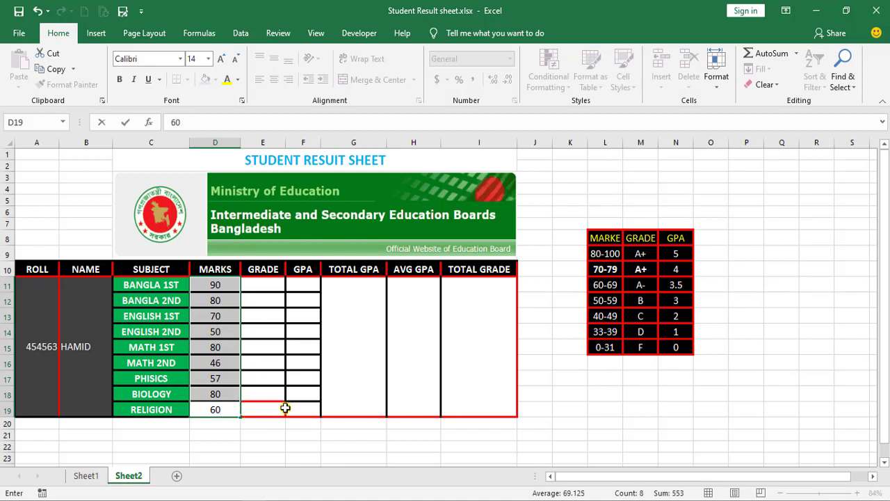
pyautogui.write('33')
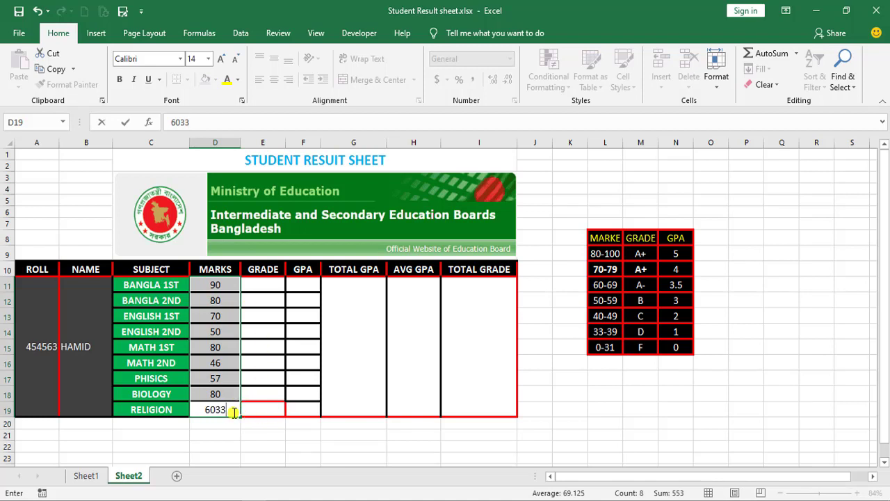
pyautogui.press('Left')
pyautogui.press('Left')
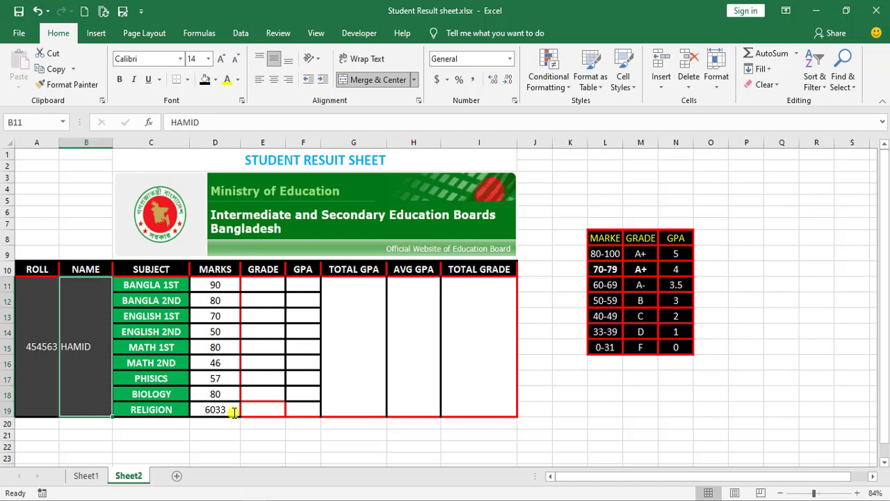
pyautogui.click(216, 411)
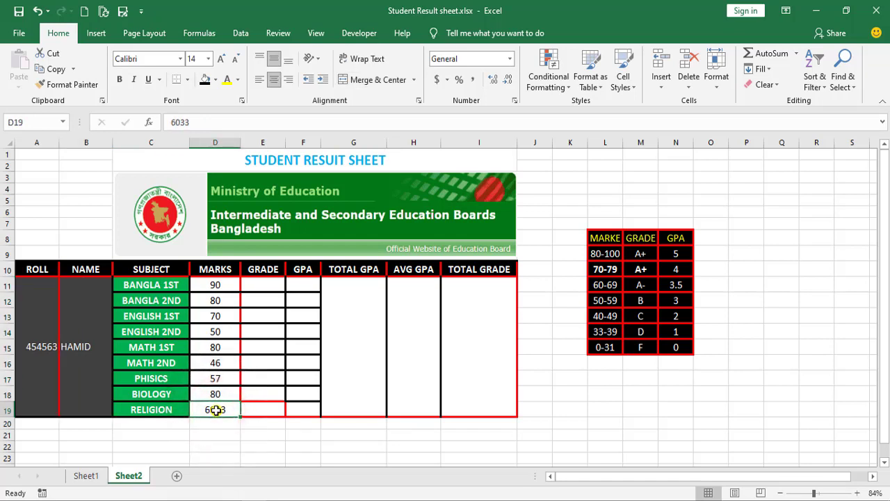
pyautogui.write('33')
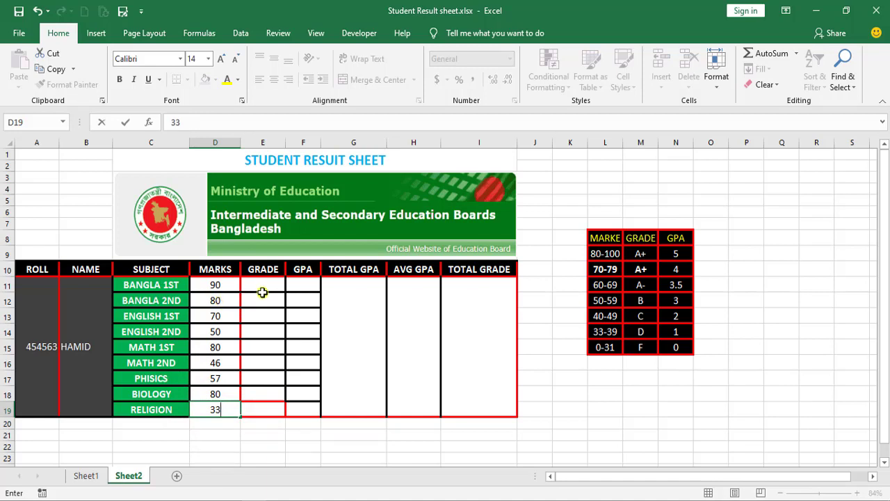
# Confirm Religion's 33 and set the 70-79 band's grade to A
pyautogui.click(259, 290)
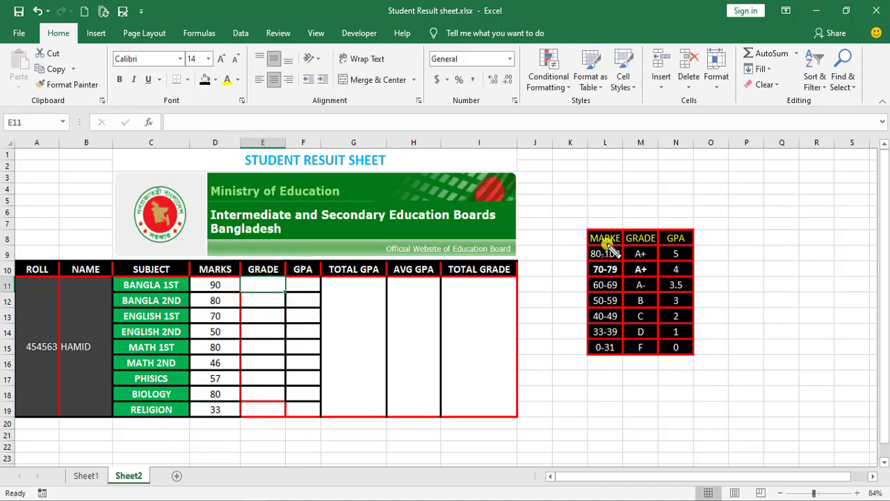
pyautogui.moveTo(583, 221); pyautogui.dragTo(699, 364)
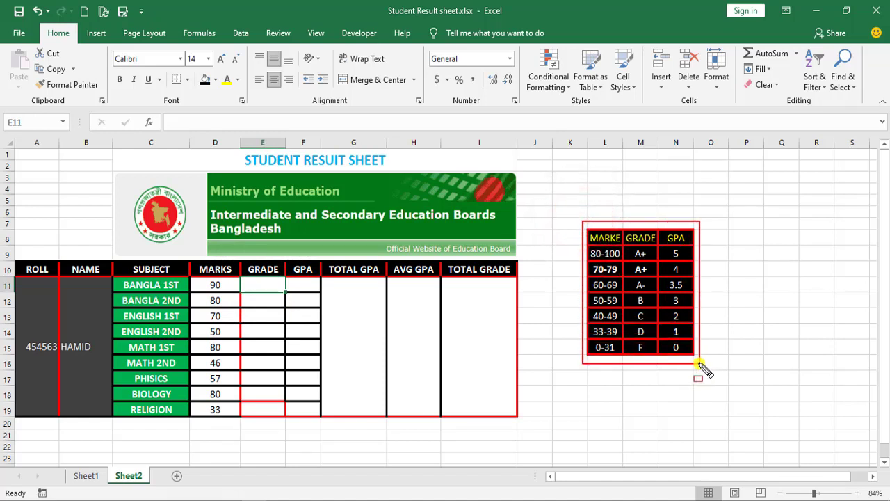
pyautogui.moveTo(602, 240)
pyautogui.mouseDown()
pyautogui.moveTo(596, 255)
pyautogui.moveTo(630, 245)
pyautogui.moveTo(706, 249)
pyautogui.moveTo(599, 273)
pyautogui.moveTo(671, 282)
pyautogui.mouseUp()
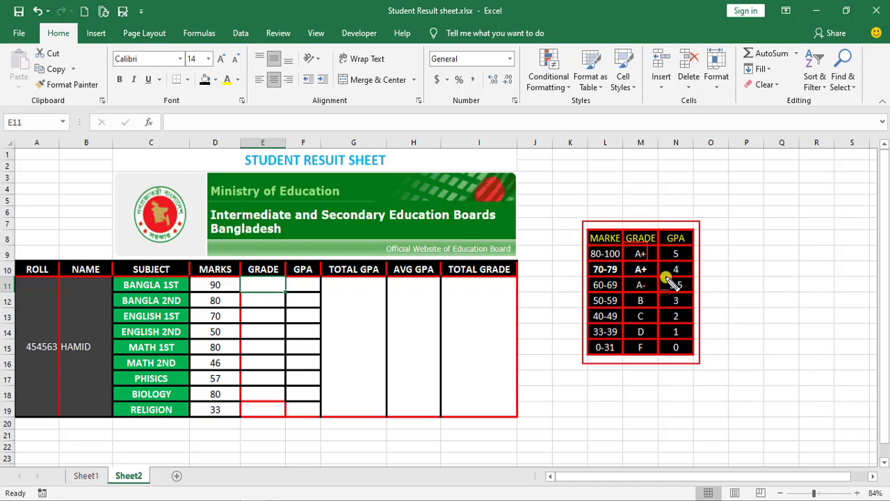
pyautogui.click(642, 270)
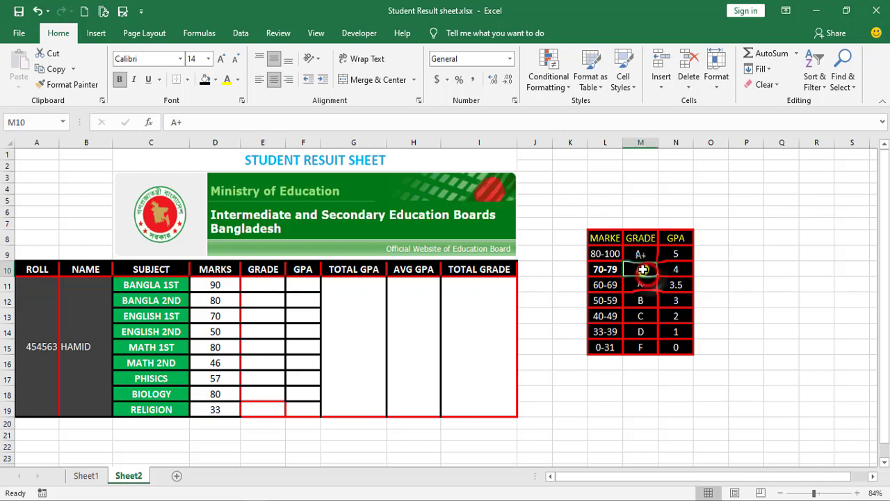
pyautogui.write('A')
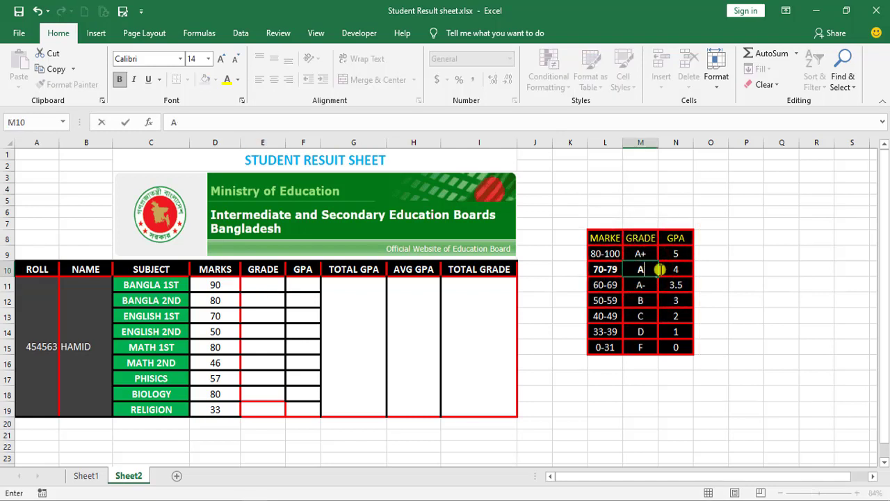
pyautogui.press('Return')
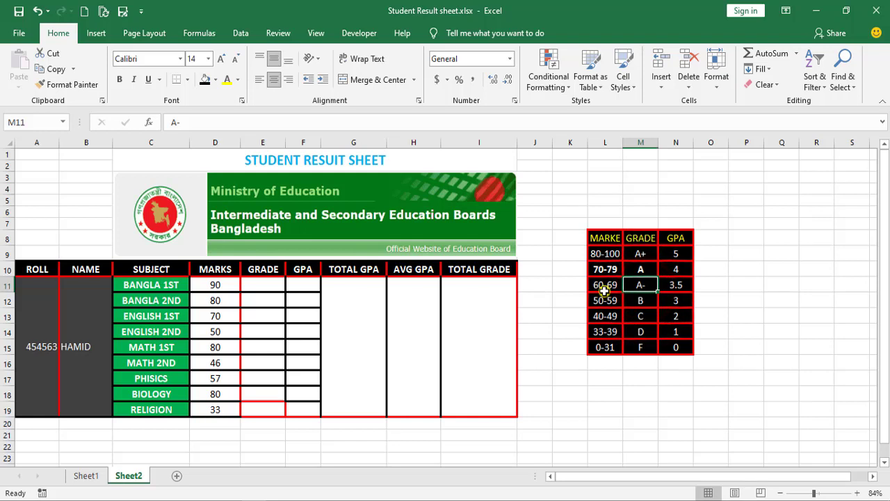
# Review the B, C and D bands and their GPAs in the grade table
pyautogui.click(648, 301)
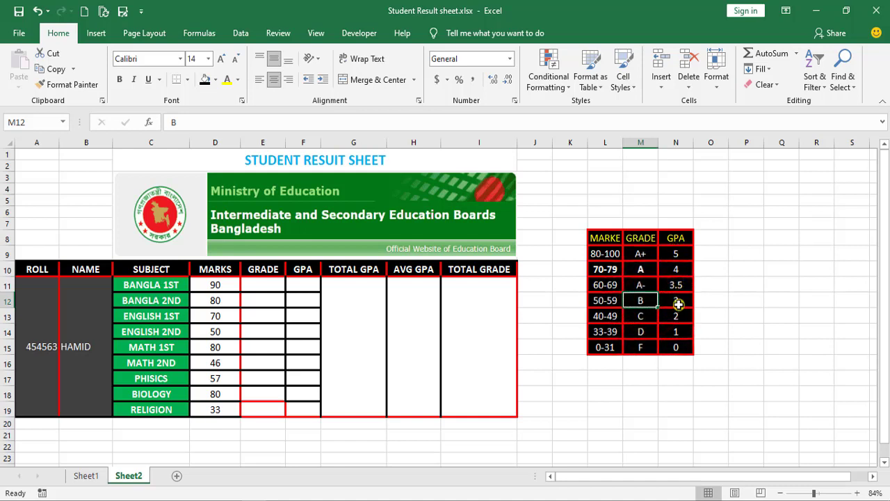
pyautogui.click(599, 317)
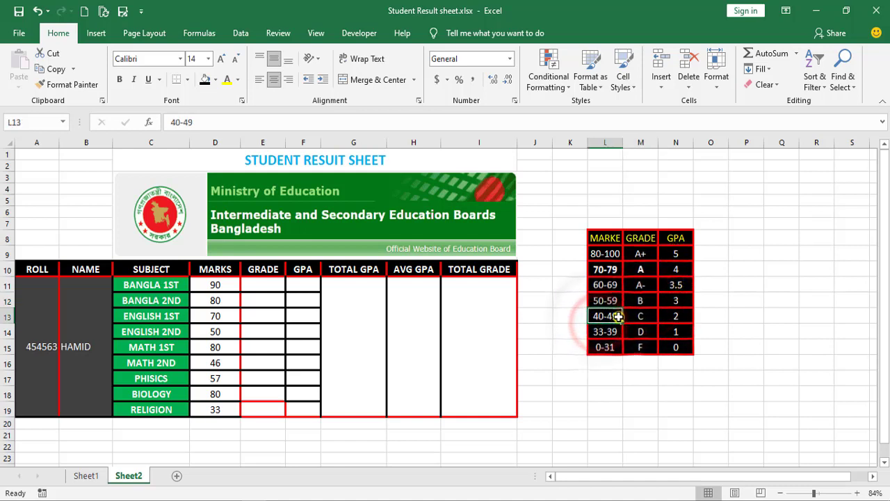
pyautogui.click(640, 318)
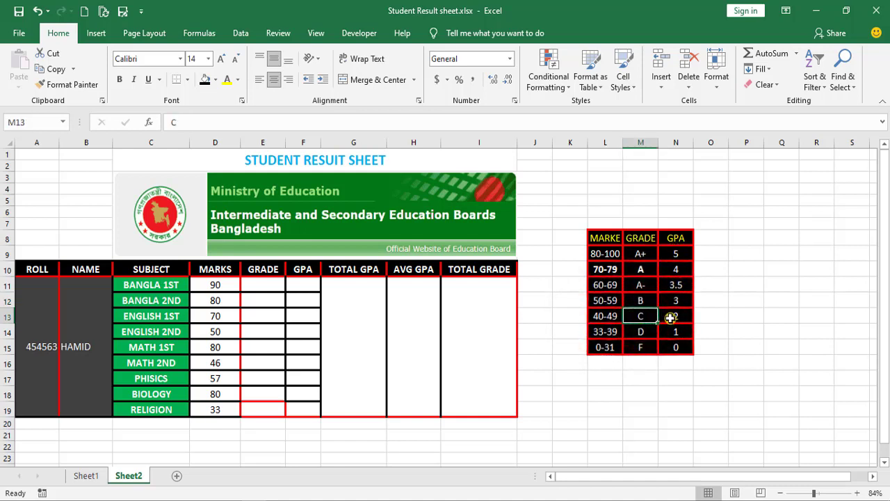
pyautogui.click(675, 319)
pyautogui.click(606, 332)
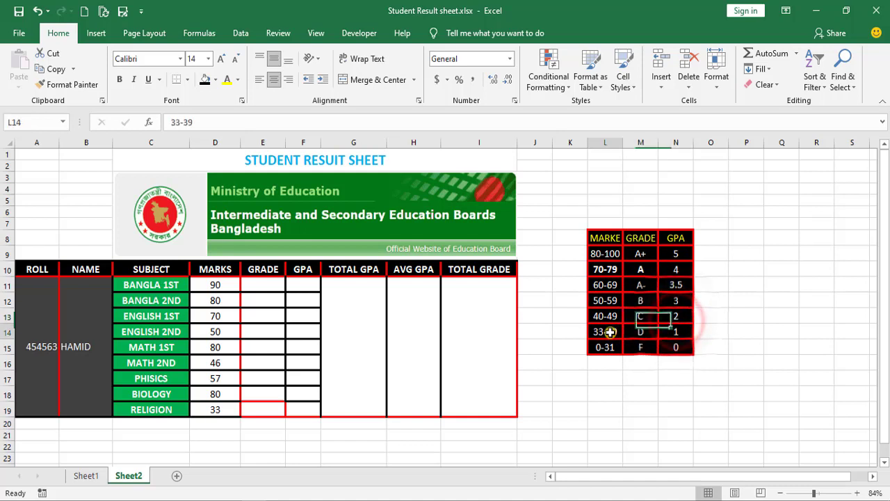
pyautogui.click(641, 332)
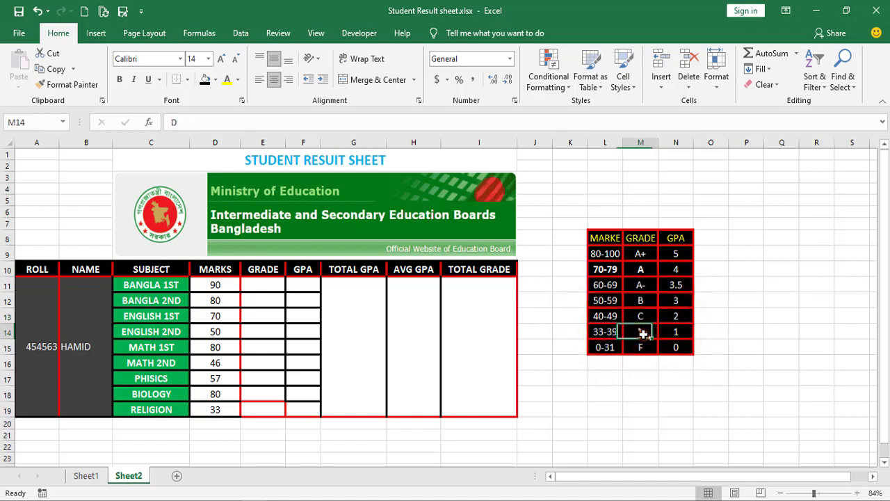
pyautogui.click(676, 332)
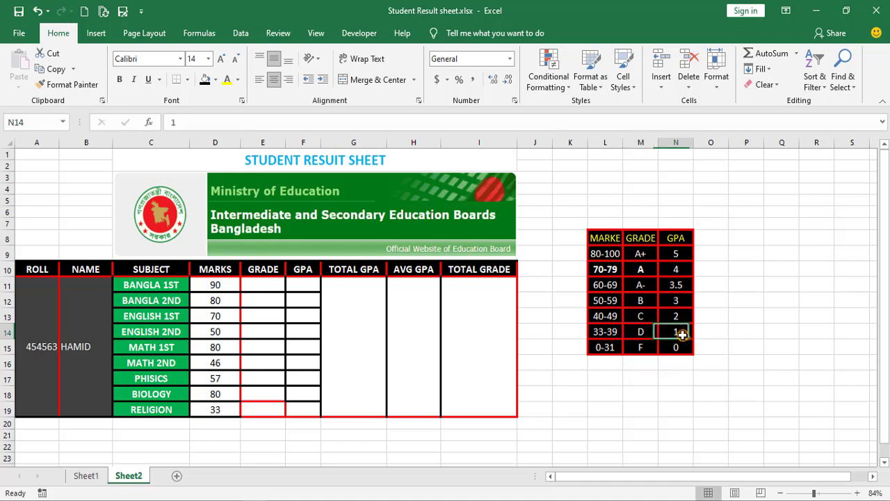
# Change the lowest marks band from 0-31 to 0-32
pyautogui.click(597, 348)
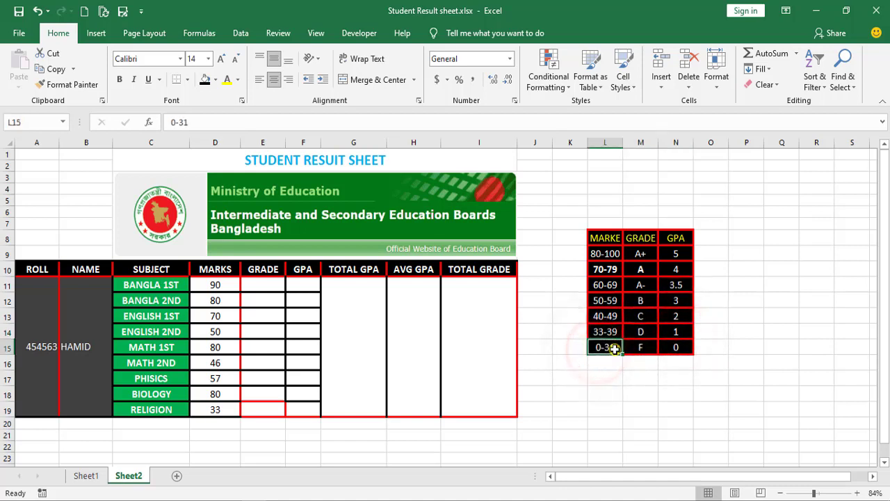
pyautogui.doubleClick(615, 349)
pyautogui.press('BackSpace')
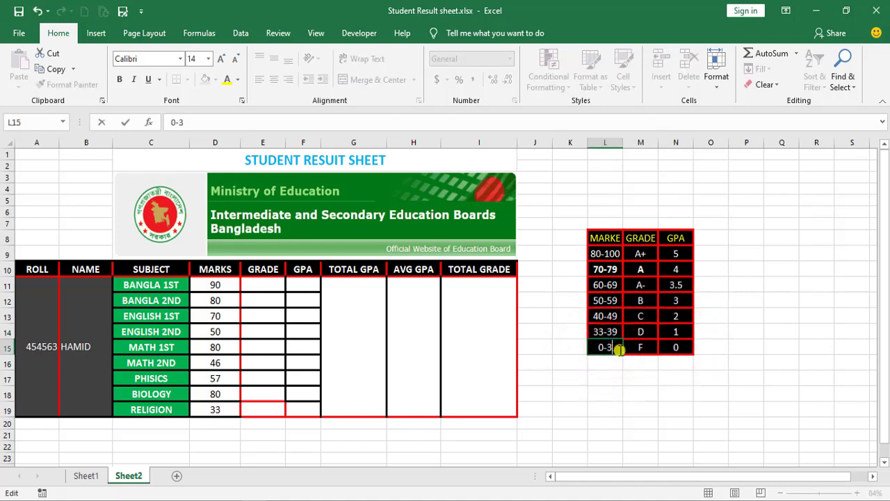
pyautogui.write('2')
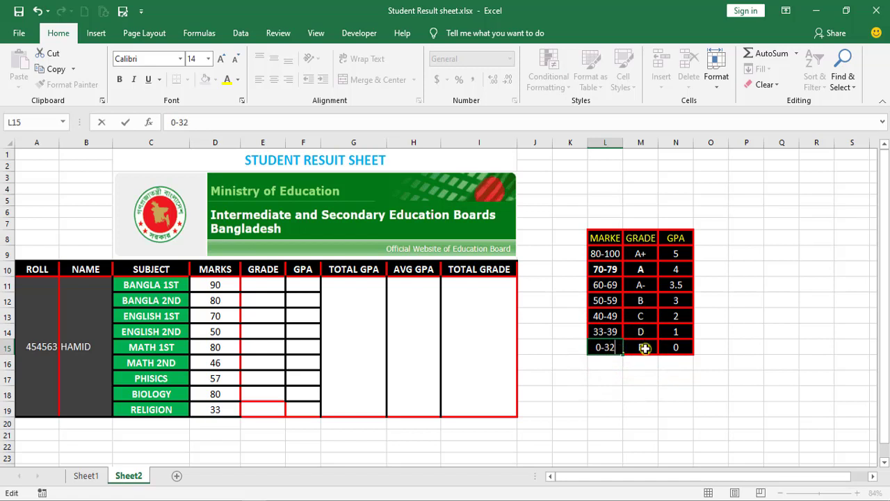
pyautogui.click(643, 349)
pyautogui.click(681, 346)
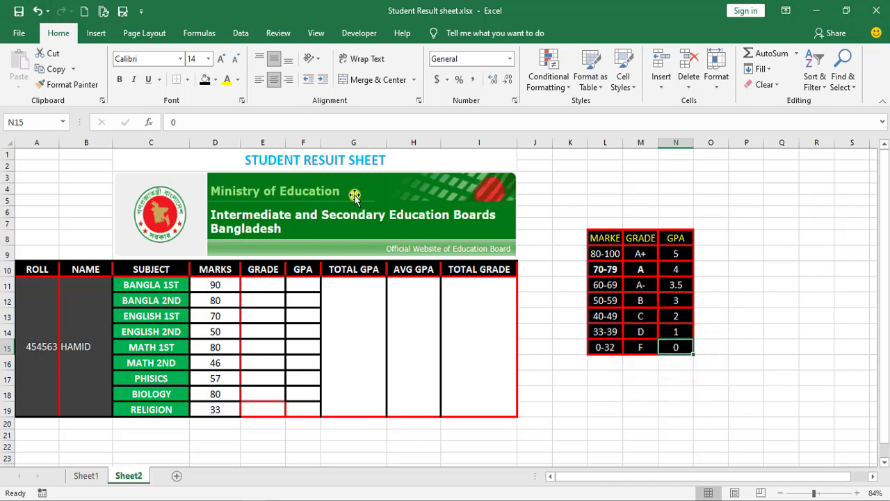
pyautogui.click(259, 284)
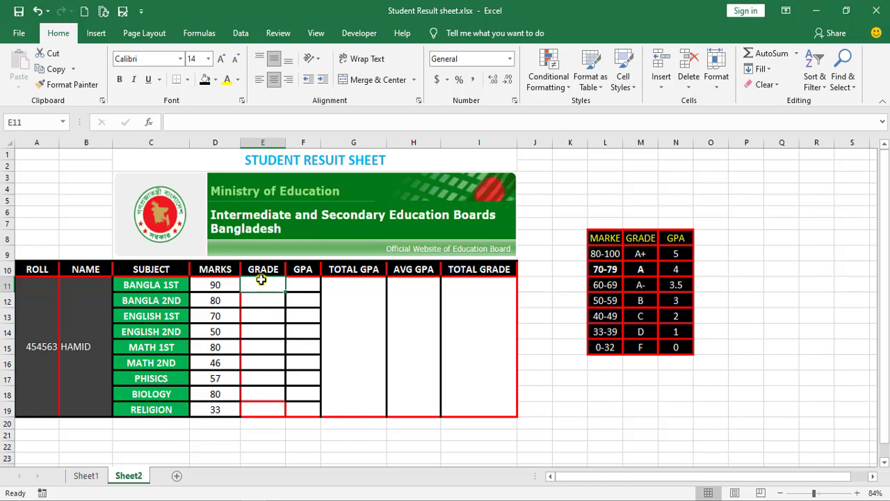
# Begin the formula =IF(D11 in E11, Bangla 1st's grade cell
pyautogui.click(259, 273)
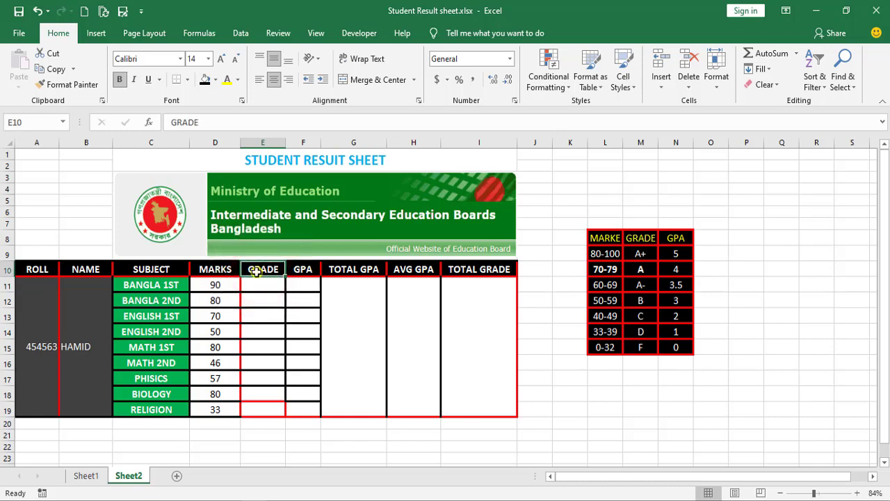
pyautogui.click(264, 284)
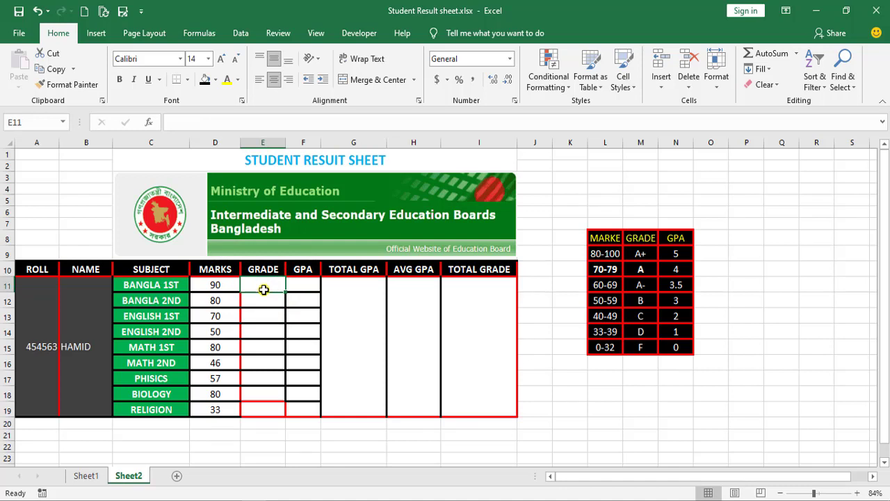
pyautogui.write('=')
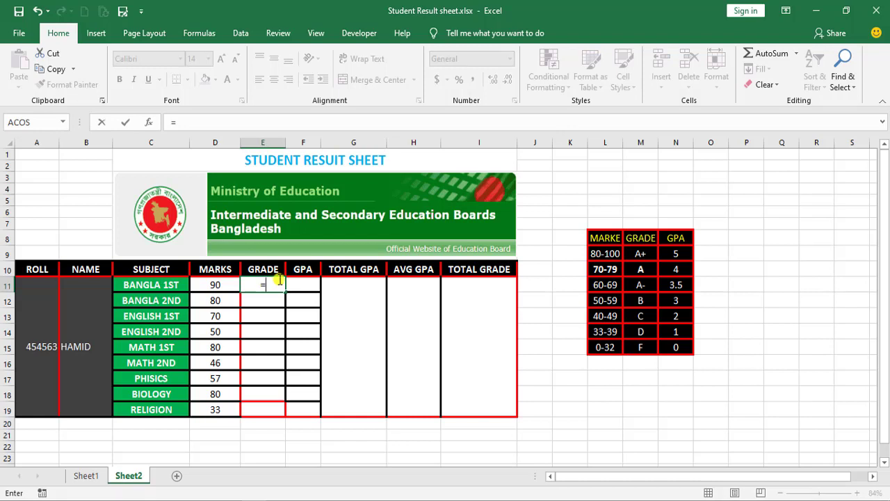
pyautogui.write('IF')
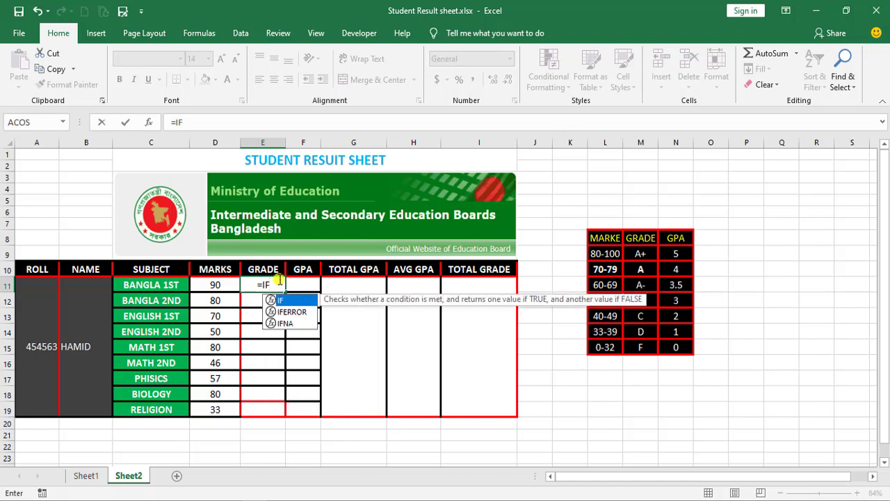
pyautogui.write('(')
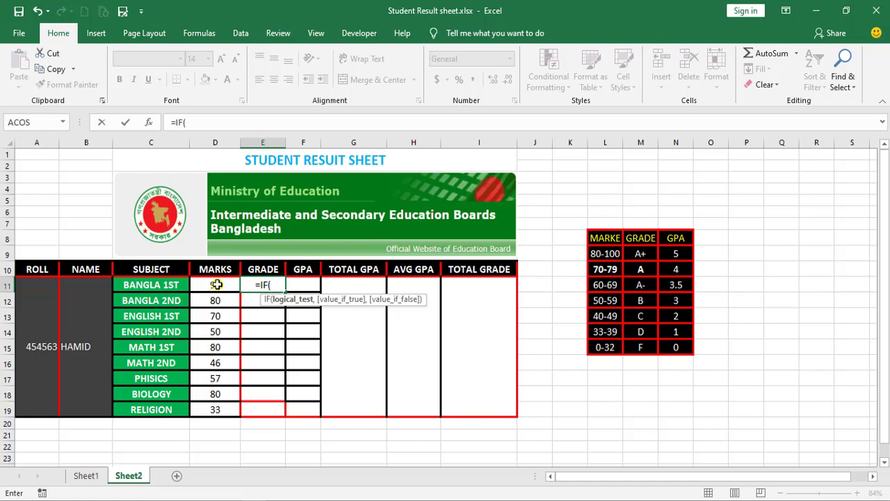
pyautogui.click(222, 285)
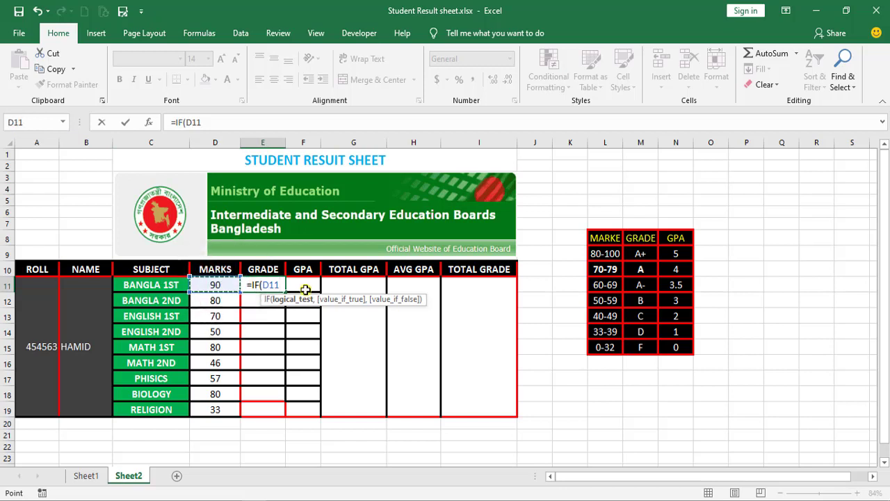
# Add the >=80 condition and "A+" result, ending with a comma for the false branch
pyautogui.write('>')
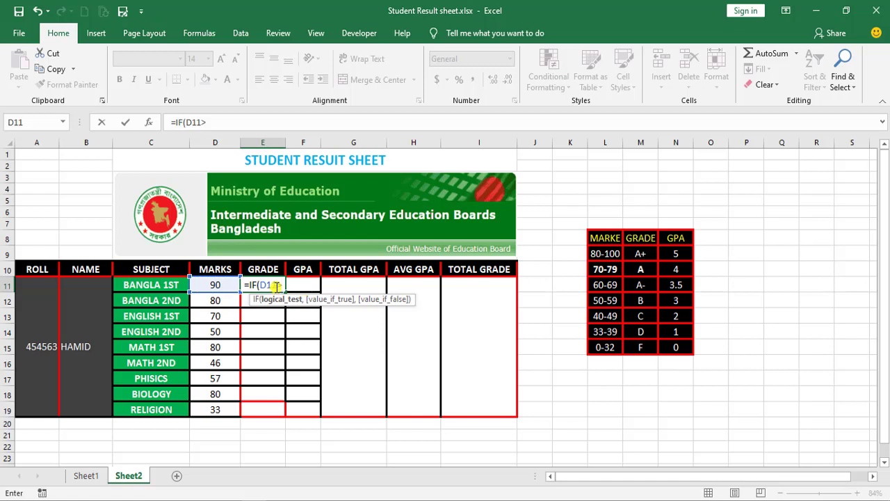
pyautogui.write('=')
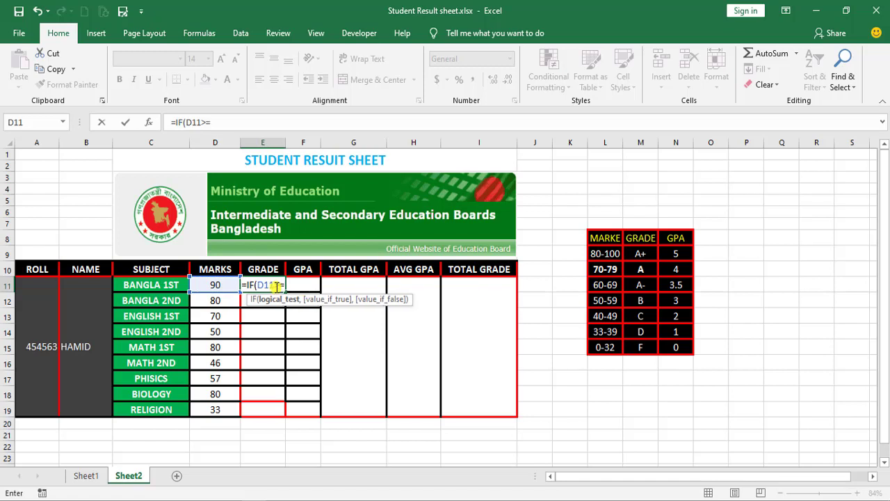
pyautogui.write('80')
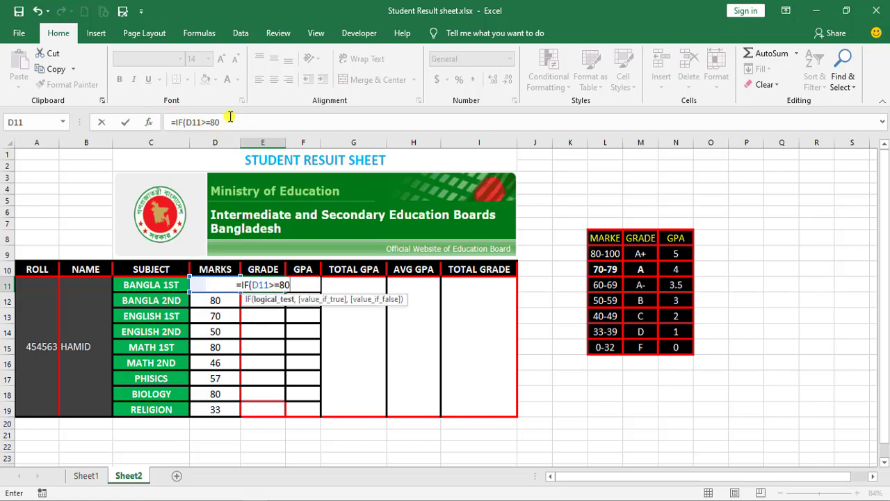
pyautogui.click(219, 124)
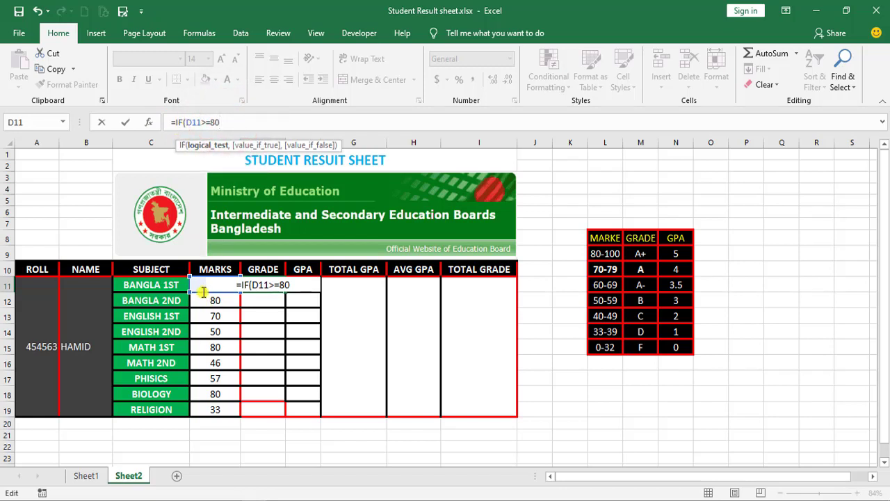
pyautogui.click(194, 122)
pyautogui.write(',')
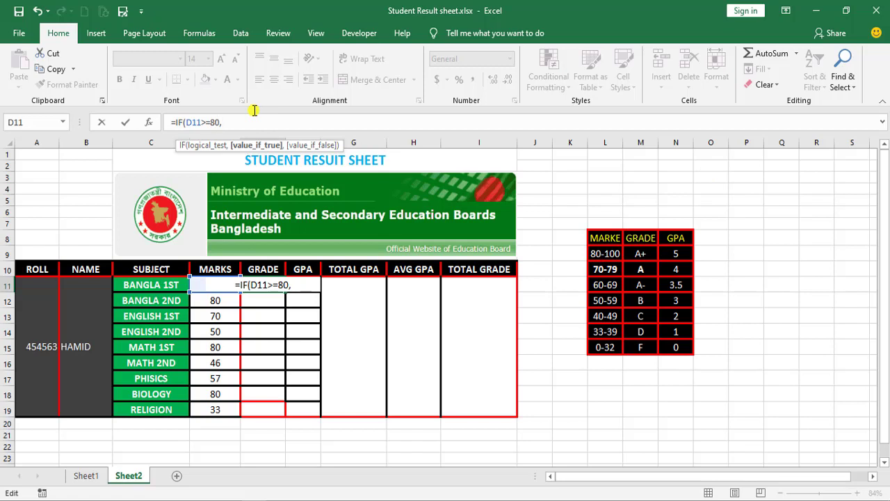
pyautogui.write('"')
pyautogui.write('A+')
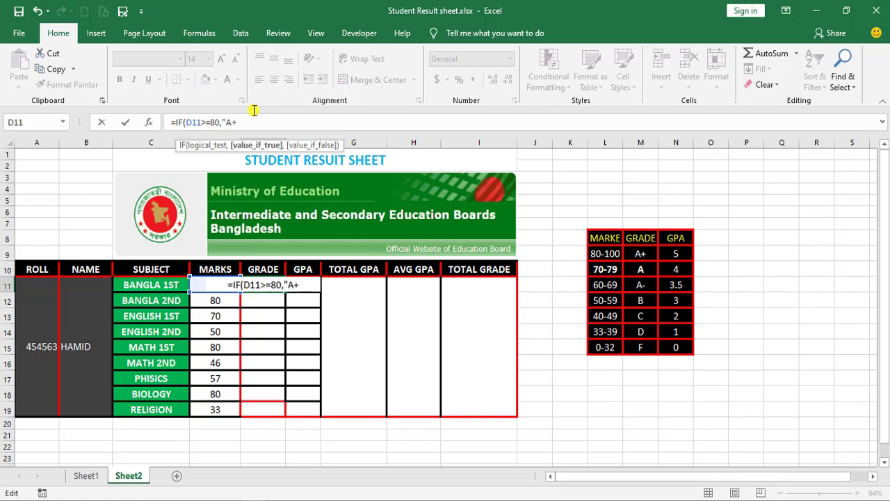
pyautogui.write('"')
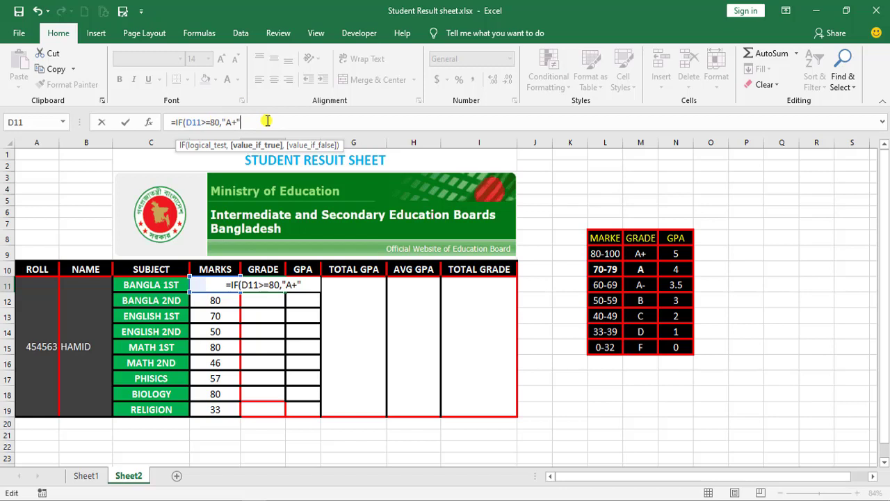
pyautogui.write(',')
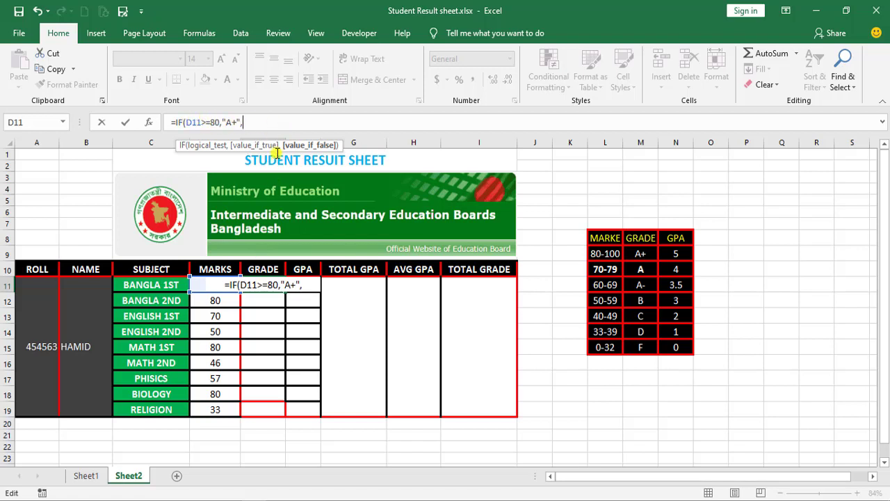
# Copy the IF(D11>=80,"A+", branch text from the formula bar
pyautogui.moveTo(248, 121)
pyautogui.mouseDown()
pyautogui.moveTo(178, 123)
pyautogui.moveTo(232, 122)
pyautogui.mouseUp()
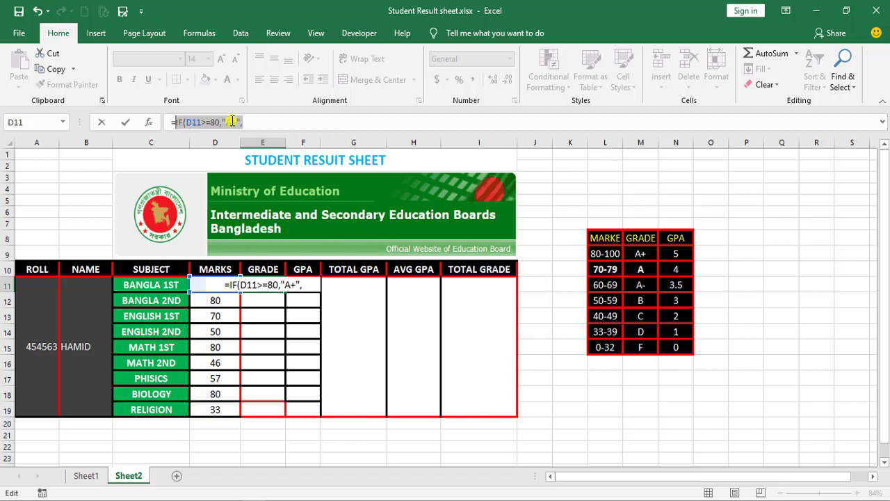
pyautogui.hotkey('ctrl', 'c')
pyautogui.moveTo(173, 121); pyautogui.dragTo(197, 122)
pyautogui.rightClick(198, 122)
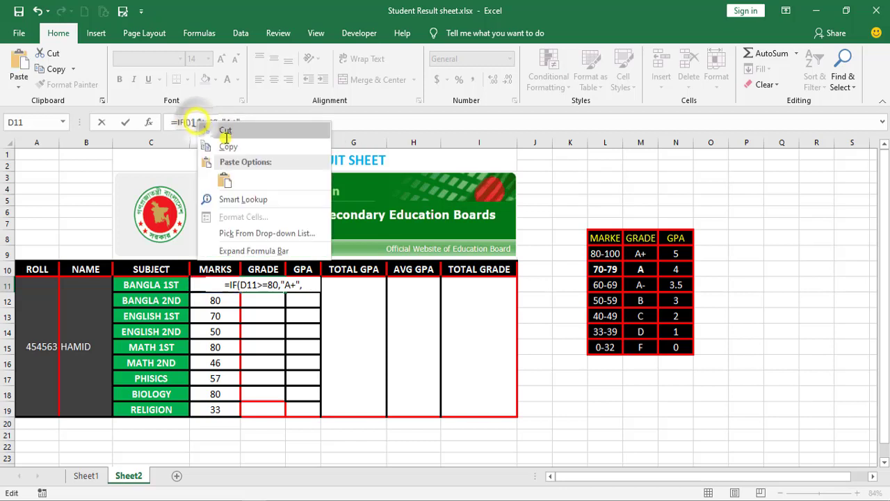
pyautogui.click(229, 146)
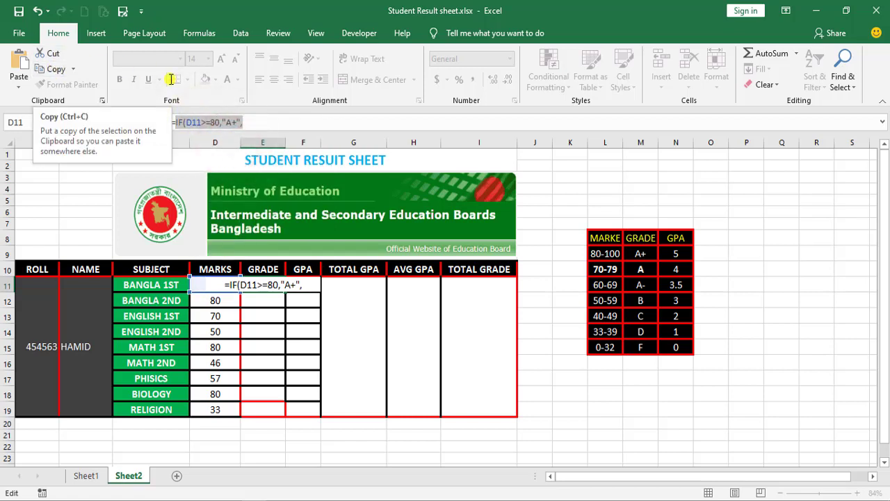
# Paste a second IF branch returning A for marks of 70 or more
pyautogui.click(252, 122)
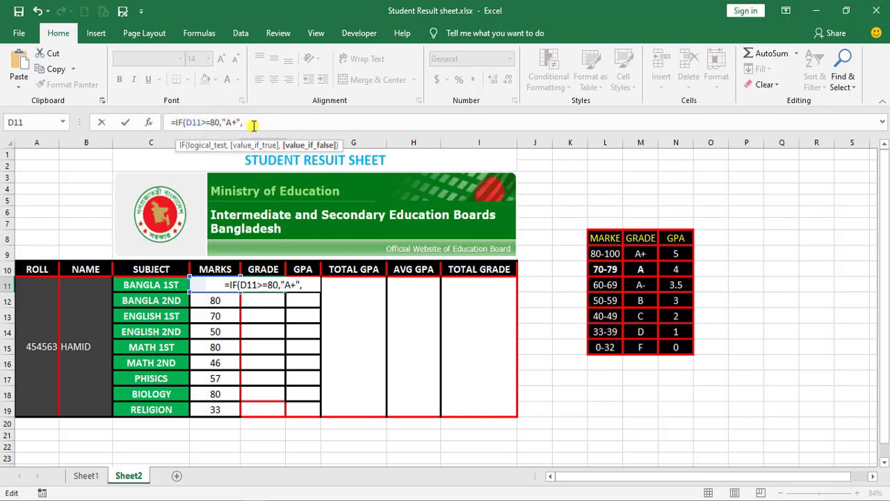
pyautogui.hotkey('ctrl', 'v')
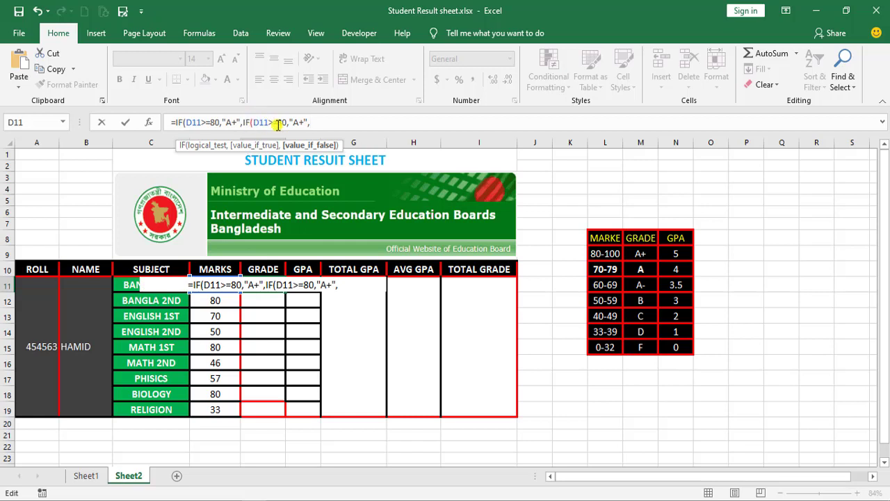
pyautogui.click(286, 122)
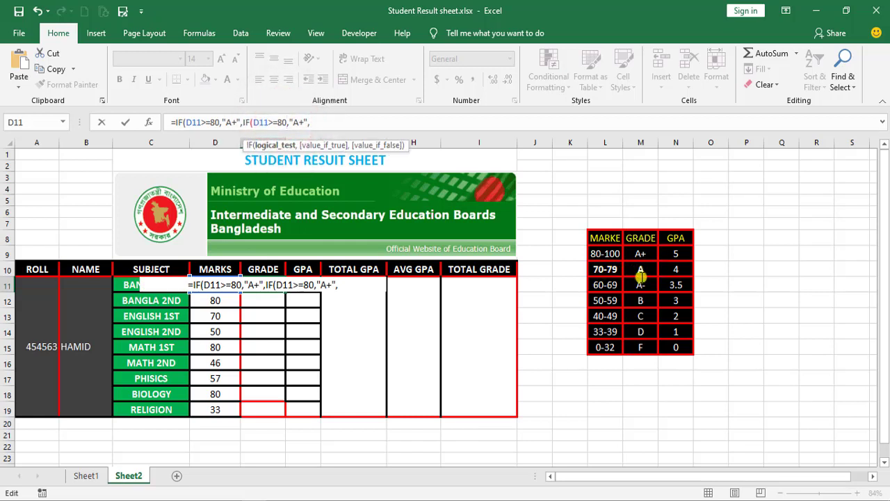
pyautogui.press('BackSpace')
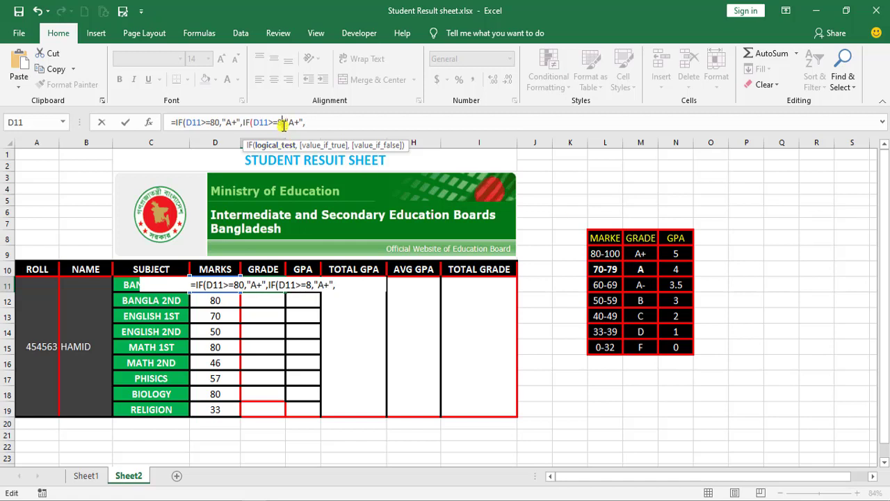
pyautogui.press('BackSpace')
pyautogui.write('70')
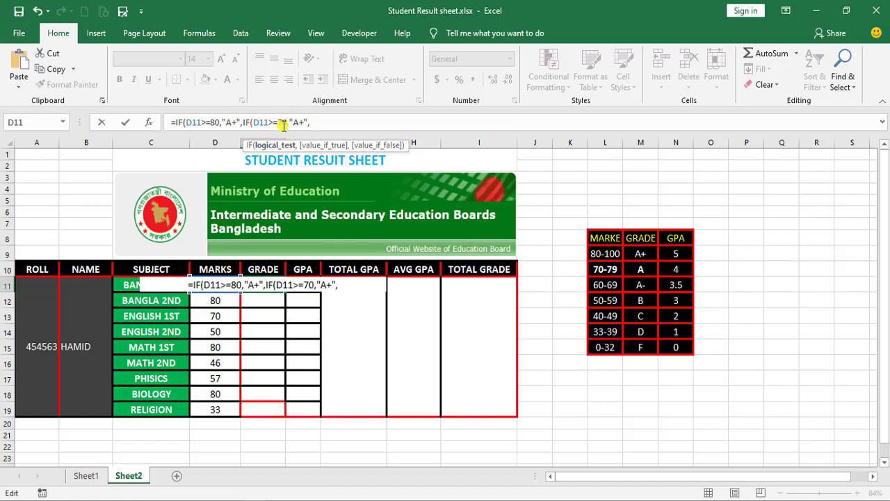
pyautogui.click(298, 122)
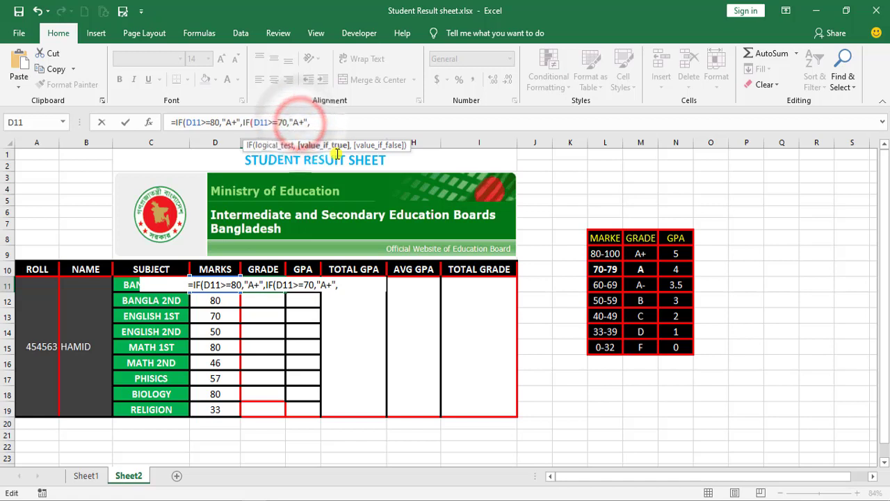
pyautogui.press('BackSpace')
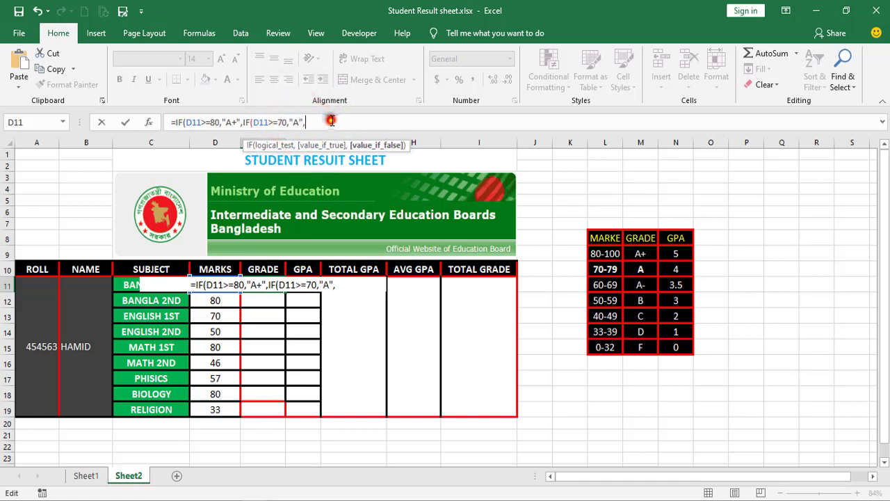
# Paste a third IF branch returning A- for marks of 60 or more
pyautogui.click(332, 121)
pyautogui.hotkey('ctrl', 'v')
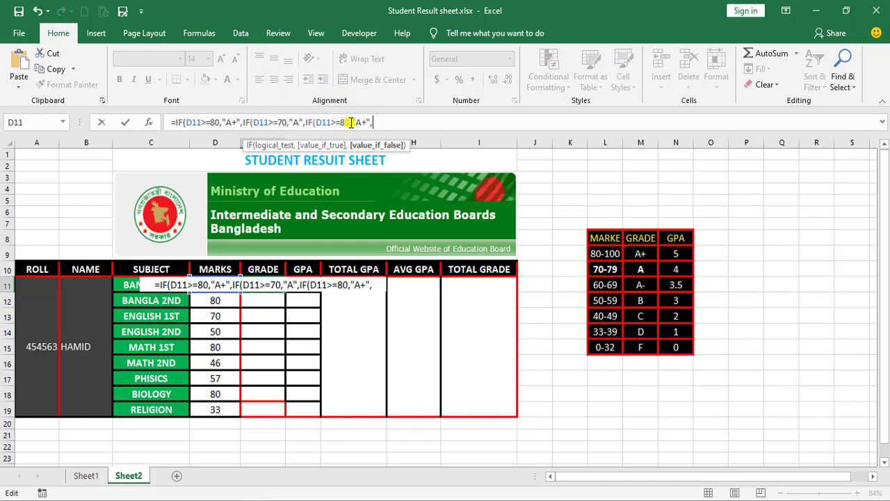
pyautogui.click(351, 123)
pyautogui.press('BackSpace')
pyautogui.press('BackSpace')
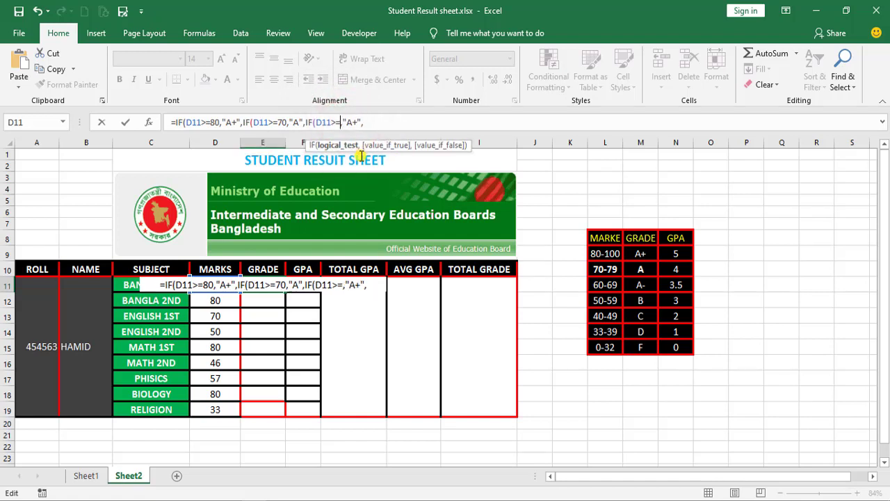
pyautogui.write('60')
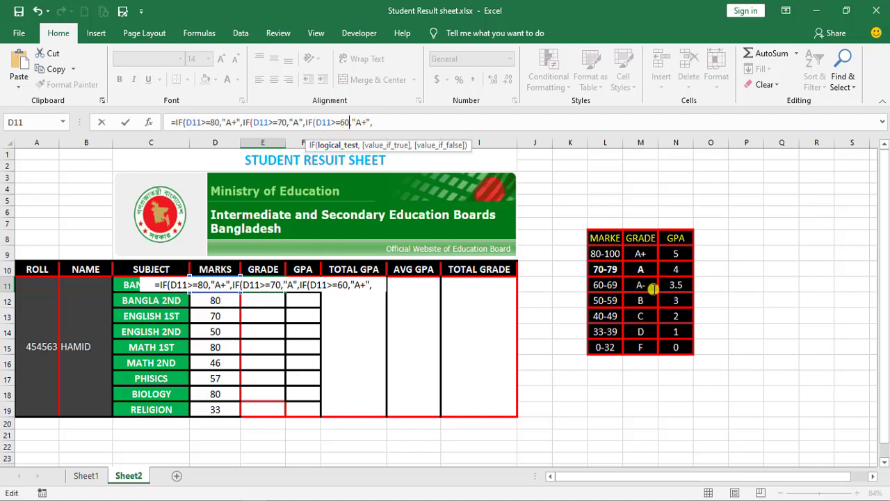
pyautogui.click(365, 122)
pyautogui.press('BackSpace')
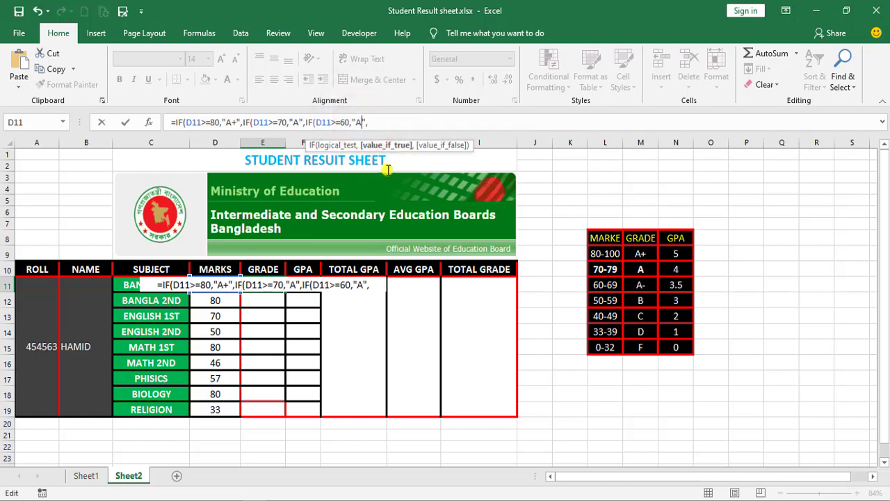
pyautogui.write('-')
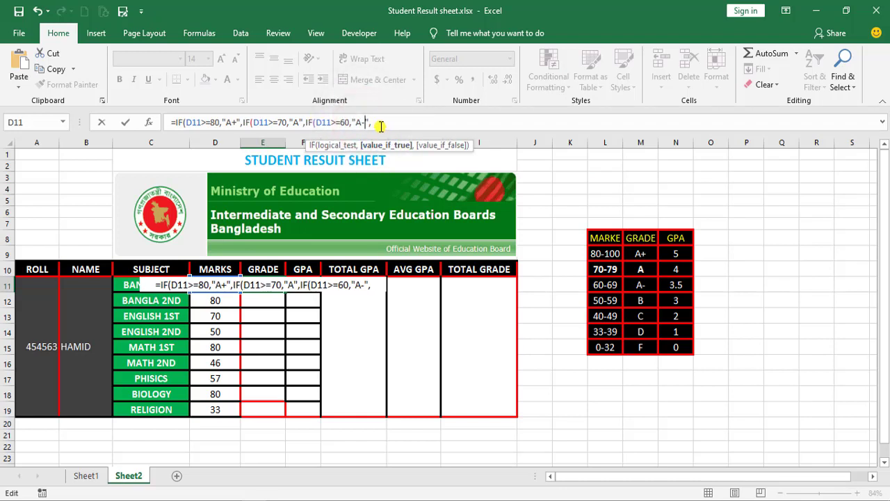
# Paste a fourth IF branch returning B for marks of 50 or more
pyautogui.click(381, 126)
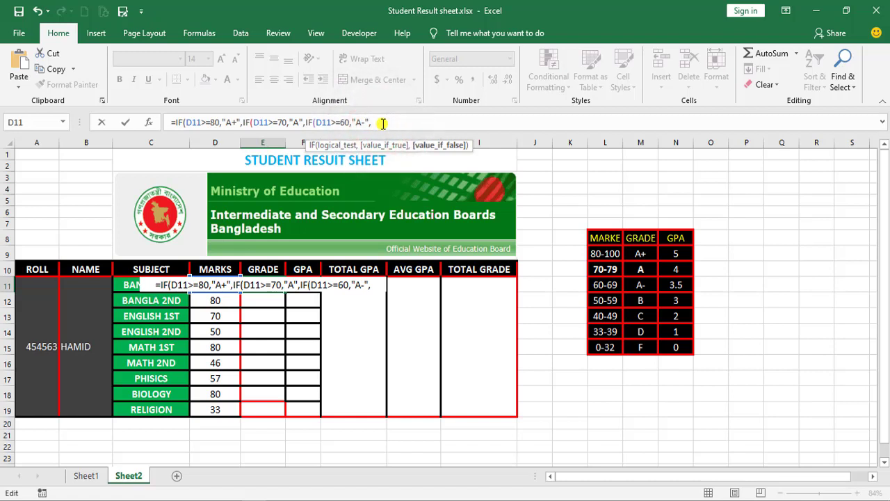
pyautogui.hotkey('ctrl', 'v')
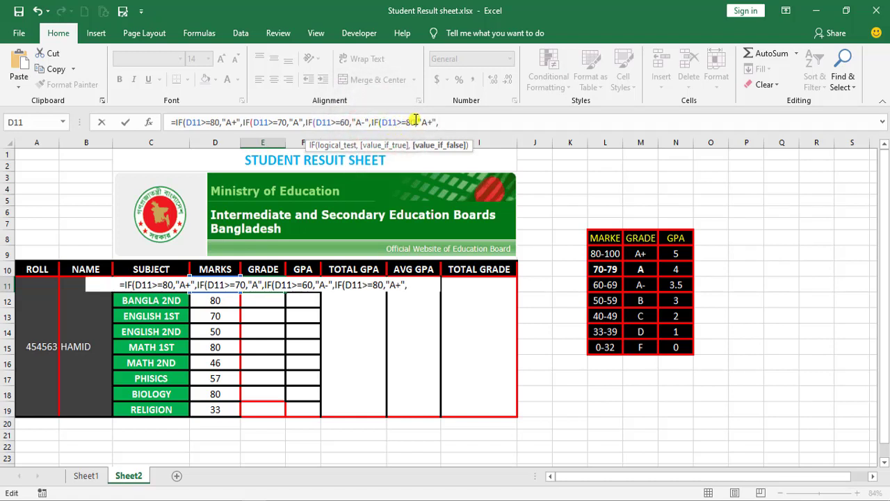
pyautogui.click(414, 122)
pyautogui.press('BackSpace')
pyautogui.press('BackSpace')
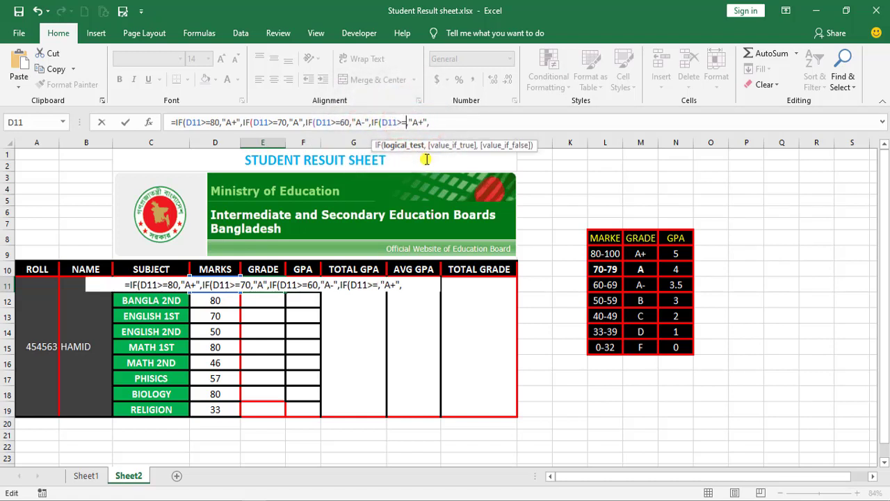
pyautogui.write('40')
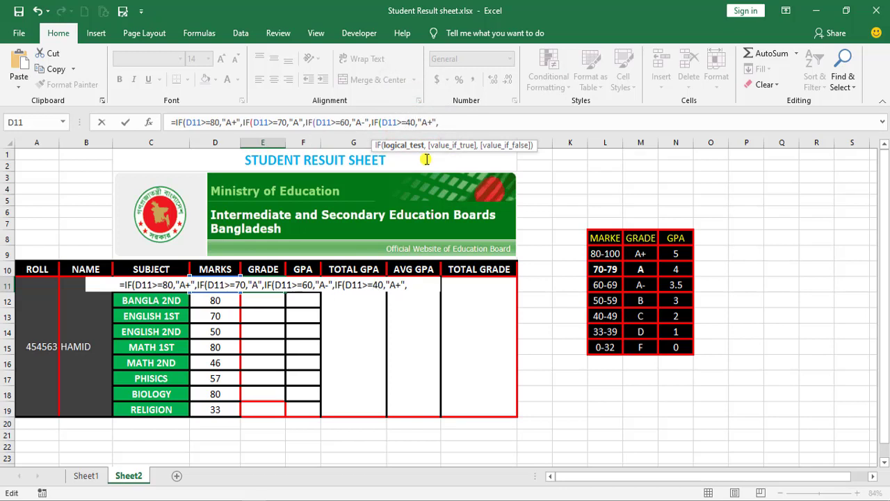
pyautogui.click(431, 123)
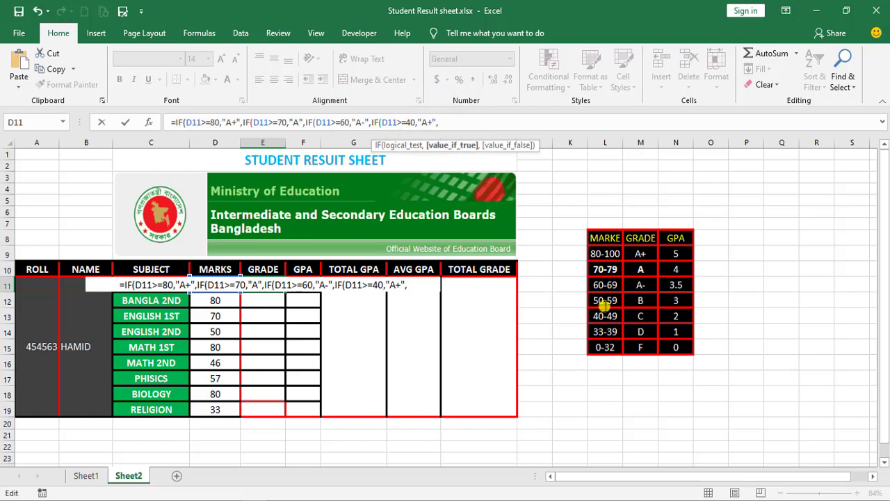
pyautogui.doubleClick(414, 123)
pyautogui.press('BackSpace')
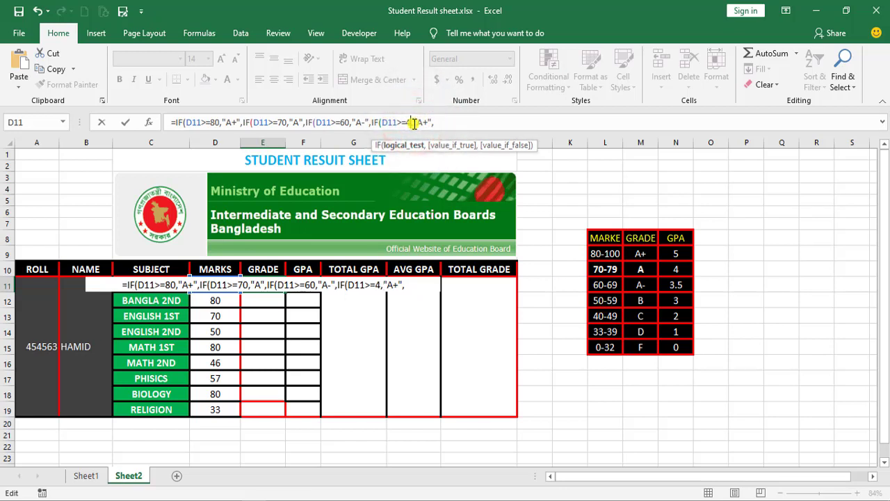
pyautogui.write('50')
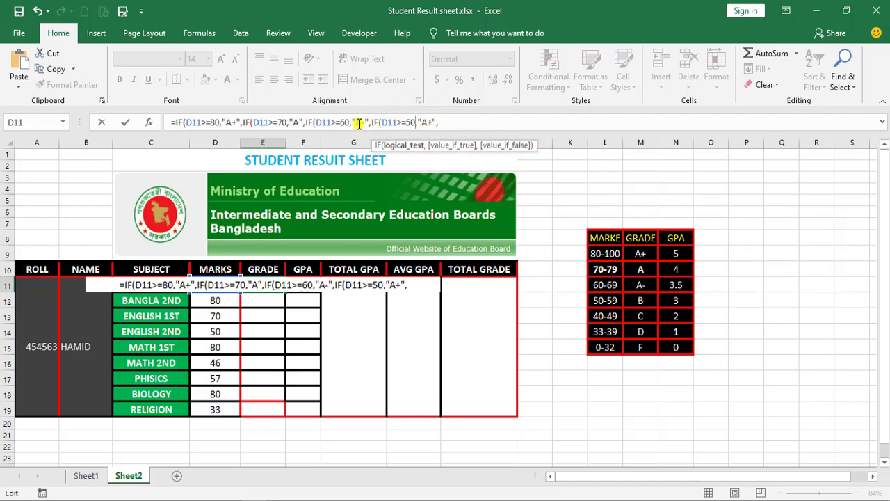
pyautogui.click(431, 122)
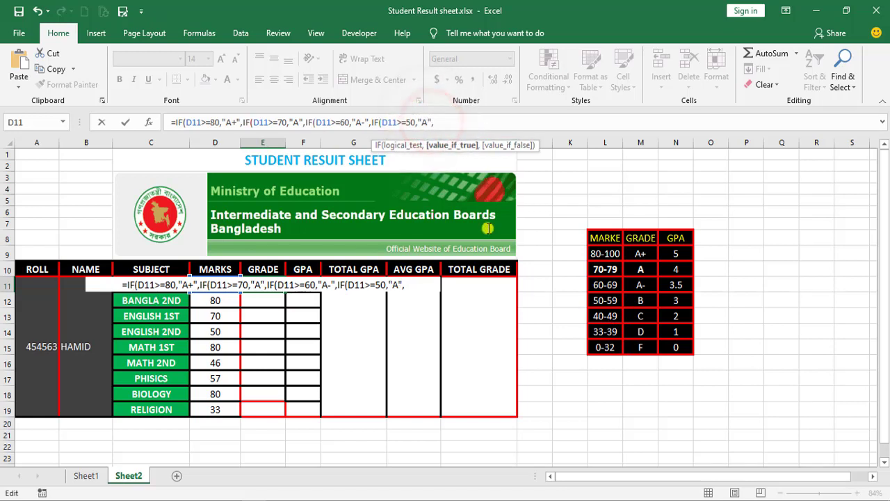
pyautogui.press('BackSpace')
pyautogui.press('BackSpace')
pyautogui.write('B')
# Paste a fifth IF branch returning C for marks of 40 or more
pyautogui.click(448, 121)
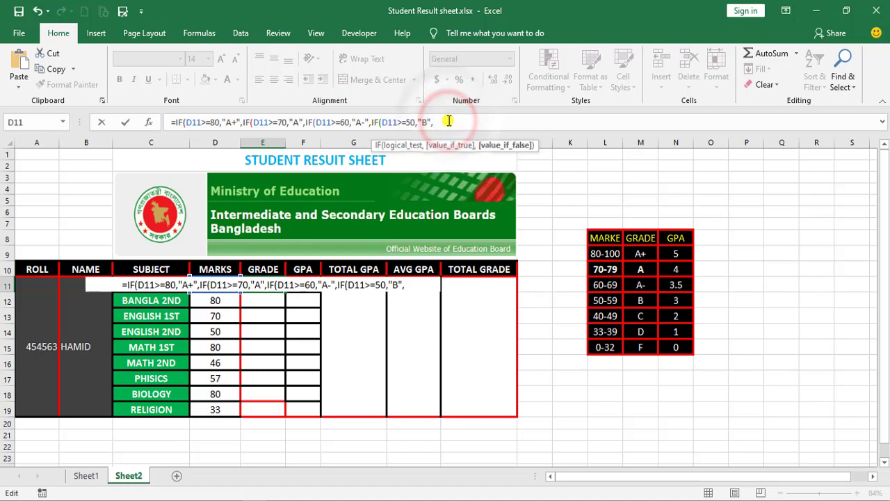
pyautogui.hotkey('ctrl', 'v')
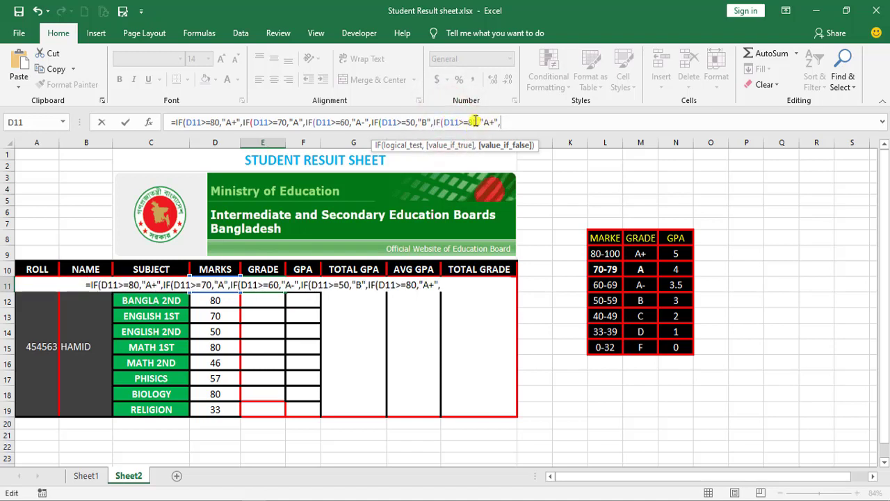
pyautogui.click(472, 122)
pyautogui.press('BackSpace')
pyautogui.press('Delete')
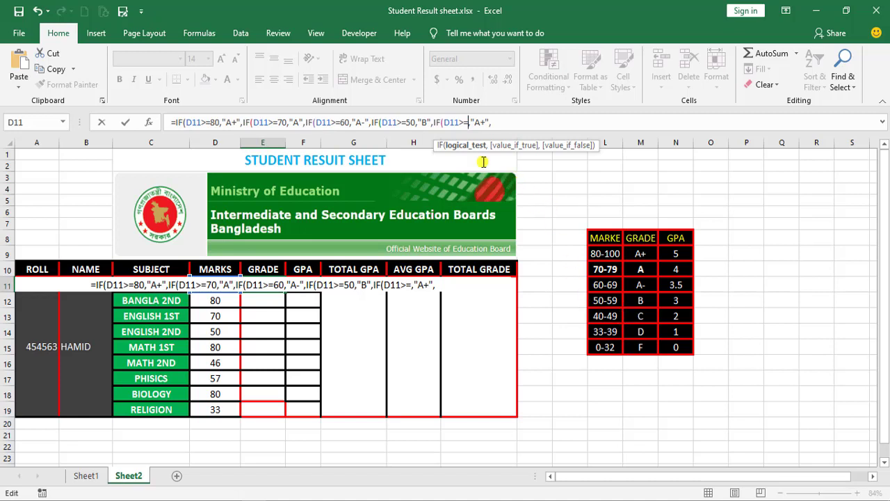
pyautogui.write('4')
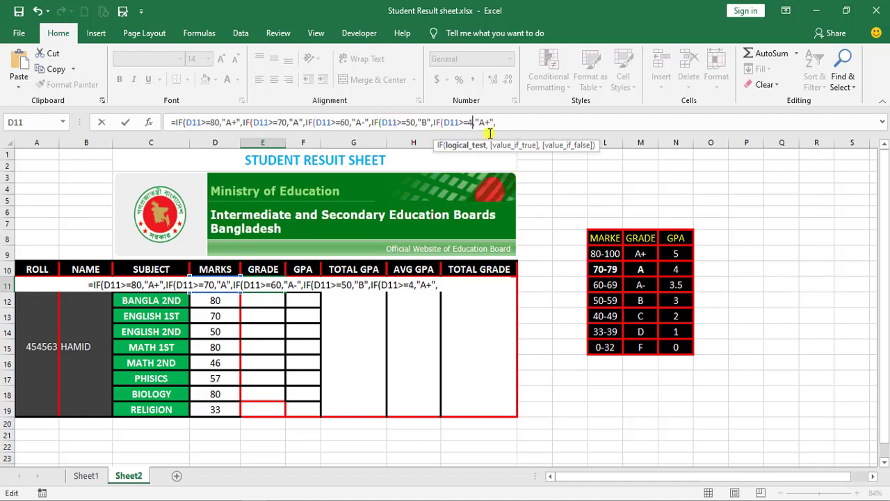
pyautogui.write('0')
pyautogui.click(489, 121)
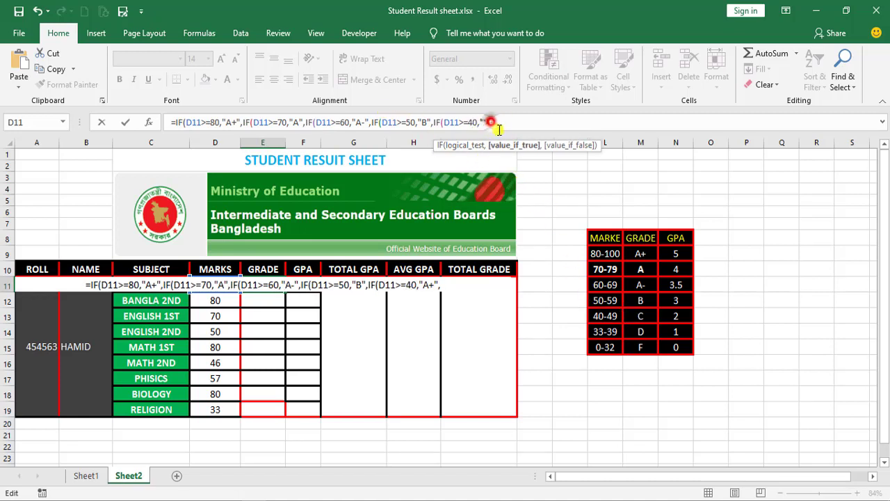
pyautogui.press('BackSpace')
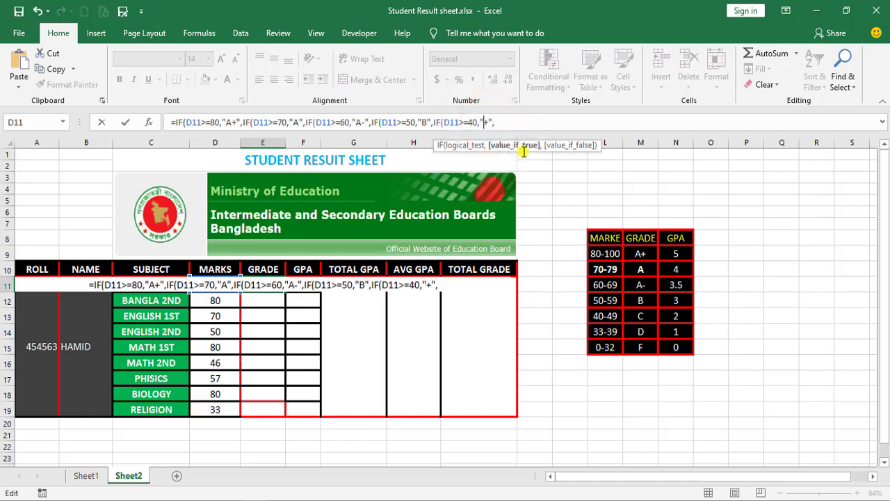
pyautogui.press('Delete')
pyautogui.write('C')
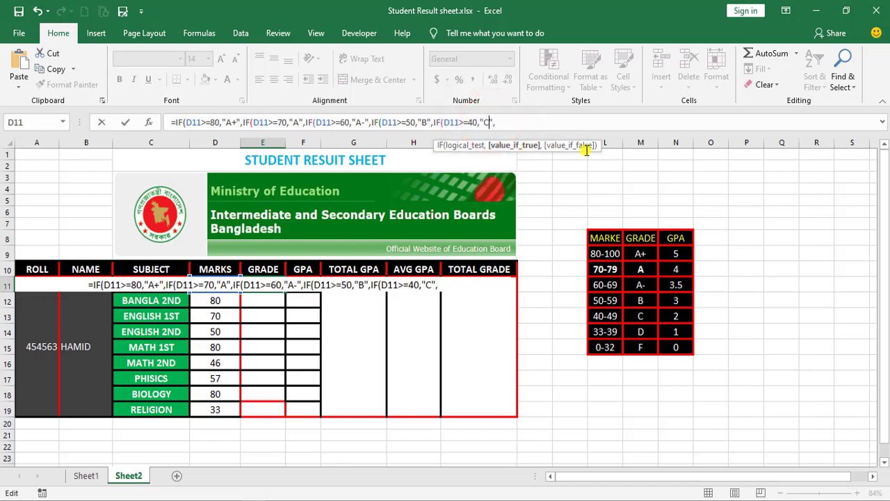
pyautogui.click(509, 118)
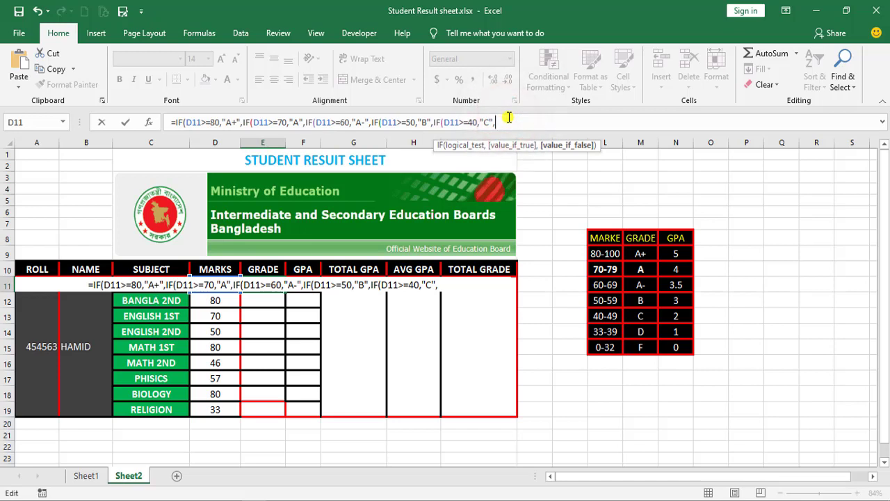
# Add an IF branch returning D for marks of 33 or more
pyautogui.write('IF(D11>=80,"A+",')
pyautogui.click(538, 122)
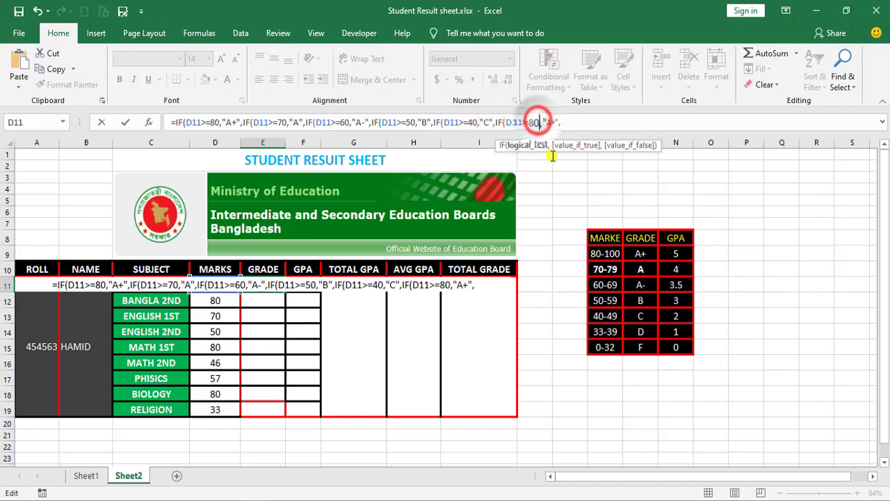
pyautogui.press('BackSpace')
pyautogui.press('BackSpace')
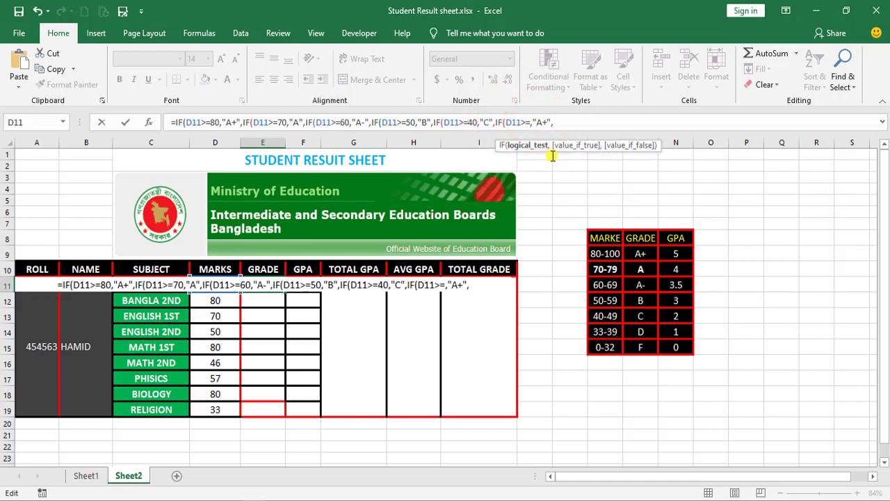
pyautogui.write('33')
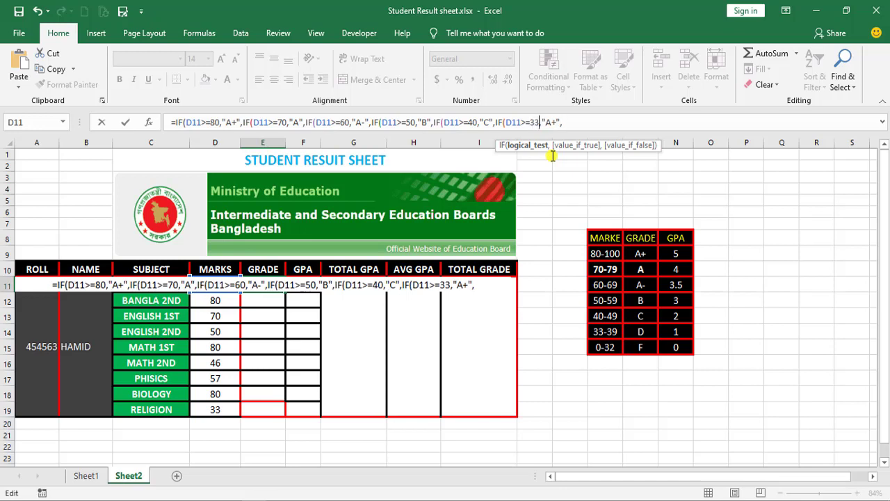
pyautogui.click(555, 122)
pyautogui.press('BackSpace')
pyautogui.press('BackSpace')
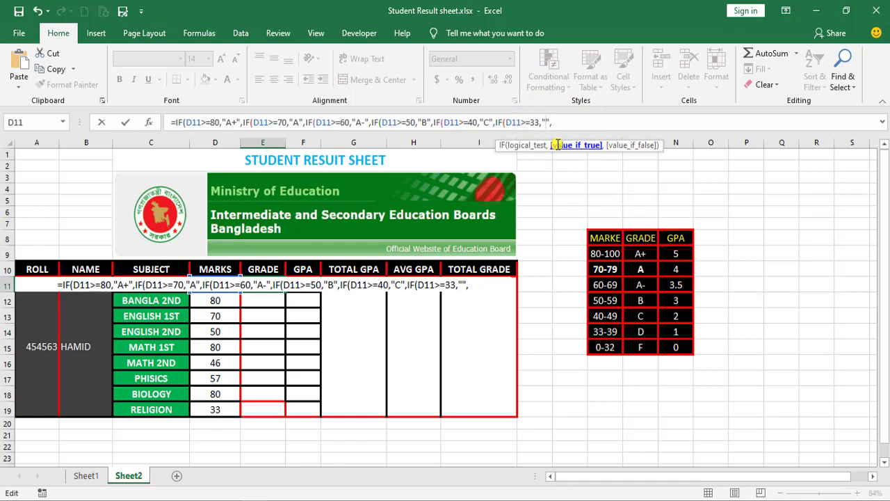
pyautogui.write('D')
pyautogui.click(567, 122)
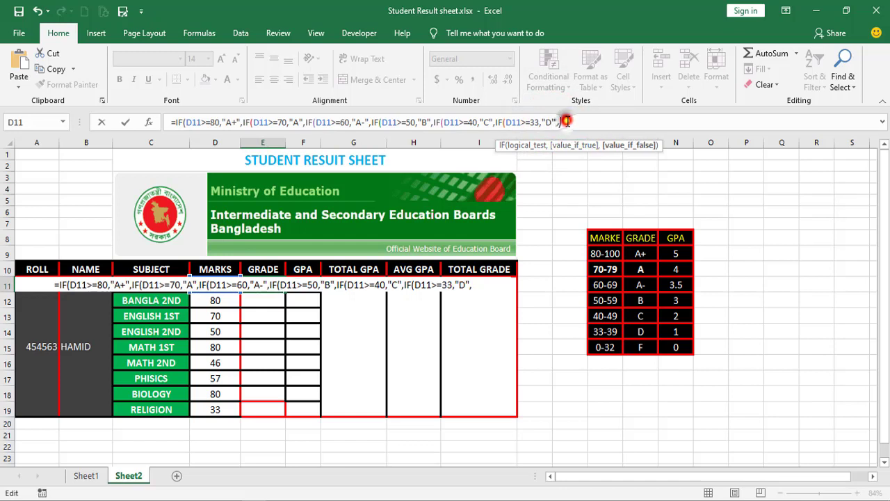
# Add a final branch returning F for marks of 0 or more, removing the trailing comma
pyautogui.write('IF(D11>=80,"A+",')
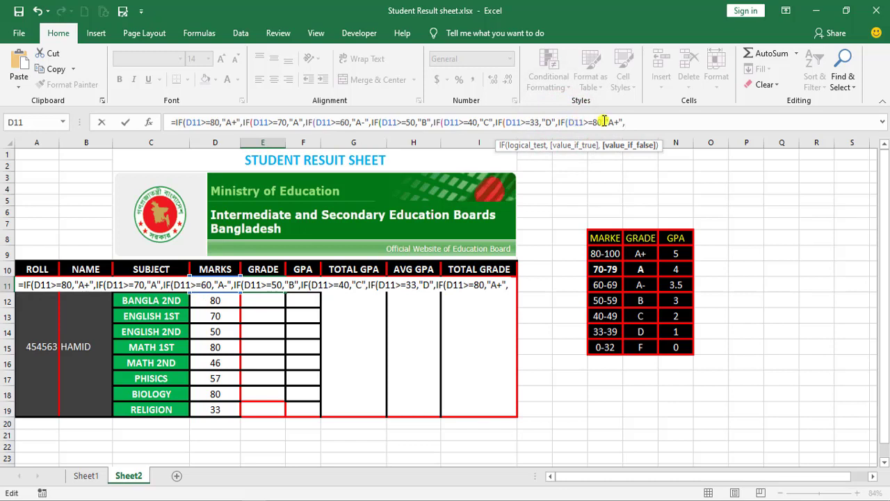
pyautogui.click(598, 122)
pyautogui.press('BackSpace')
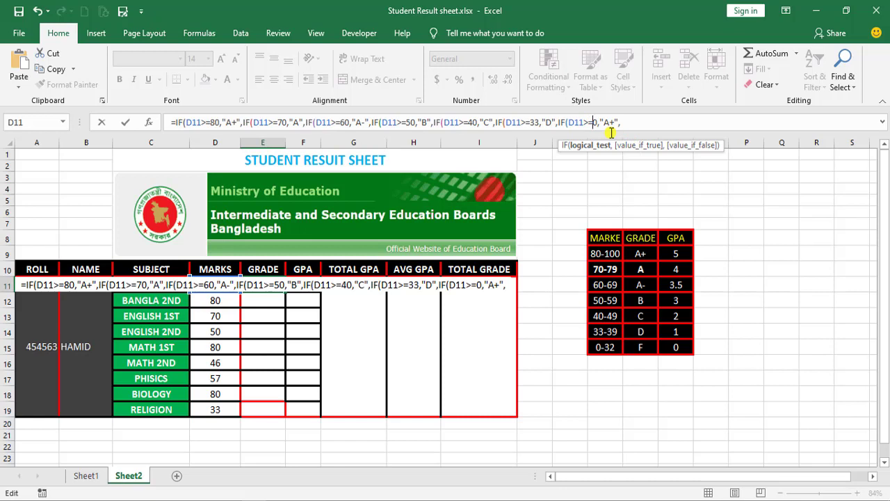
pyautogui.write('0')
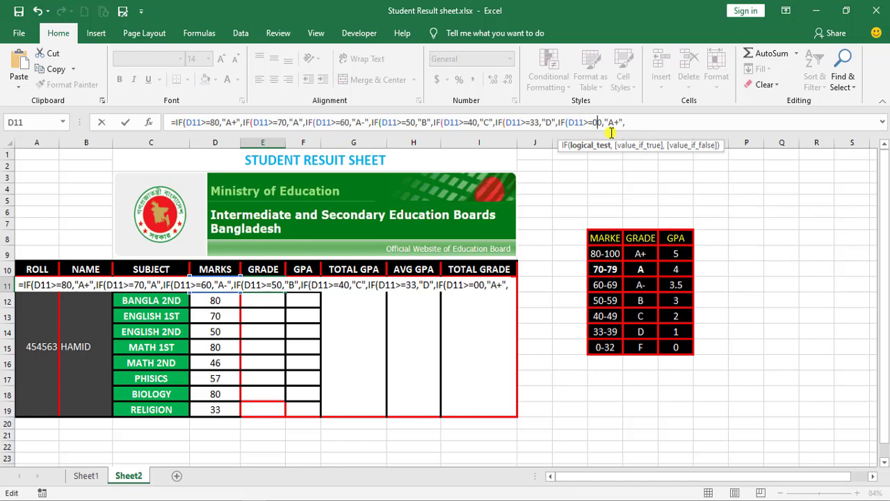
pyautogui.press('BackSpace')
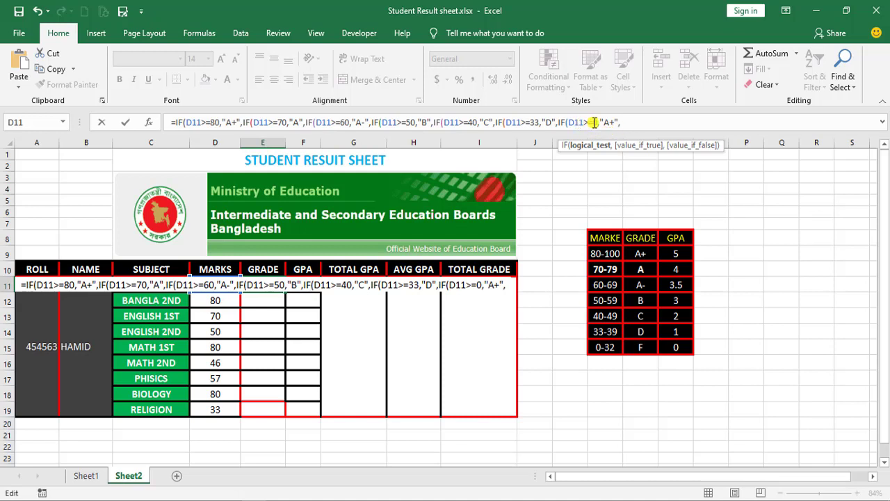
pyautogui.click(606, 122)
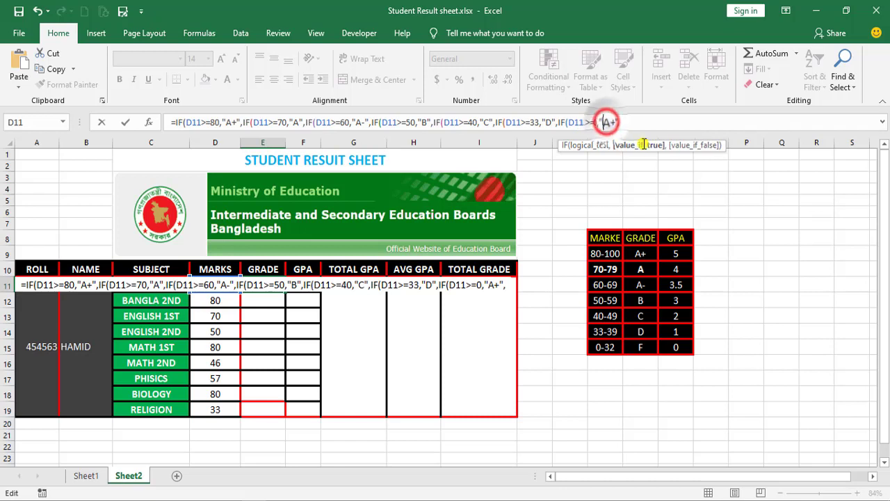
pyautogui.press('BackSpace')
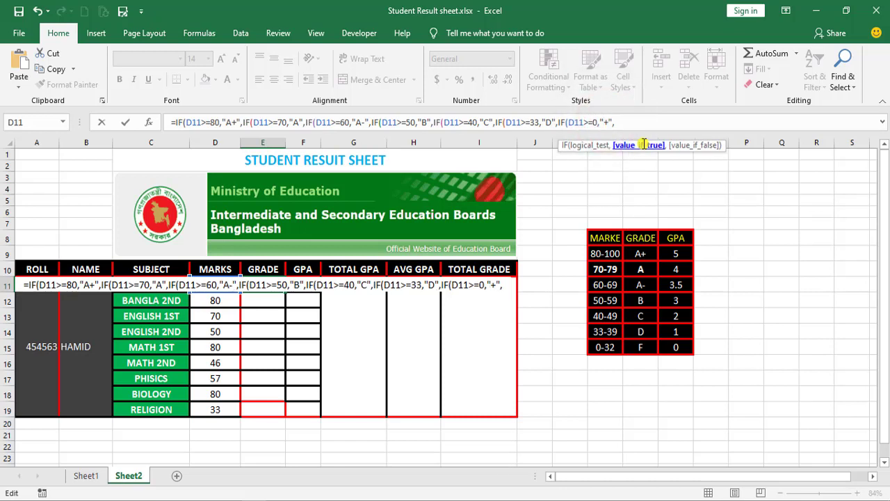
pyautogui.press('Delete')
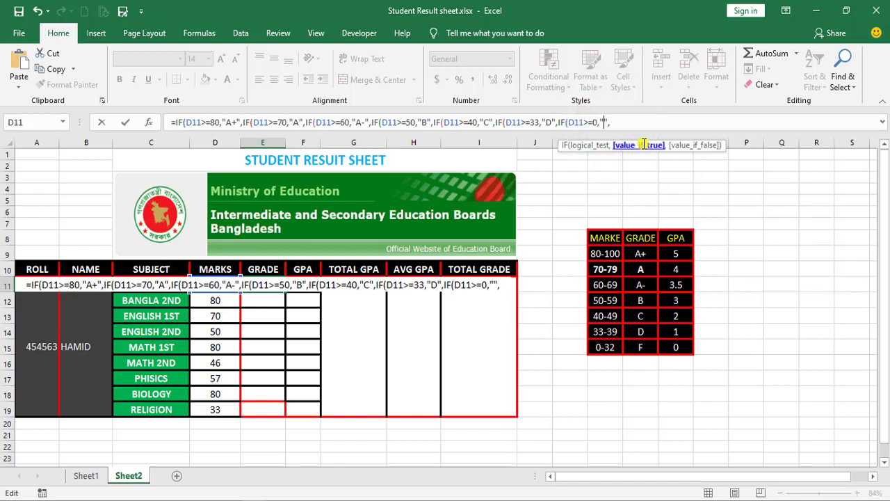
pyautogui.write('F')
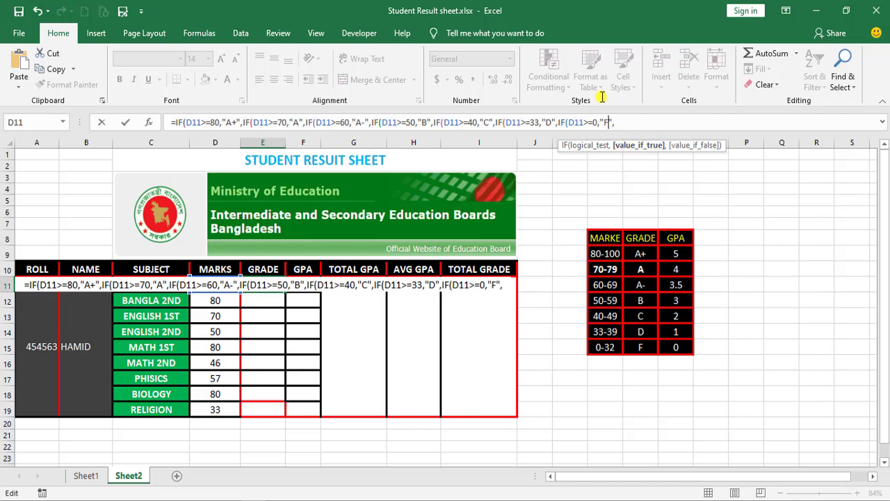
pyautogui.click(619, 122)
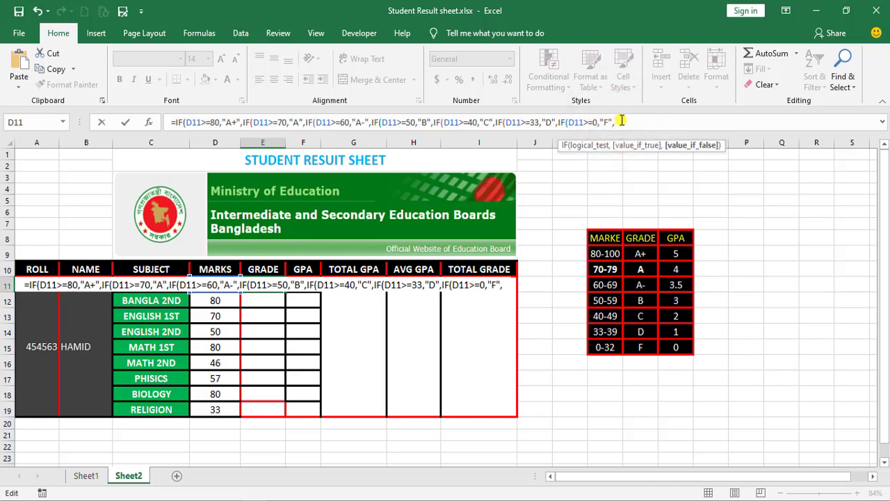
pyautogui.press('BackSpace')
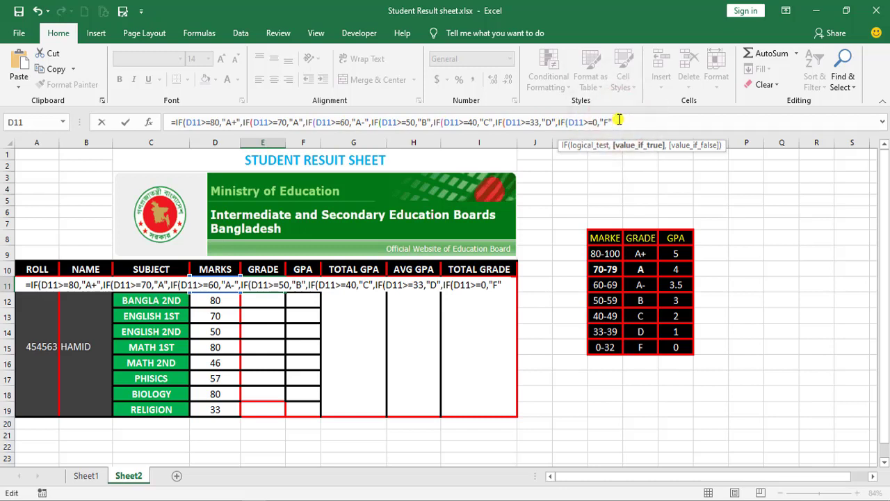
# Close the formula with seven parentheses, commit it, and verify E11's A+ against the grade table
pyautogui.write(')')
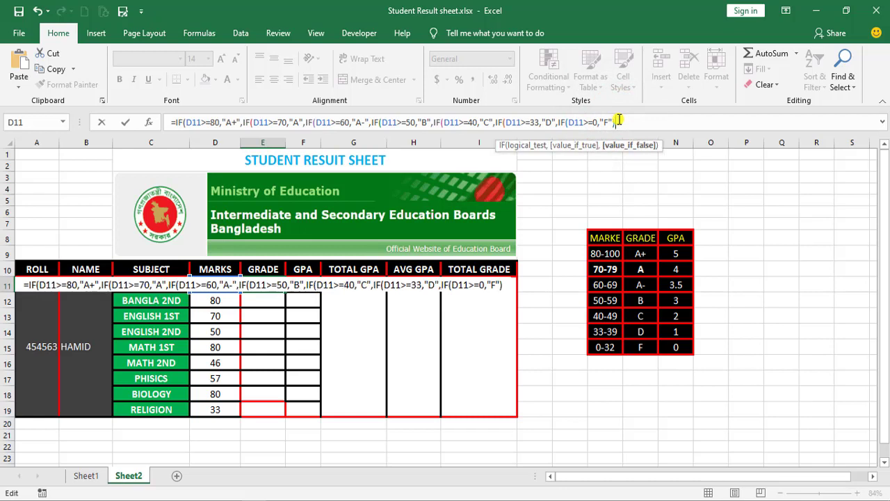
pyautogui.write('))')
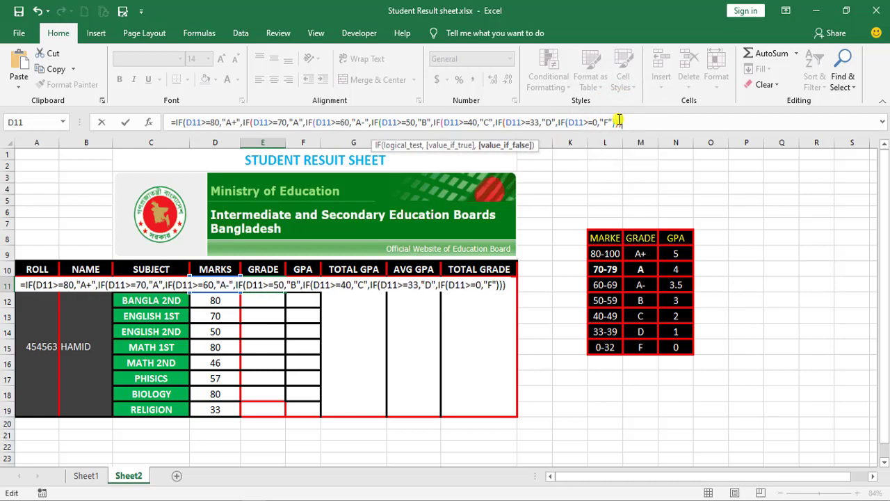
pyautogui.write(')')
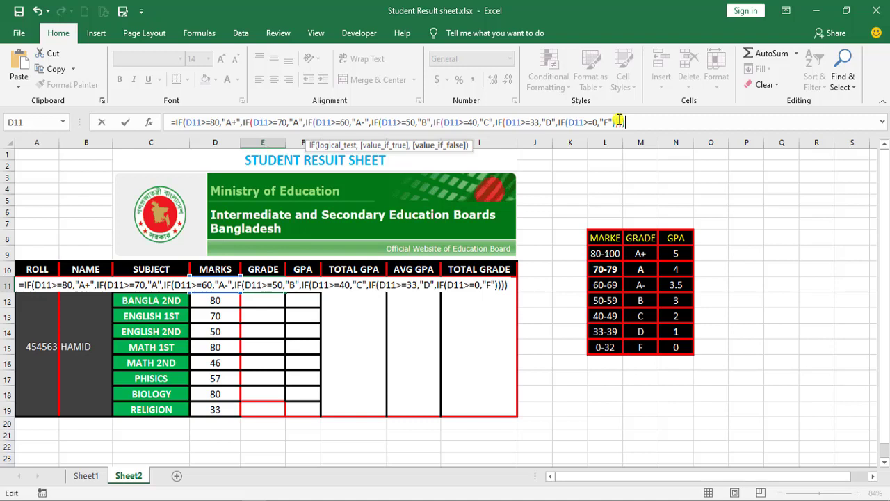
pyautogui.write(')))')
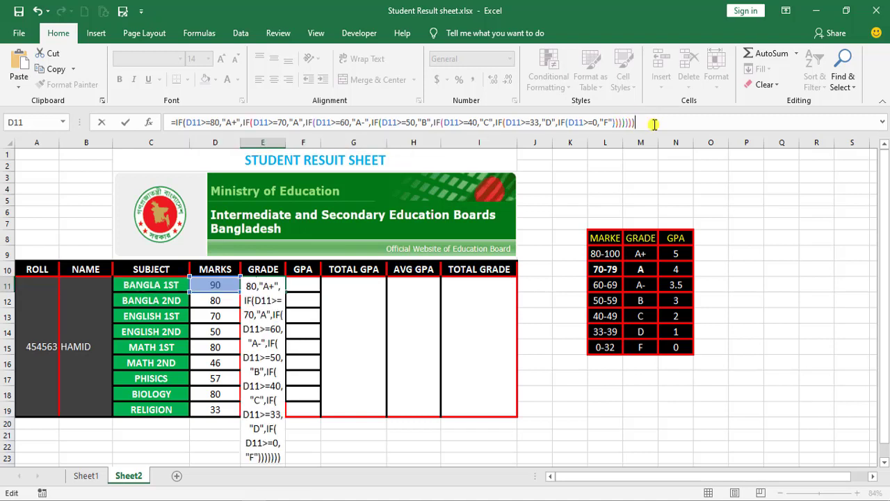
pyautogui.press('Return')
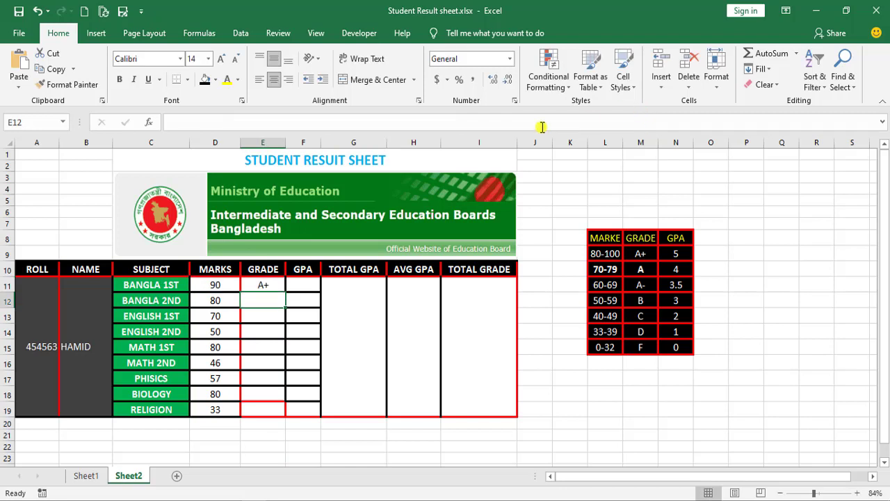
pyautogui.click(270, 285)
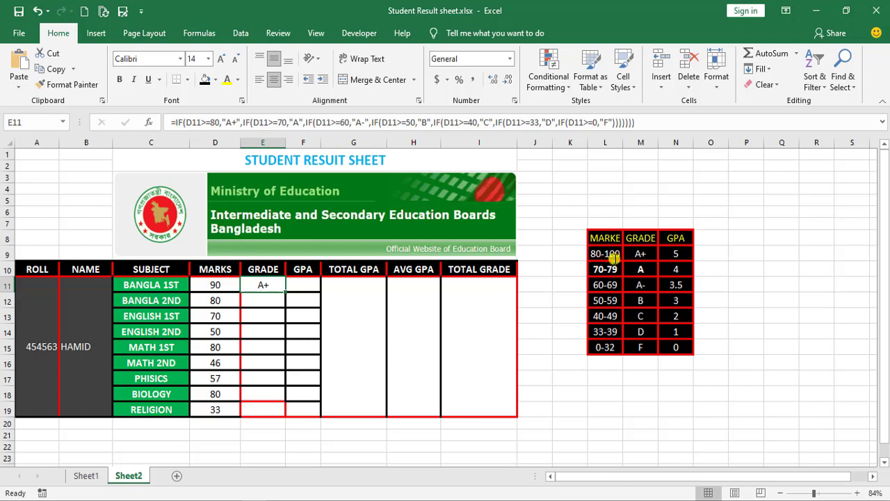
pyautogui.click(638, 254)
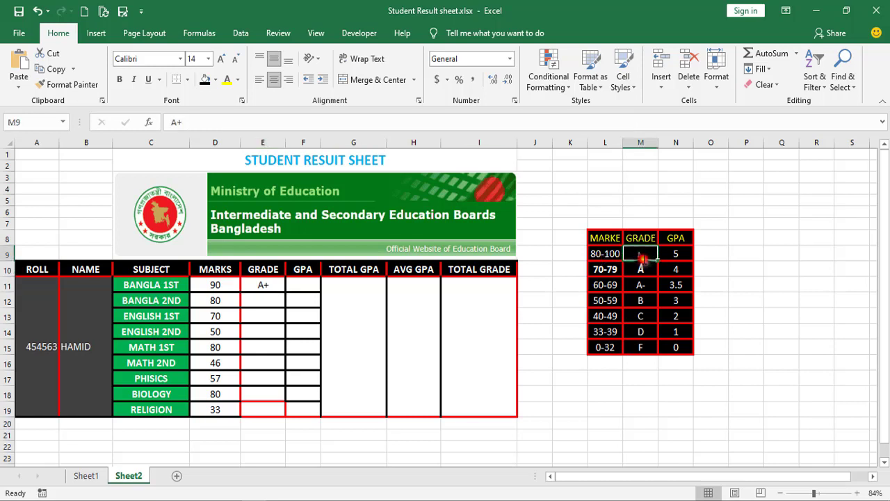
pyautogui.click(263, 283)
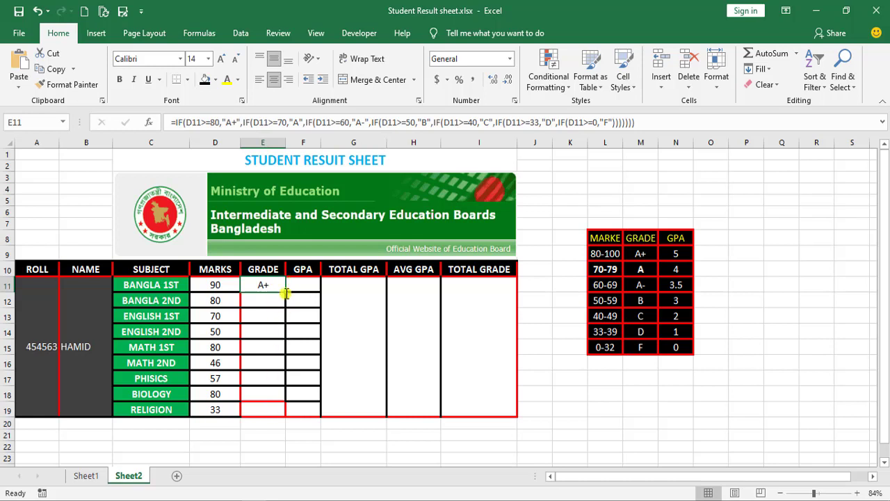
# Fill E11's grade formula down to E19 and check the copied formula for Math 2nd
pyautogui.moveTo(284, 290); pyautogui.dragTo(278, 410)
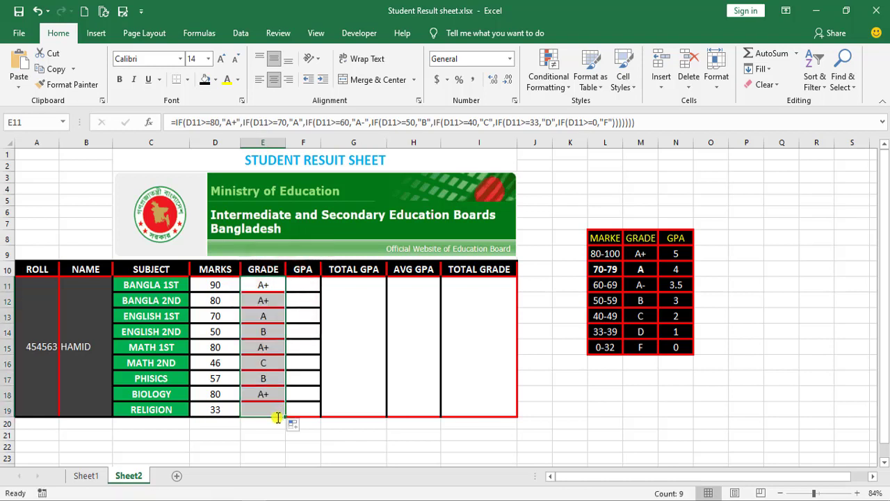
pyautogui.click(268, 365)
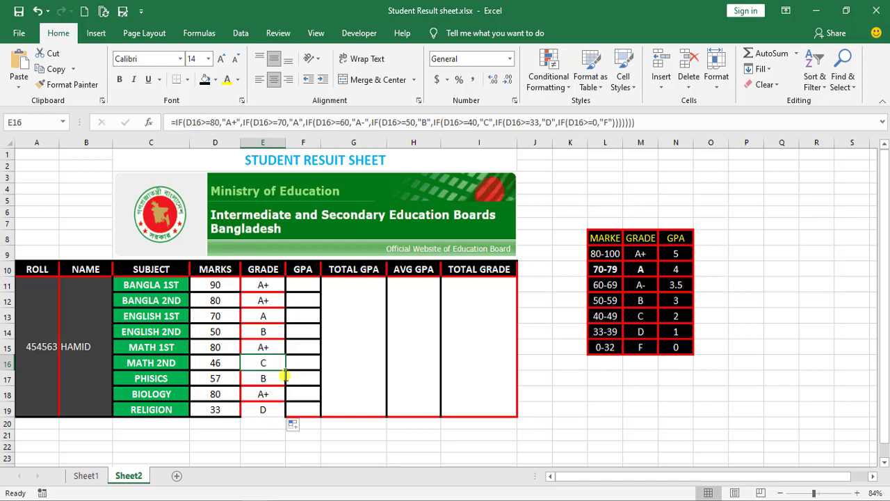
pyautogui.click(215, 300)
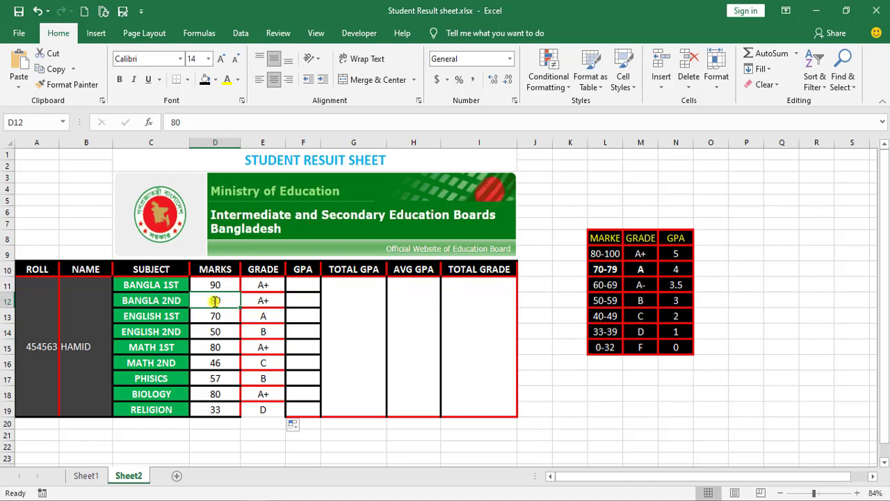
# Enter 40 as Bangla 2nd's marks in D12 and confirm its grade becomes C
pyautogui.write('4')
pyautogui.press('Return')
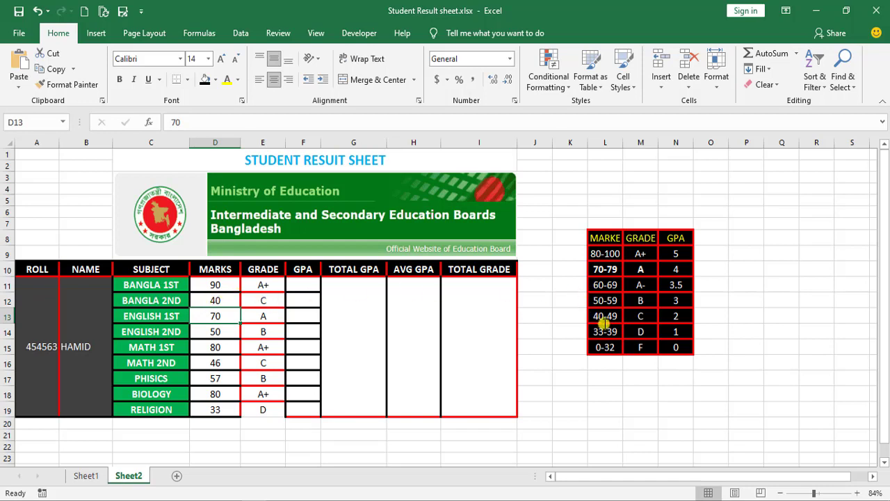
pyautogui.click(265, 300)
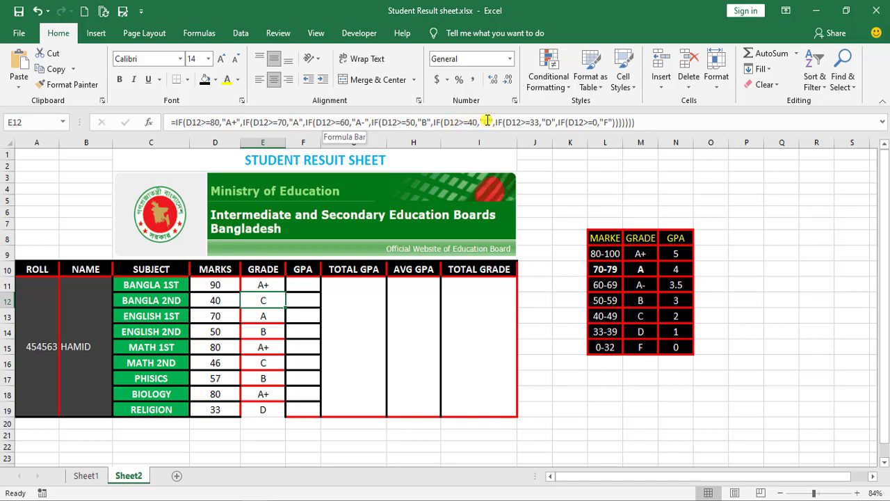
pyautogui.click(220, 317)
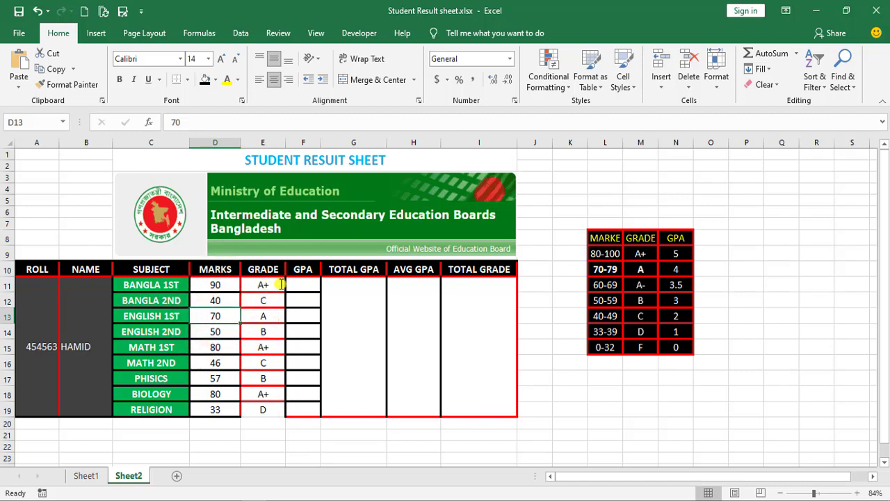
pyautogui.click(303, 269)
pyautogui.click(301, 281)
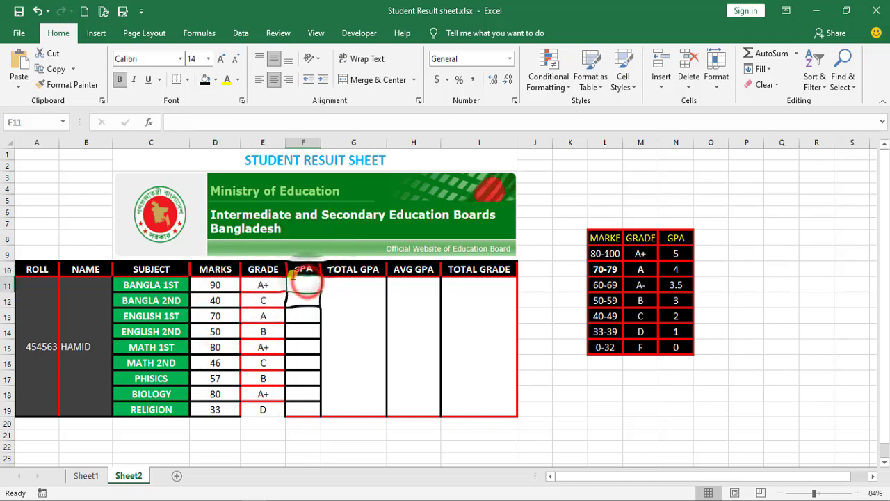
# Copy the full nested IF grade formula text from Bangla 1st's cell E11
pyautogui.click(265, 286)
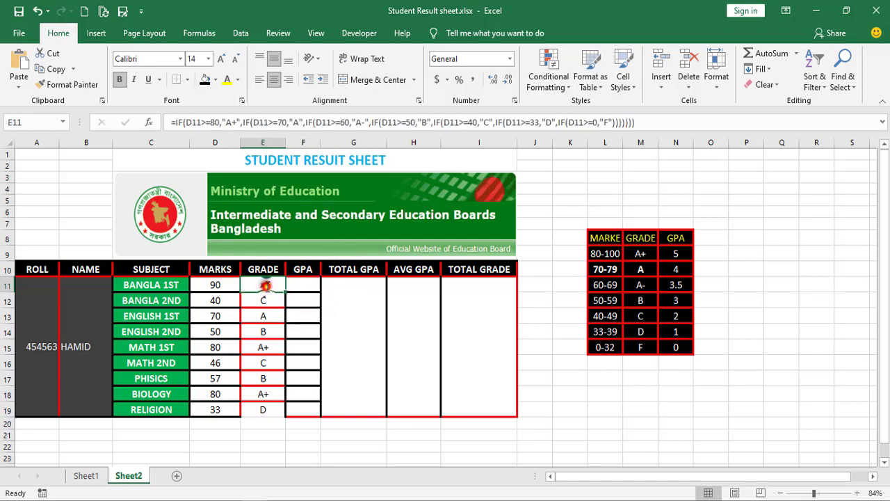
pyautogui.click(642, 121)
pyautogui.moveTo(642, 122)
pyautogui.mouseDown()
pyautogui.moveTo(174, 119)
pyautogui.moveTo(513, 121)
pyautogui.mouseUp()
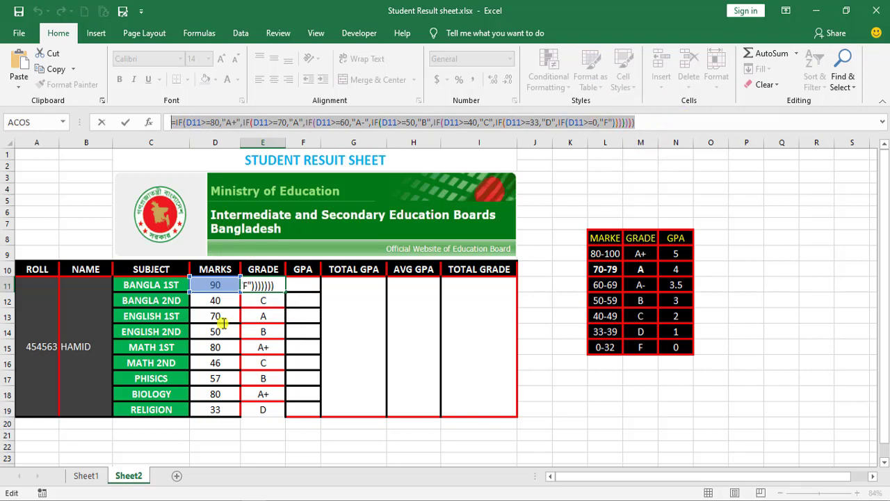
pyautogui.rightClick(324, 123)
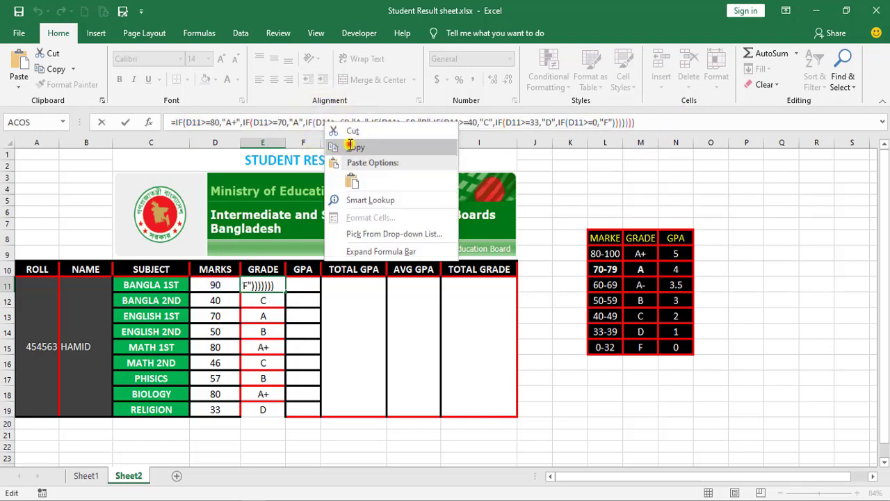
pyautogui.click(351, 144)
# Delete the leftover reference so Bangla 1st's grade cell is left empty
pyautogui.click(306, 285)
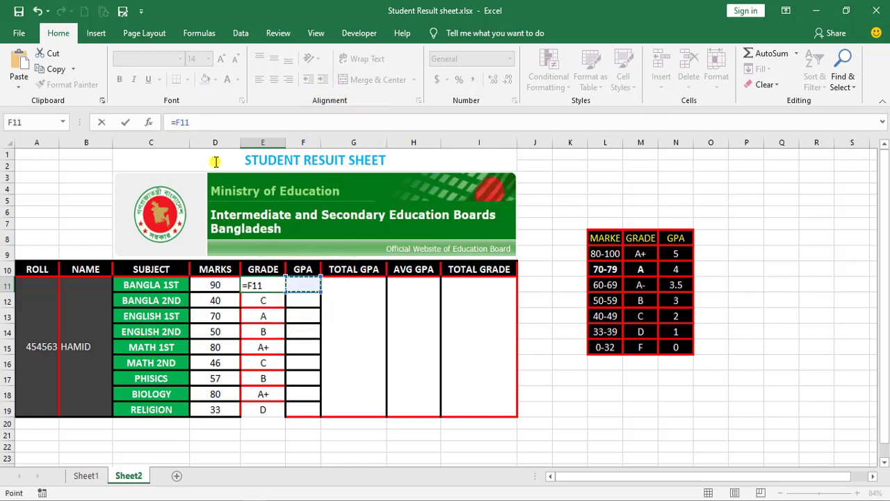
pyautogui.click(583, 189)
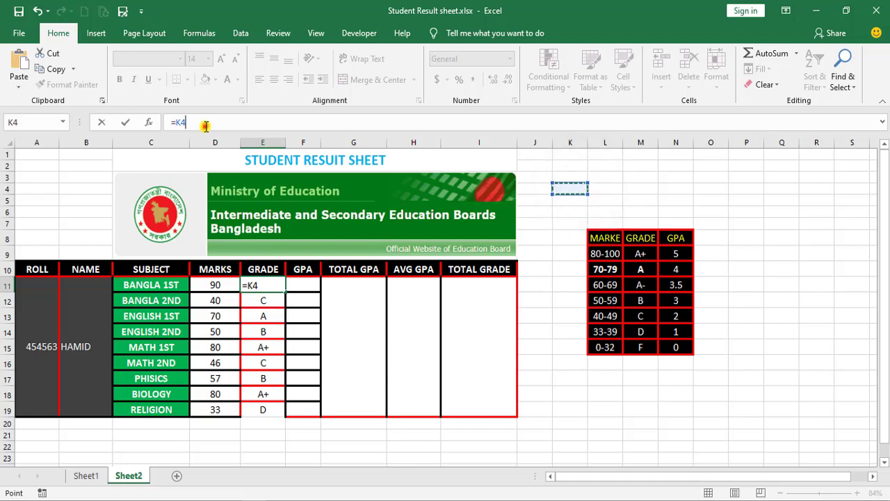
pyautogui.moveTo(205, 124); pyautogui.dragTo(137, 121)
pyautogui.press('BackSpace')
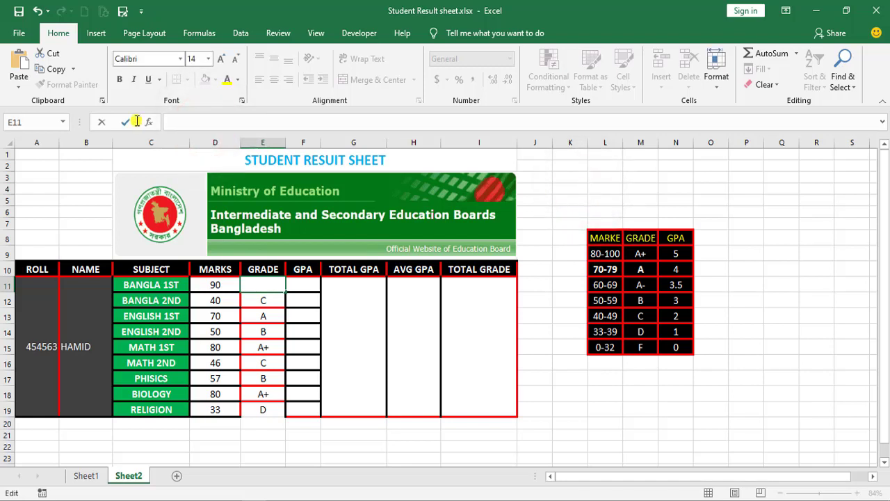
pyautogui.click(303, 270)
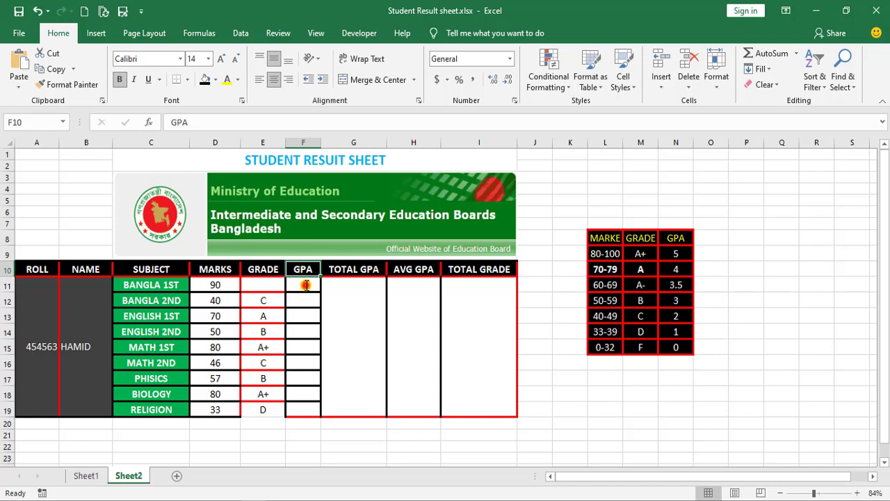
# Refill Bangla 1st's grade in E11 from E12's formula, restoring A+
pyautogui.click(306, 285)
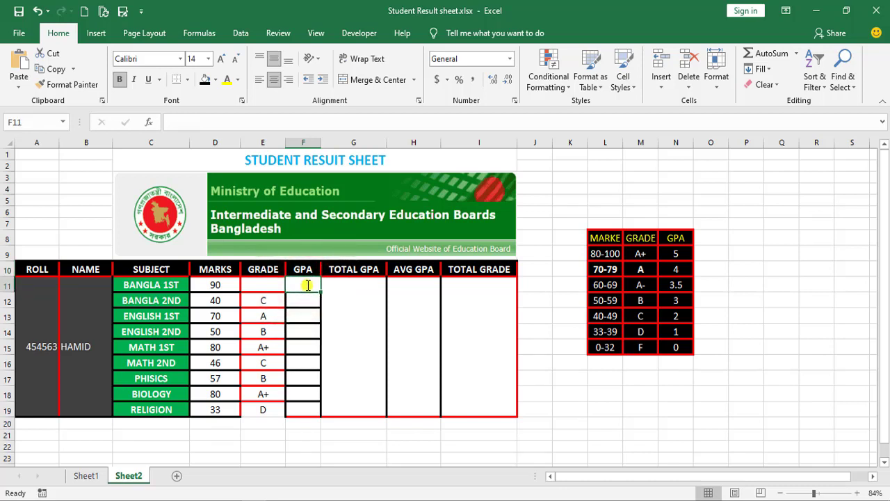
pyautogui.click(250, 287)
pyautogui.click(277, 300)
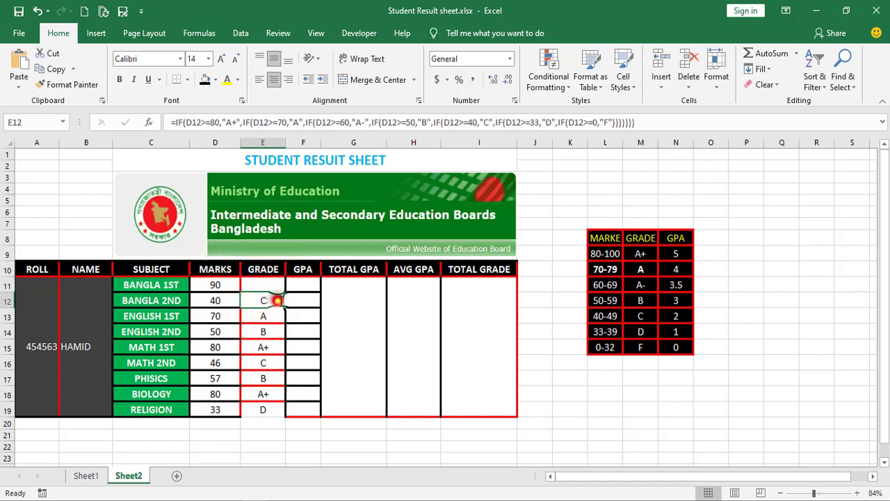
pyautogui.moveTo(284, 306); pyautogui.dragTo(286, 282)
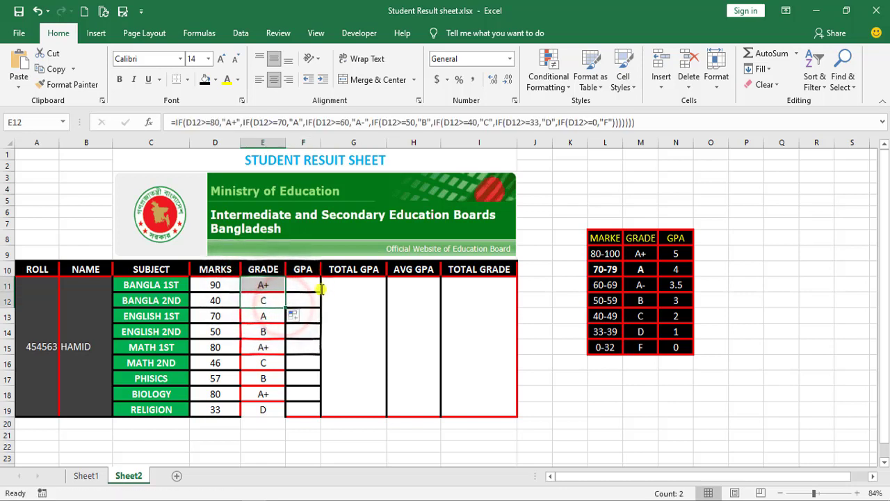
# Paste the copied grade formula into GPA cell F11 and open it for editing
pyautogui.click(306, 285)
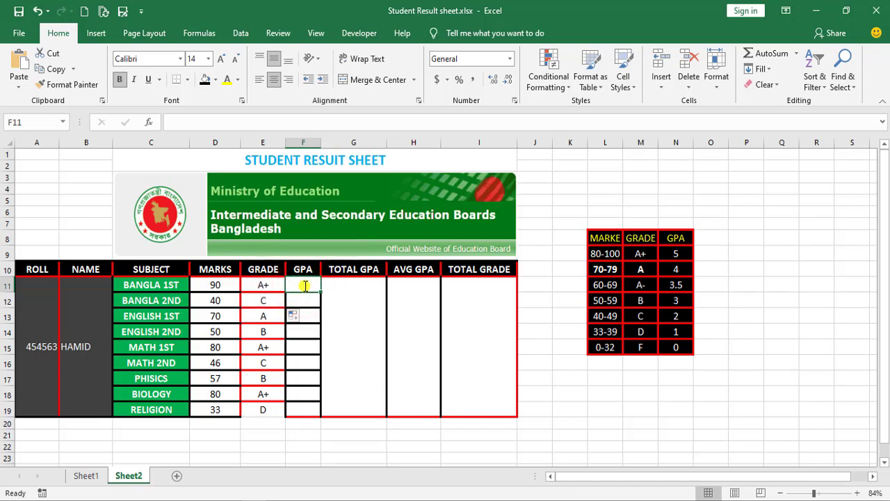
pyautogui.hotkey('ctrl', 'v')
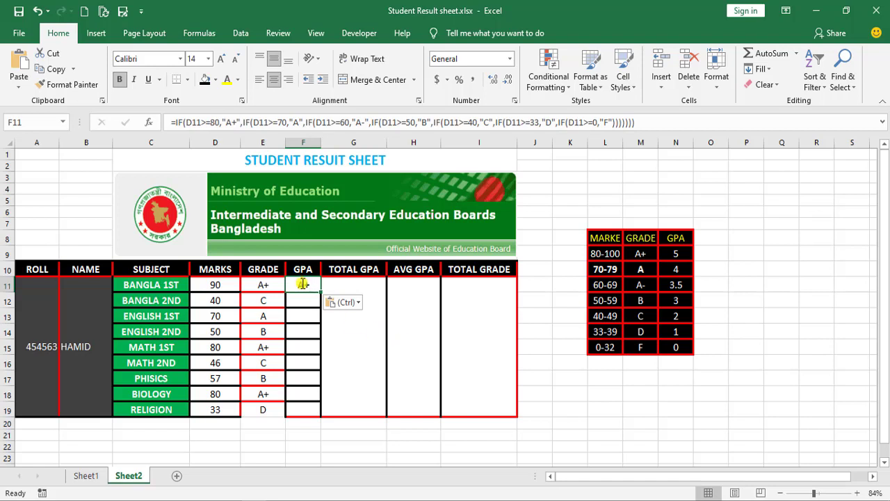
pyautogui.click(302, 283)
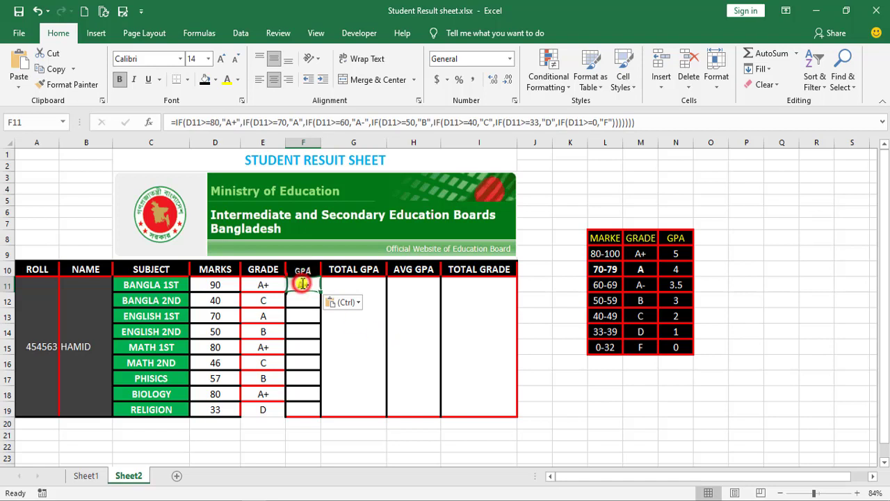
pyautogui.click(369, 122)
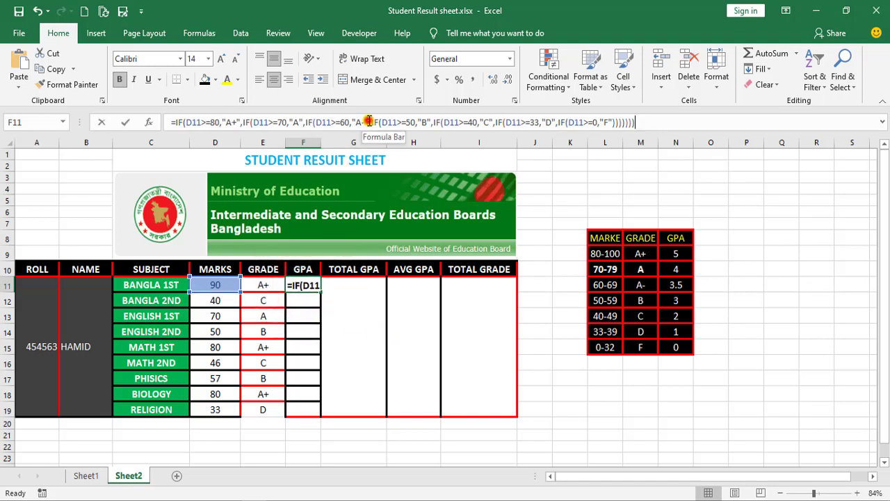
pyautogui.click(661, 123)
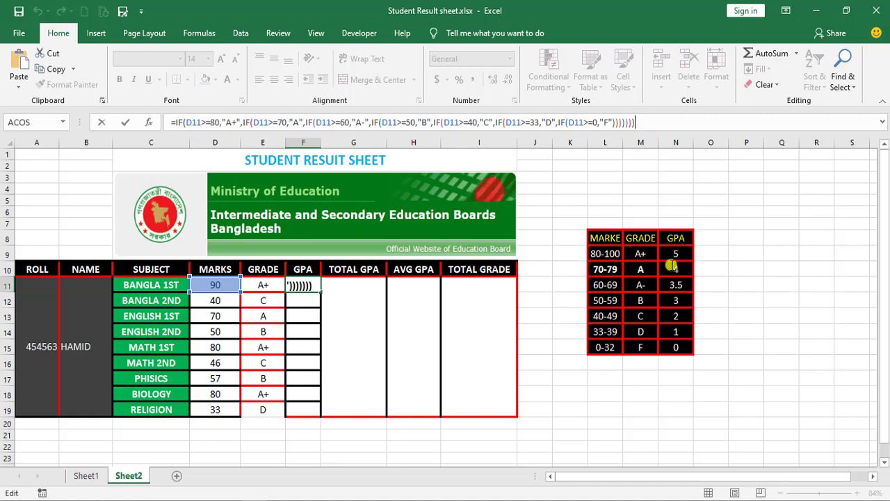
# Replace the A+, A and A- results in F11's formula with 5, 4 and 3.5
pyautogui.click(233, 123)
pyautogui.write('+')
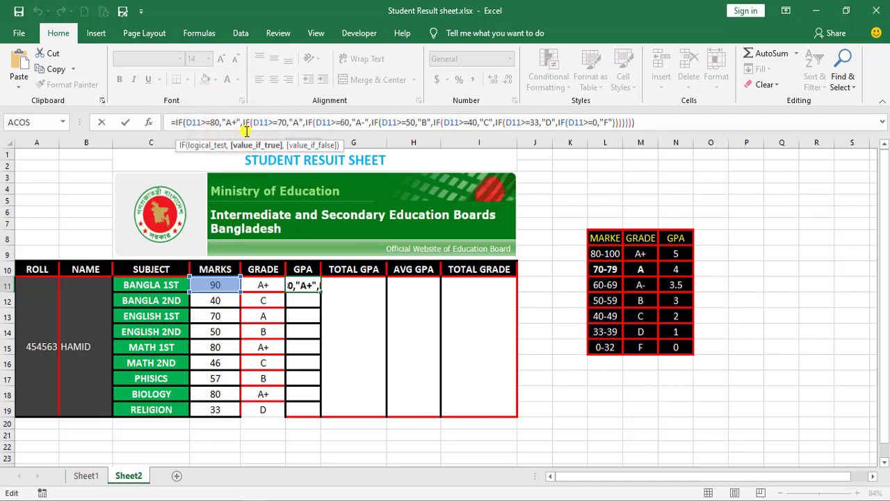
pyautogui.press('BackSpace')
pyautogui.press('BackSpace')
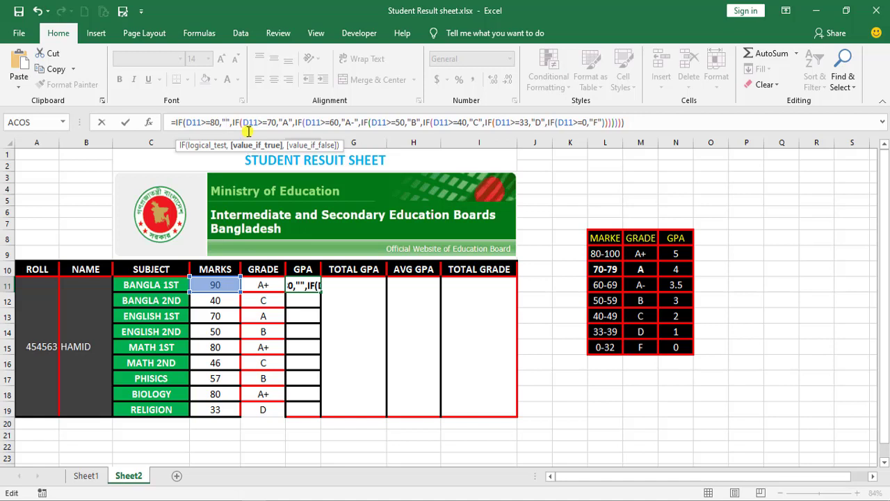
pyautogui.write('5')
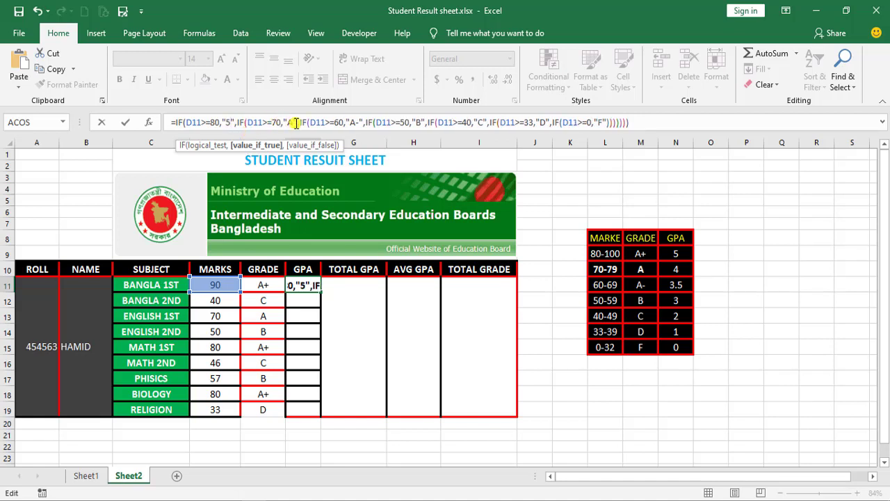
pyautogui.click(294, 122)
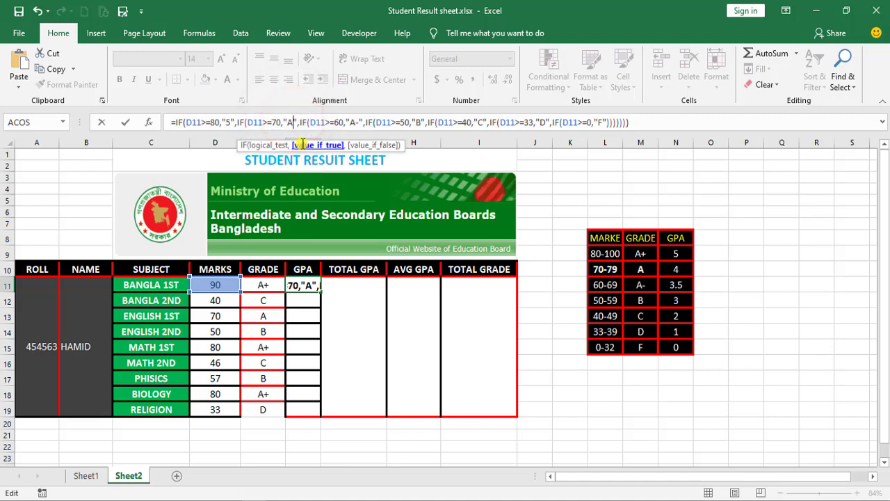
pyautogui.press('BackSpace')
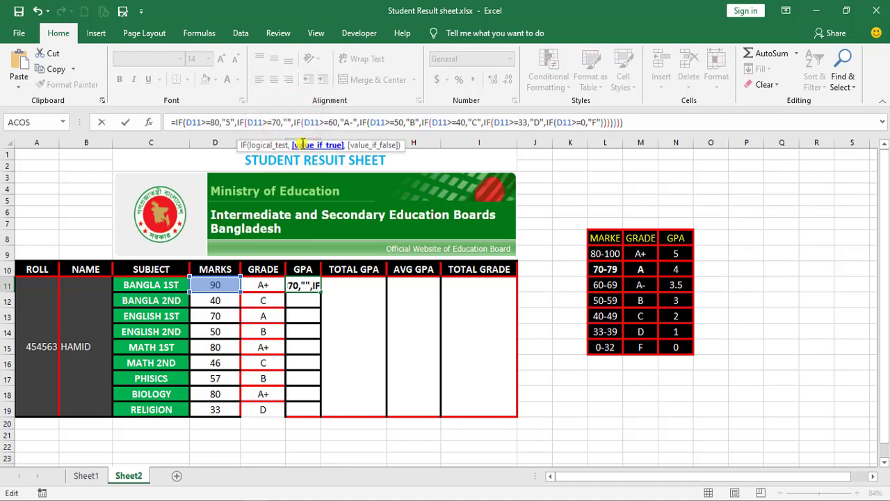
pyautogui.write('4')
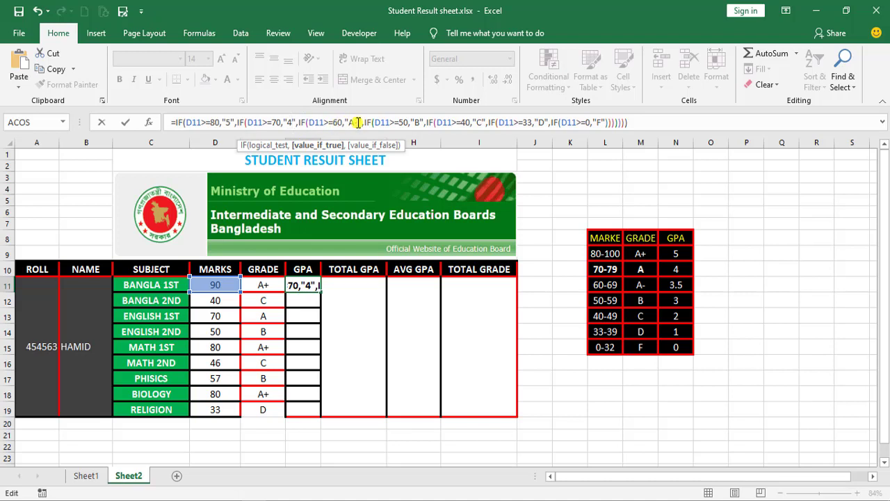
pyautogui.click(358, 123)
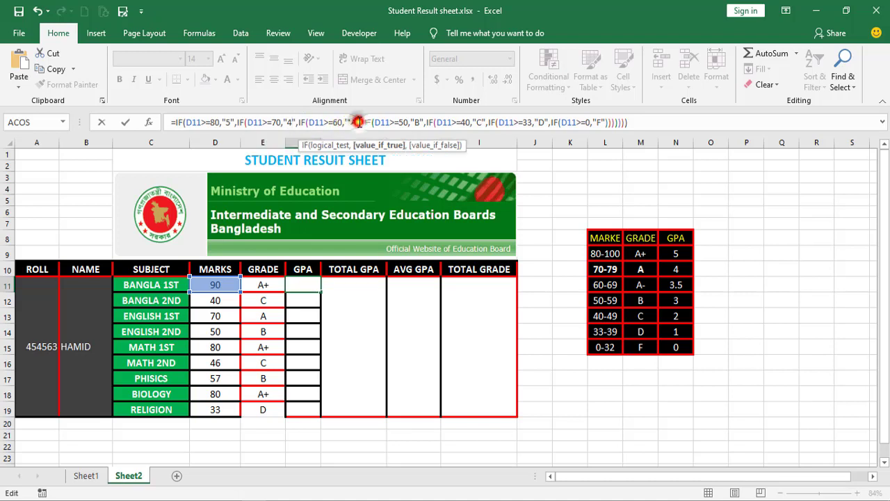
pyautogui.write('-')
pyautogui.press('BackSpace')
pyautogui.press('BackSpace')
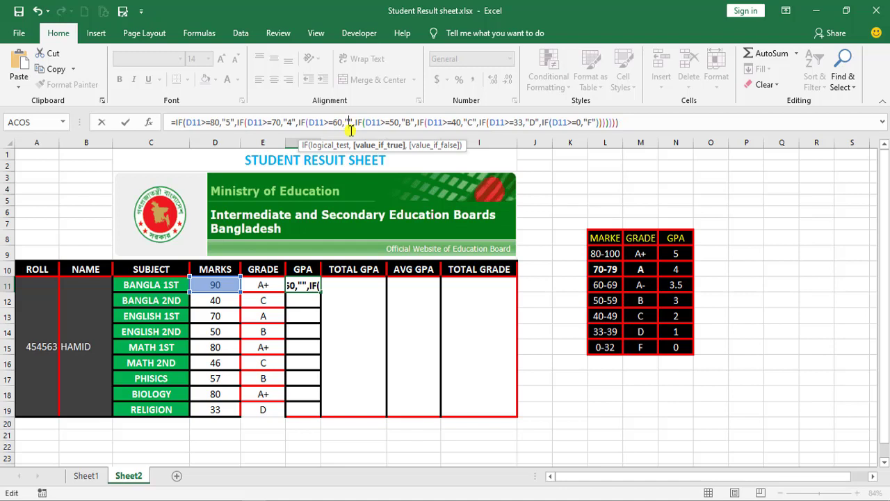
pyautogui.write('3.5')
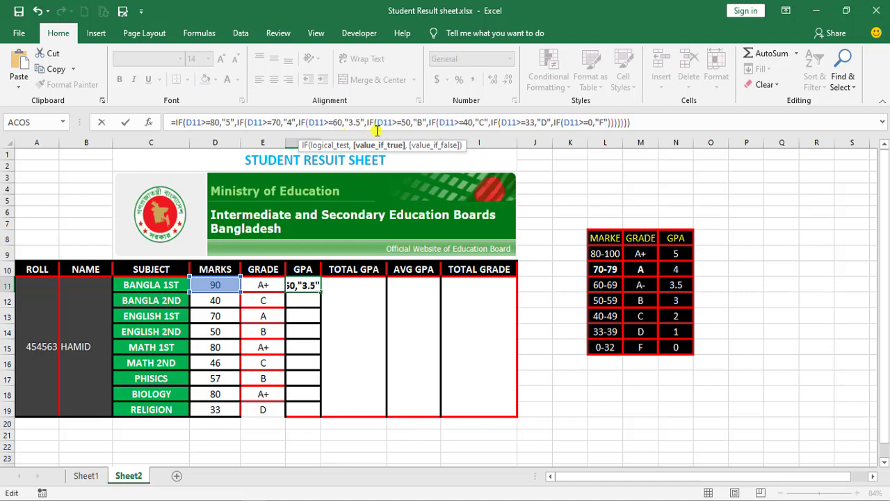
# Replace the remaining results with 3, 2, 1 and 0, then commit the GPA formula
pyautogui.click(407, 122)
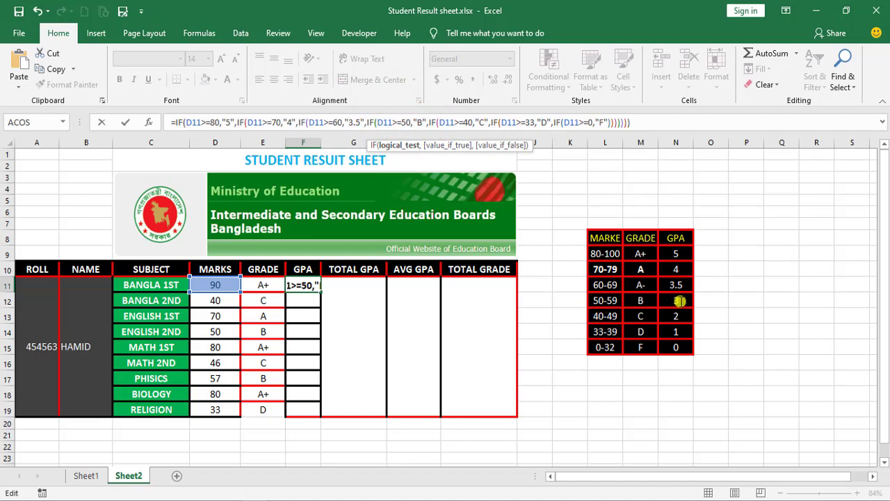
pyautogui.click(416, 122)
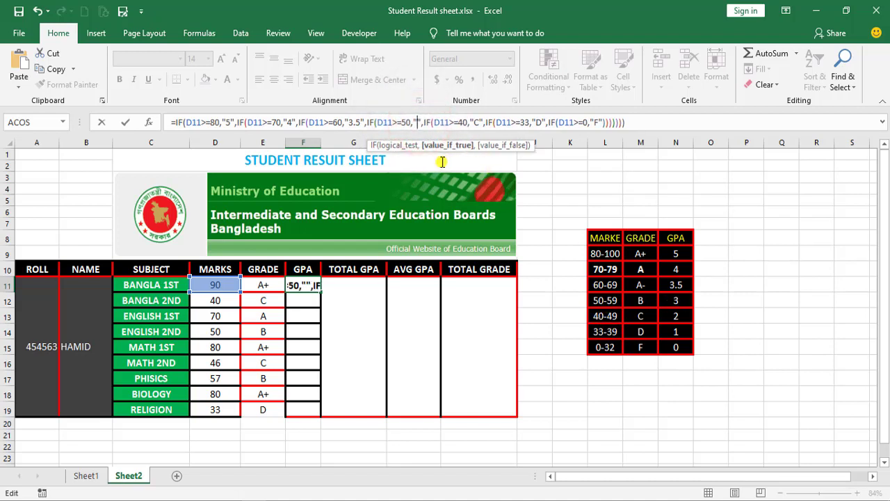
pyautogui.write('3')
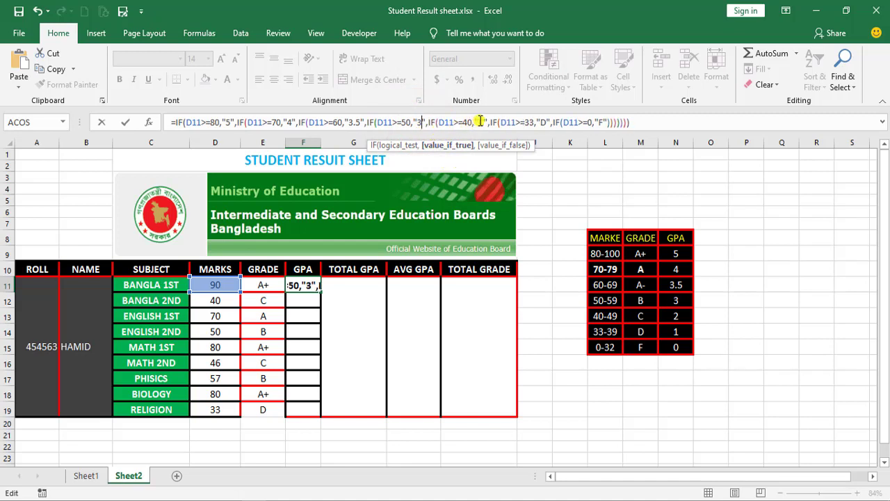
pyautogui.click(484, 123)
pyautogui.write('C')
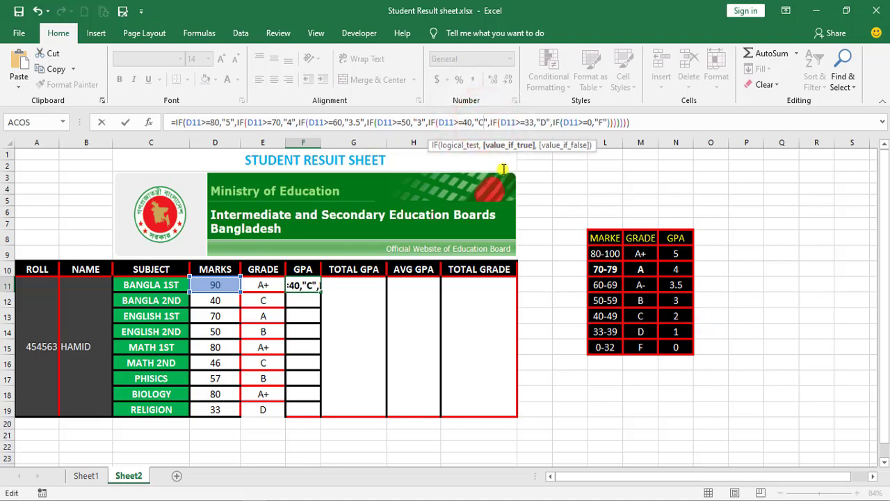
pyautogui.press('BackSpace')
pyautogui.write('2')
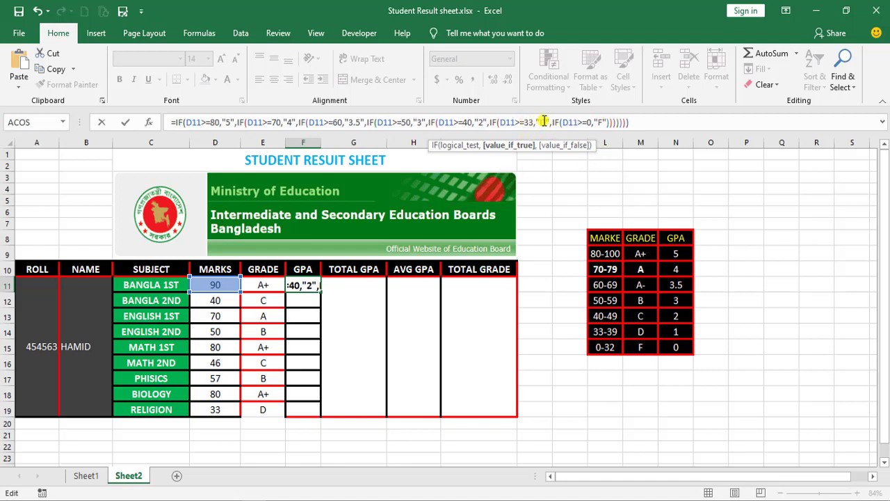
pyautogui.click(543, 121)
pyautogui.press('BackSpace')
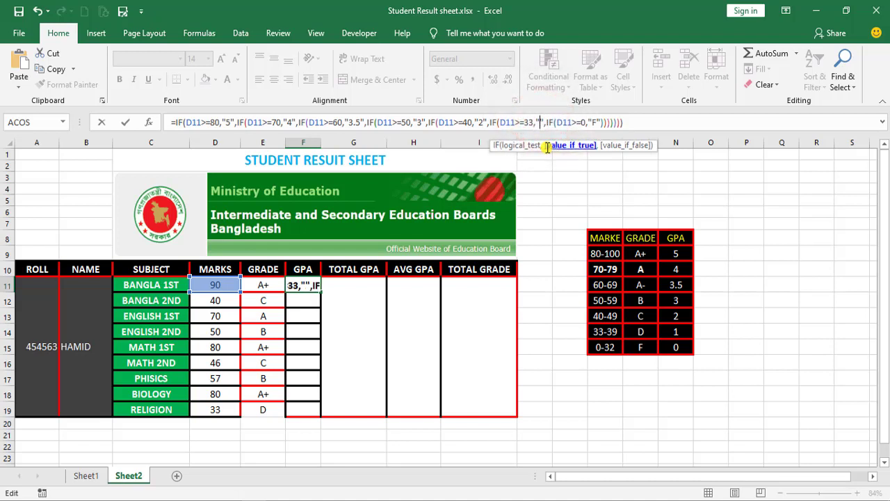
pyautogui.write('1')
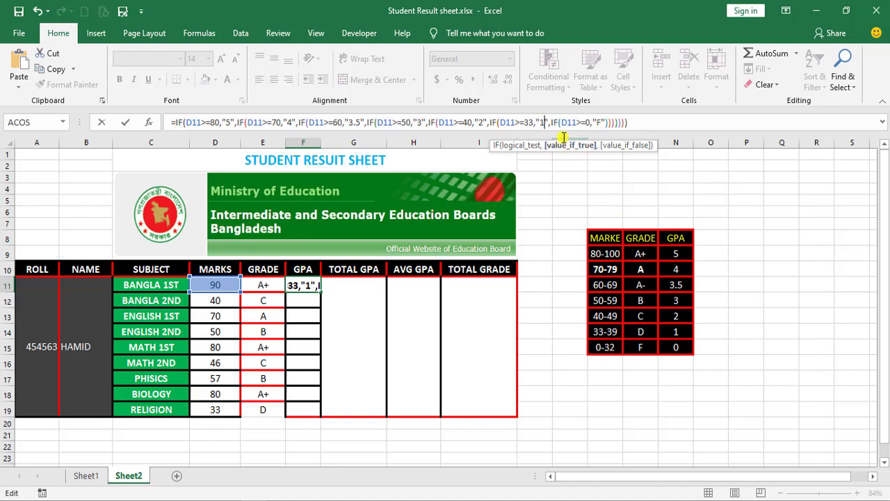
pyautogui.click(599, 122)
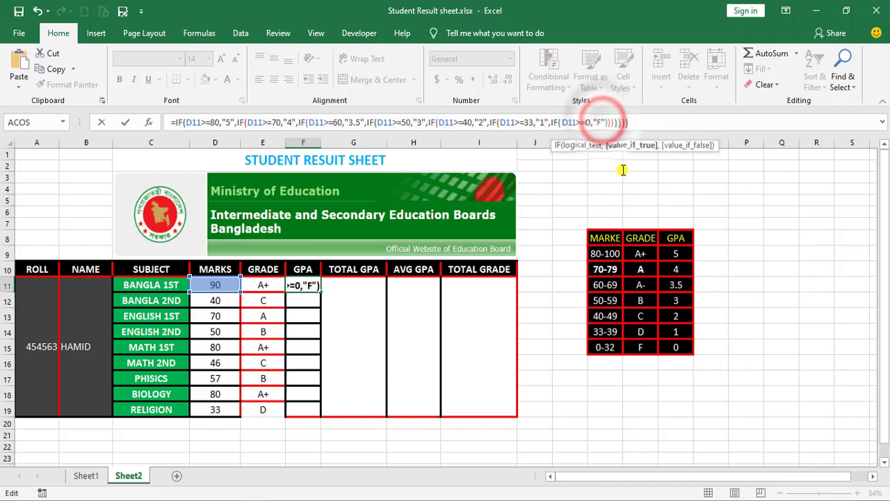
pyautogui.write('0')
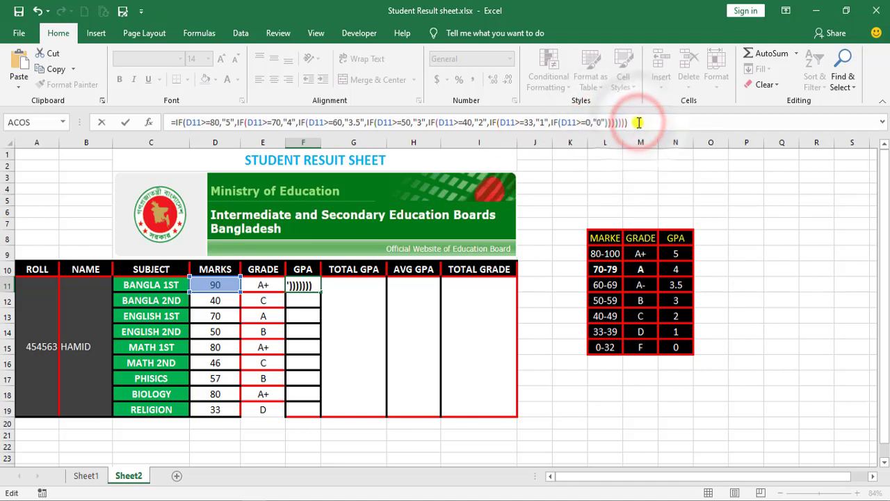
pyautogui.press('Return')
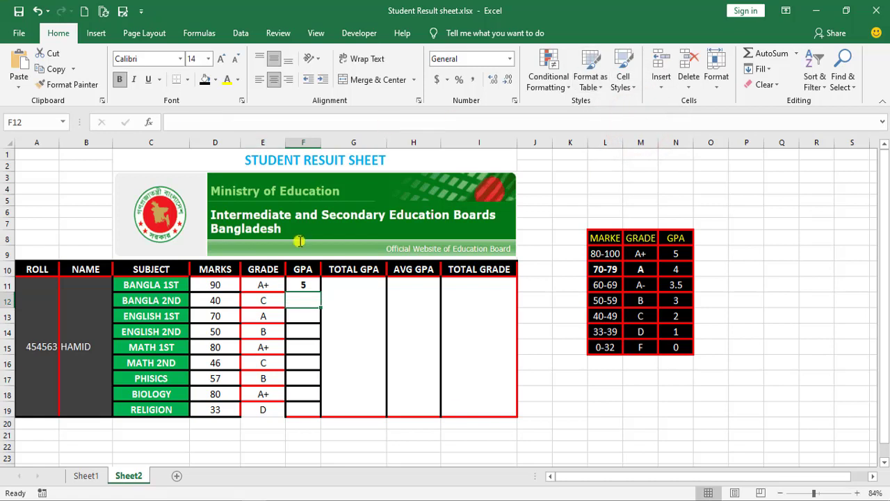
# Copy F11's GPA formula down to F19, giving GPAs 5, 2, 4, 3, 5, 2, 3, 5, 1
pyautogui.click(216, 285)
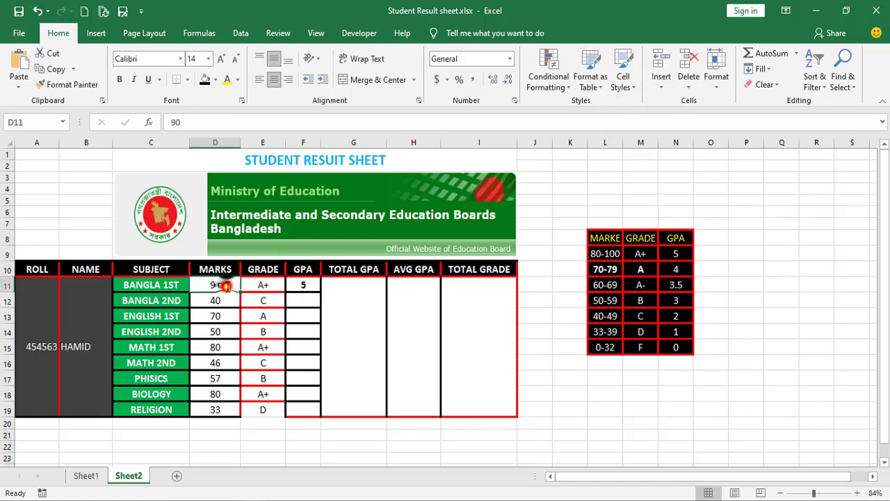
pyautogui.click(262, 286)
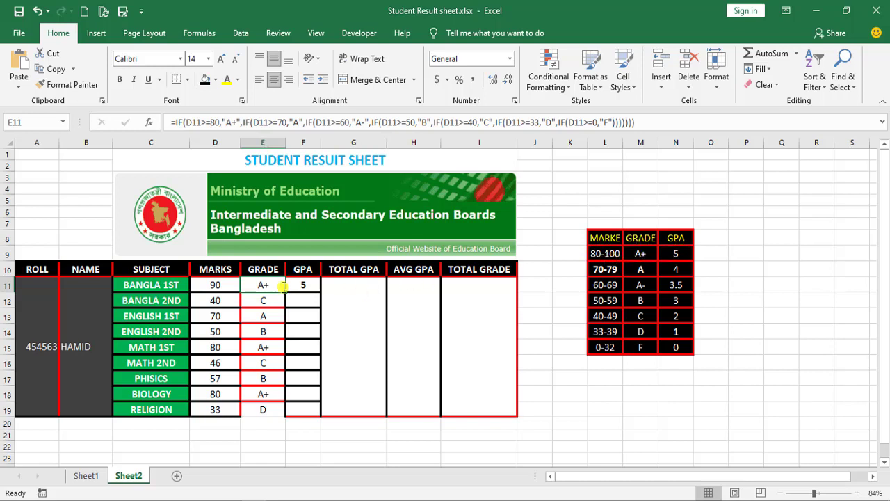
pyautogui.click(262, 285)
pyautogui.click(308, 288)
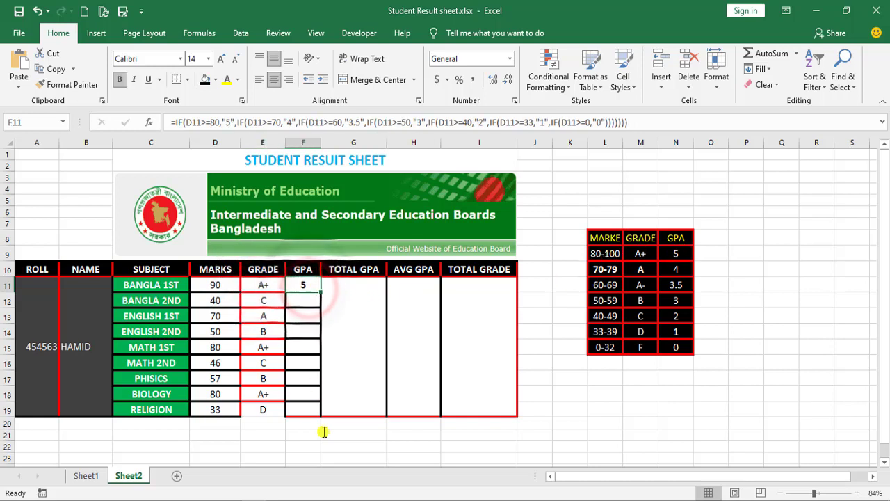
pyautogui.moveTo(320, 291); pyautogui.dragTo(321, 415)
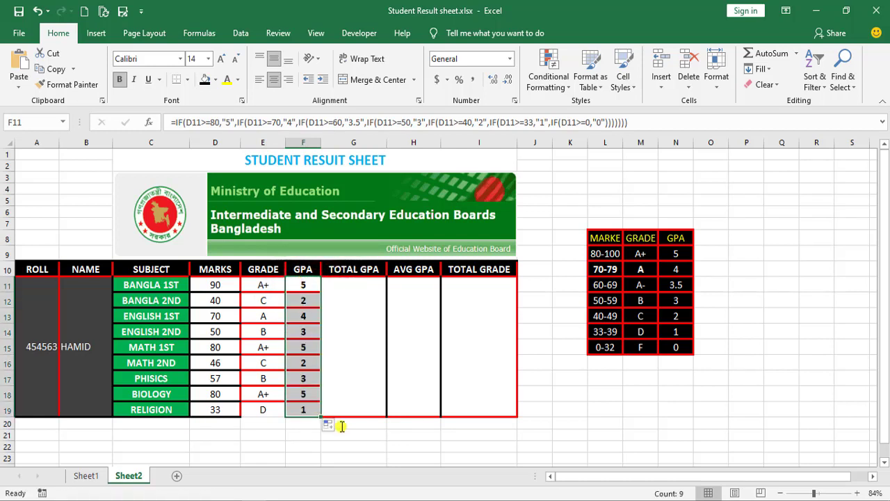
pyautogui.click(211, 363)
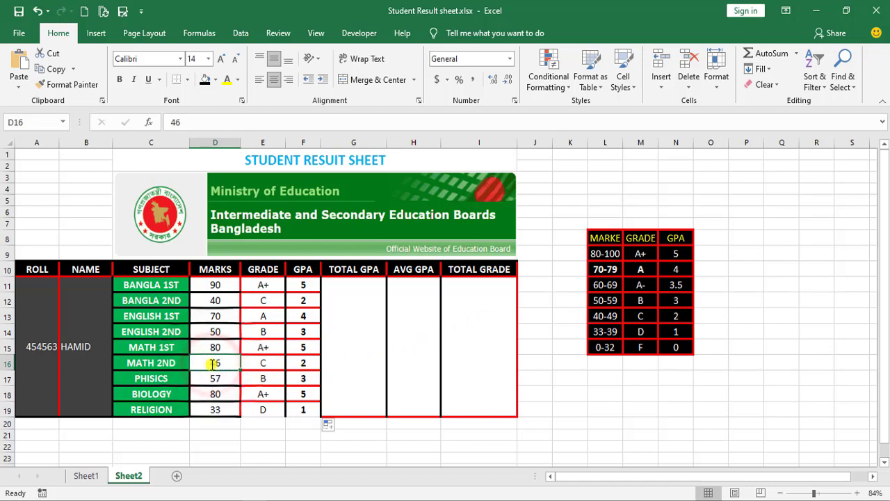
# Change MATH 2ND's marks in D16 to 80, after trying 50 and 32, giving A+ and GPA 5
pyautogui.write('50')
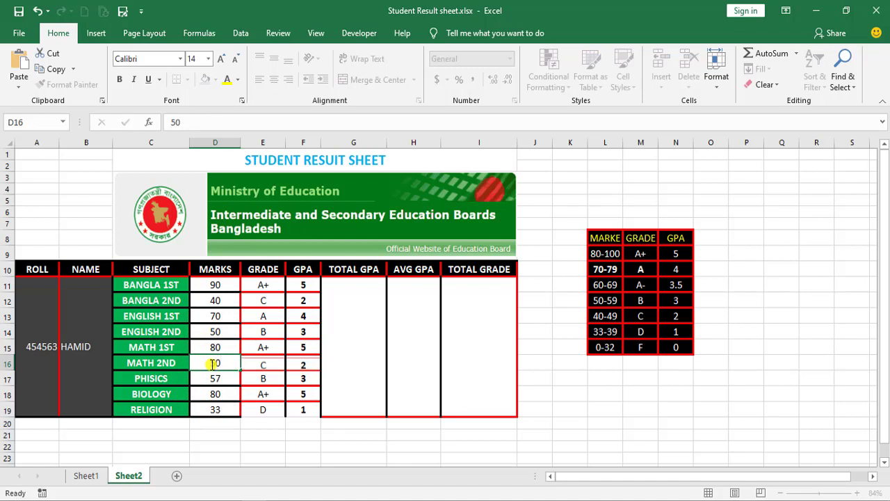
pyautogui.press('Return')
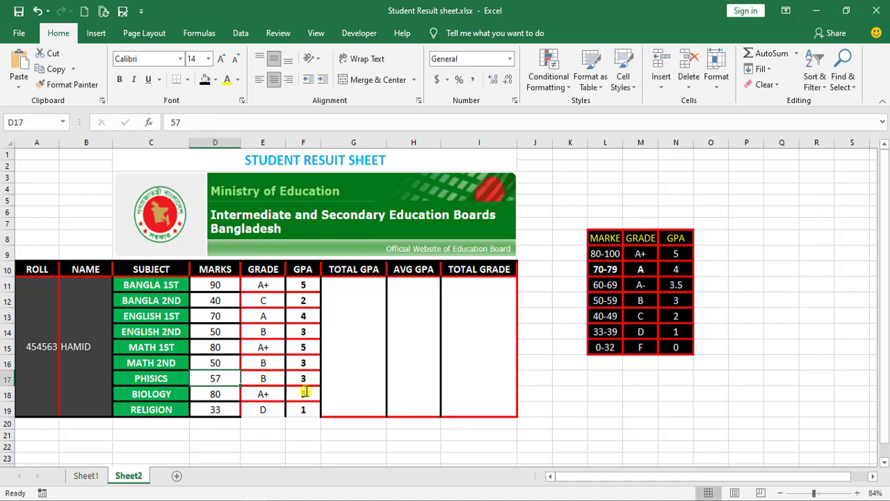
pyautogui.click(215, 363)
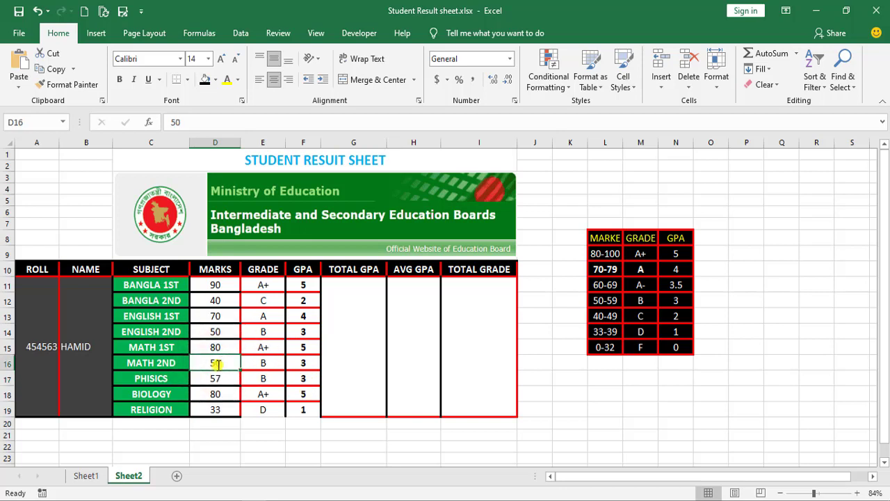
pyautogui.write('32')
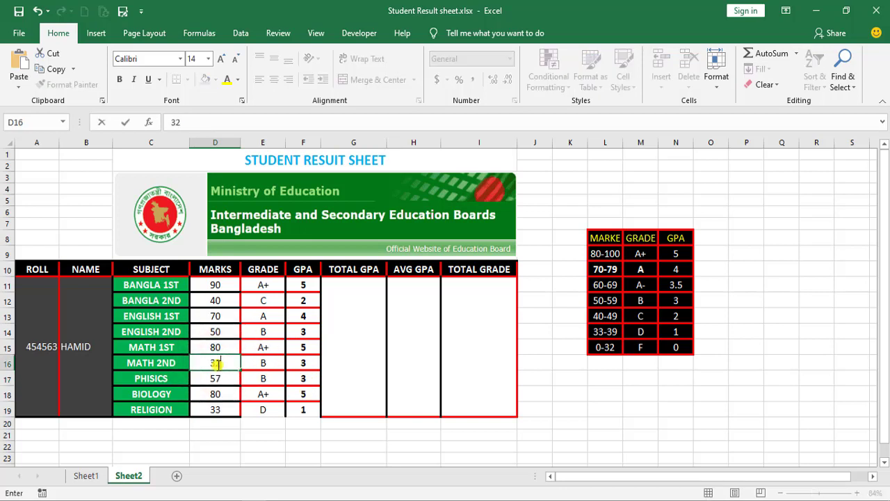
pyautogui.press('Return')
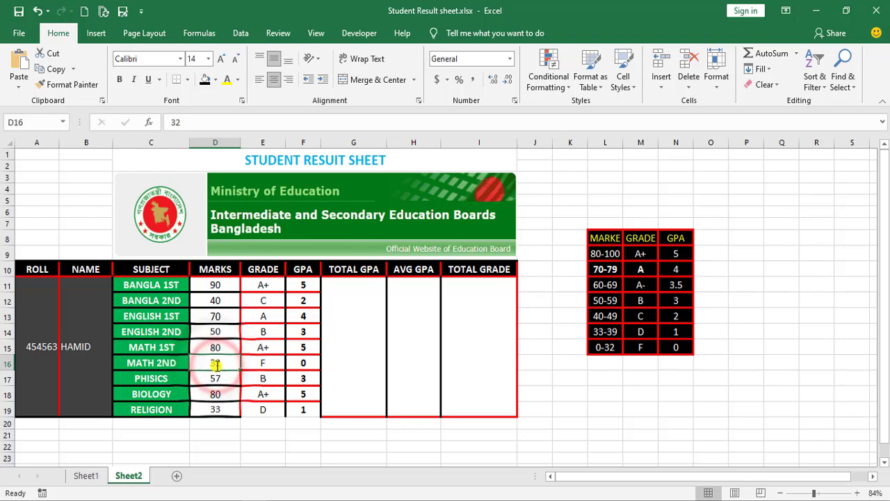
pyautogui.write('80')
pyautogui.press('Return')
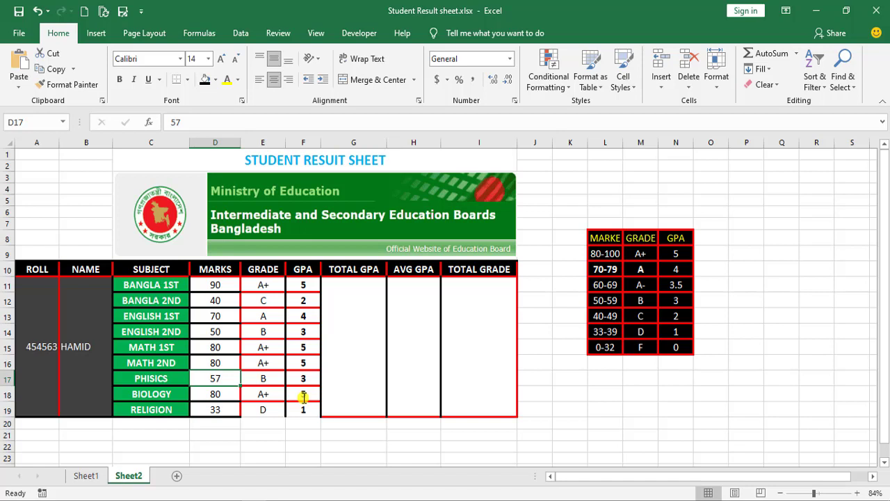
pyautogui.click(348, 322)
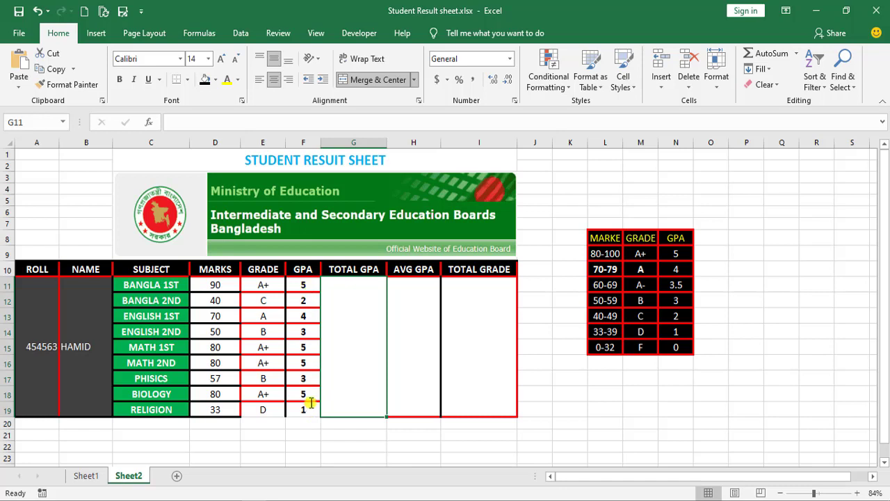
pyautogui.click(349, 347)
pyautogui.write('=')
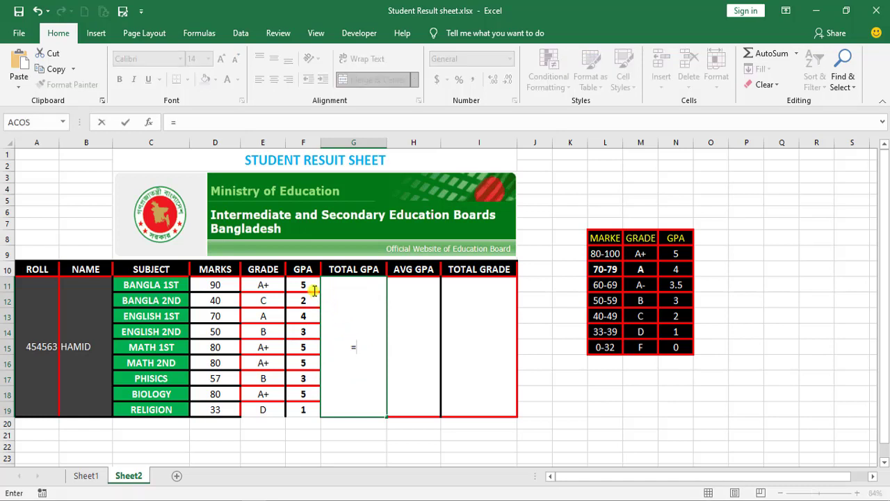
pyautogui.click(307, 285)
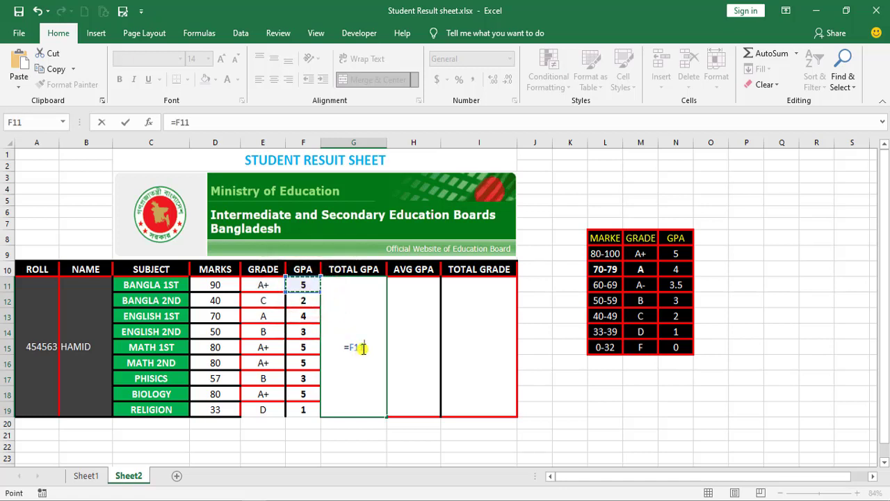
pyautogui.write('+')
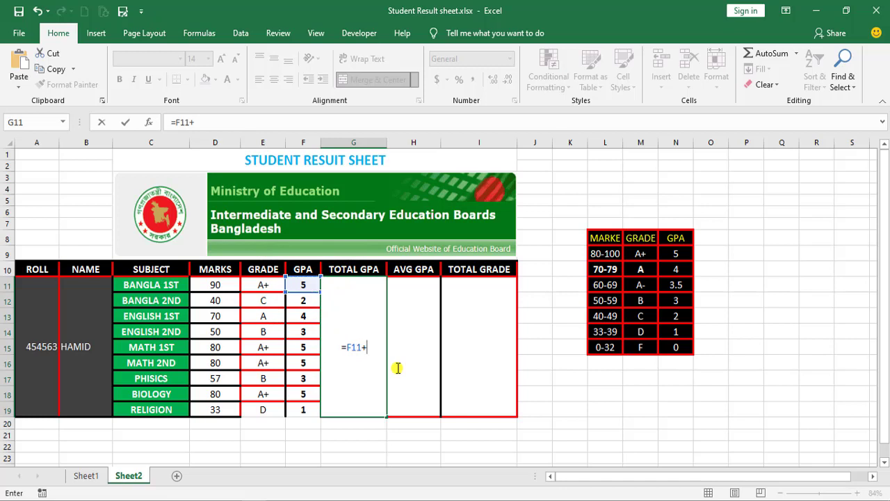
pyautogui.click(307, 301)
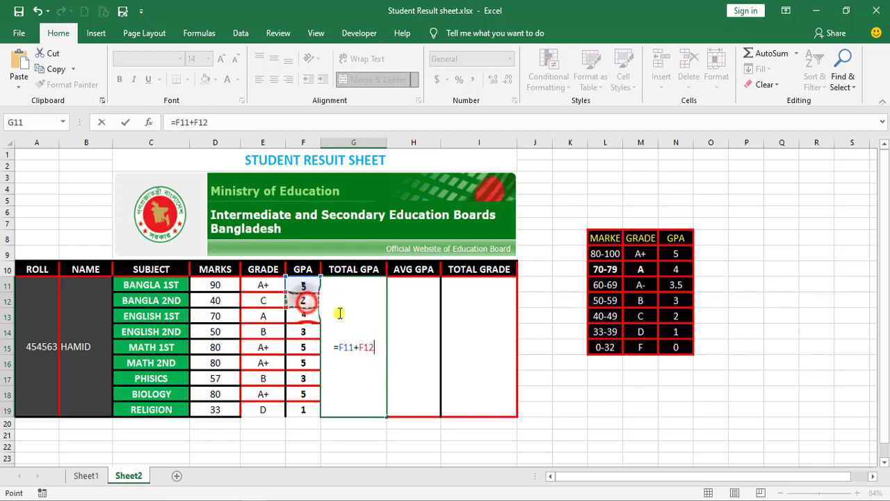
pyautogui.write('+')
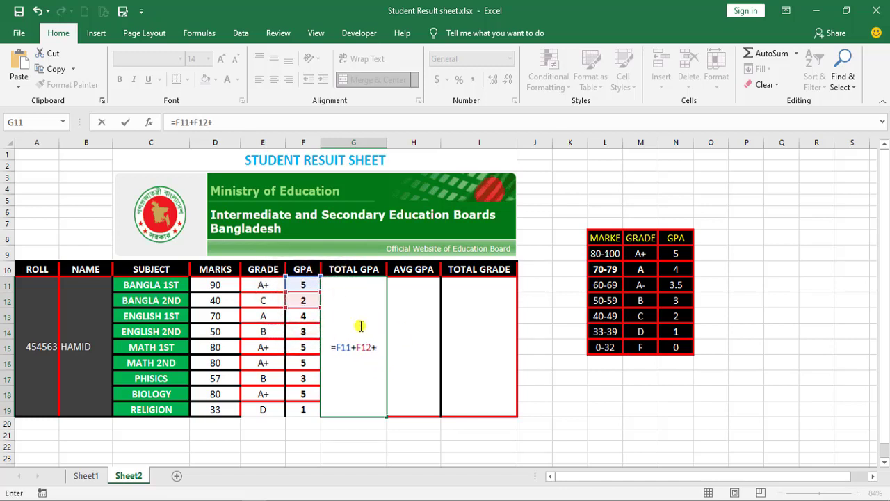
pyautogui.click(304, 317)
pyautogui.write('+')
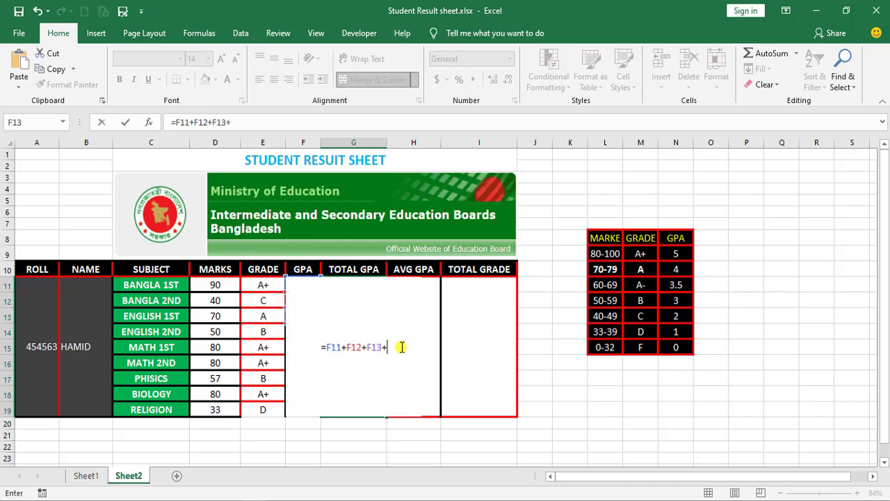
pyautogui.press('BackSpace')
pyautogui.press('BackSpace')
pyautogui.press('BackSpace')
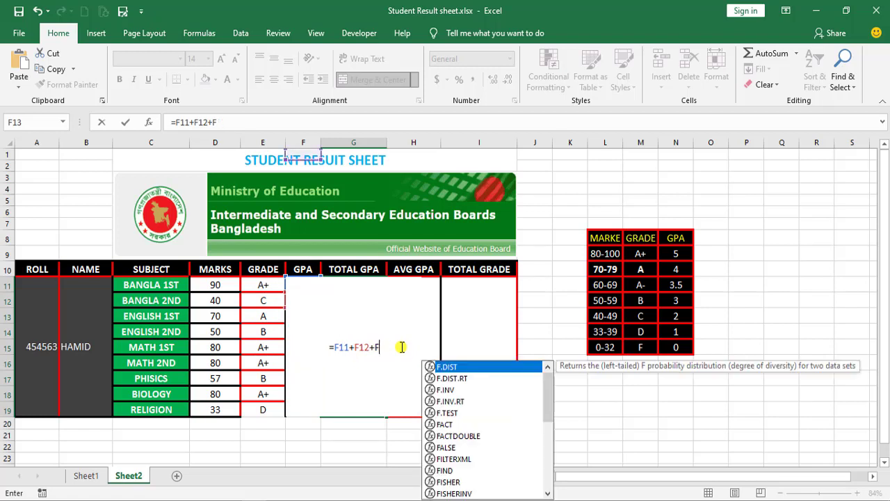
pyautogui.press('BackSpace')
pyautogui.press('BackSpace')
pyautogui.press('BackSpace')
pyautogui.press('BackSpace')
pyautogui.press('BackSpace')
pyautogui.press('BackSpace')
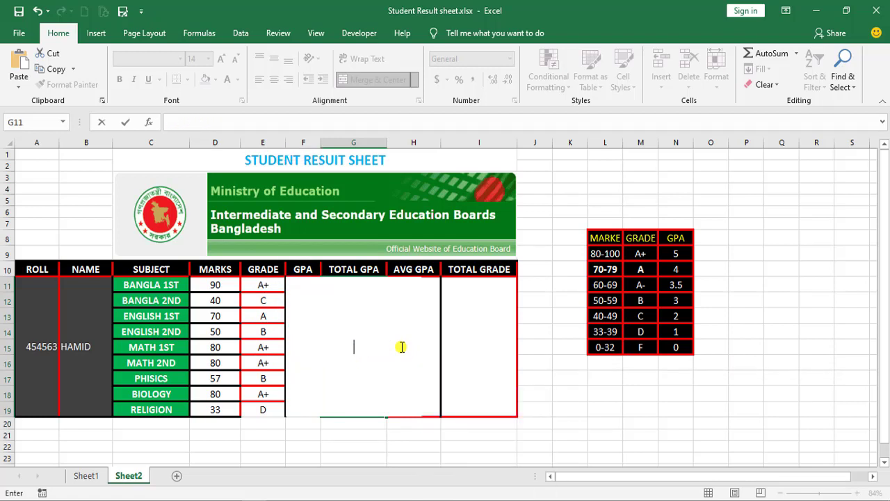
pyautogui.press('Escape')
pyautogui.hotkey('ctrl', 'z')
pyautogui.click(571, 388)
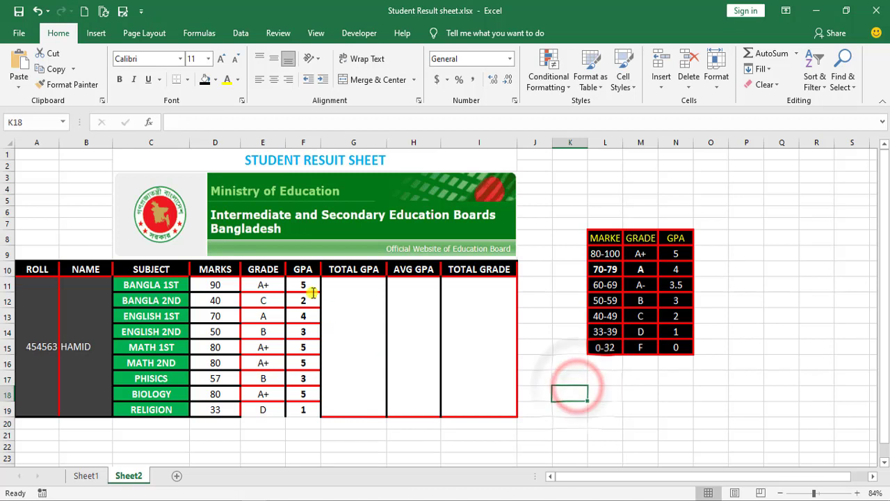
pyautogui.click(304, 285)
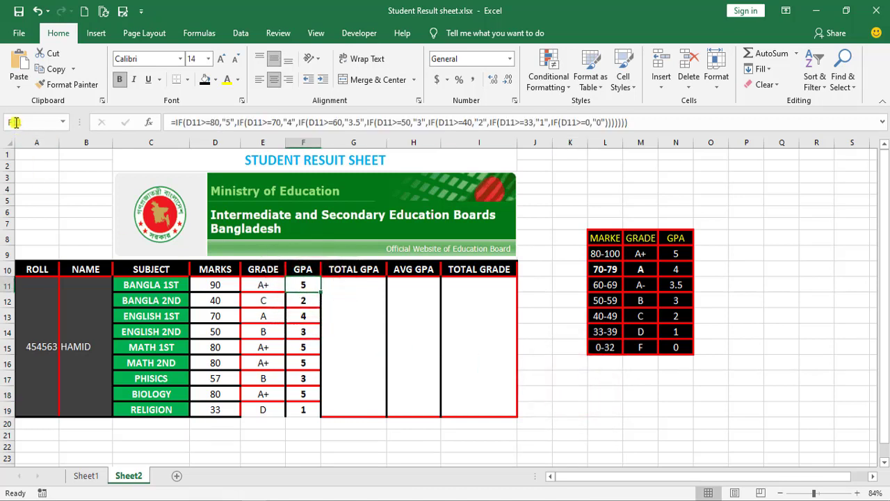
pyautogui.click(302, 414)
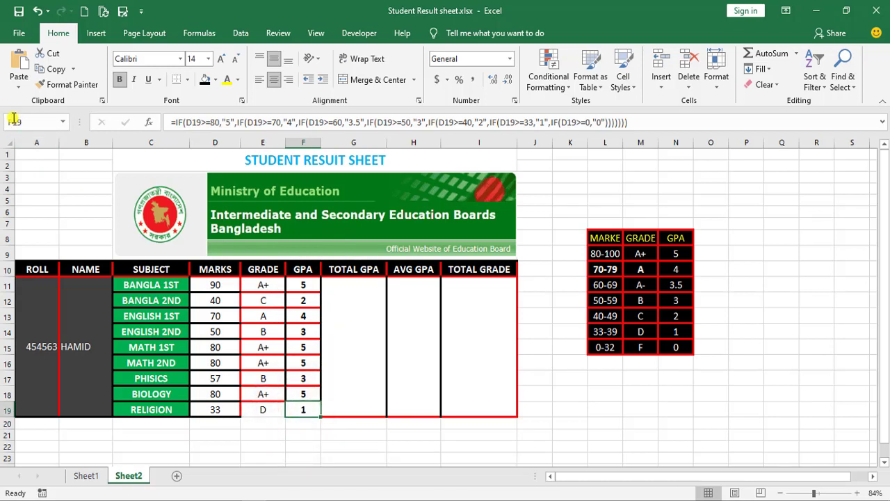
pyautogui.click(352, 341)
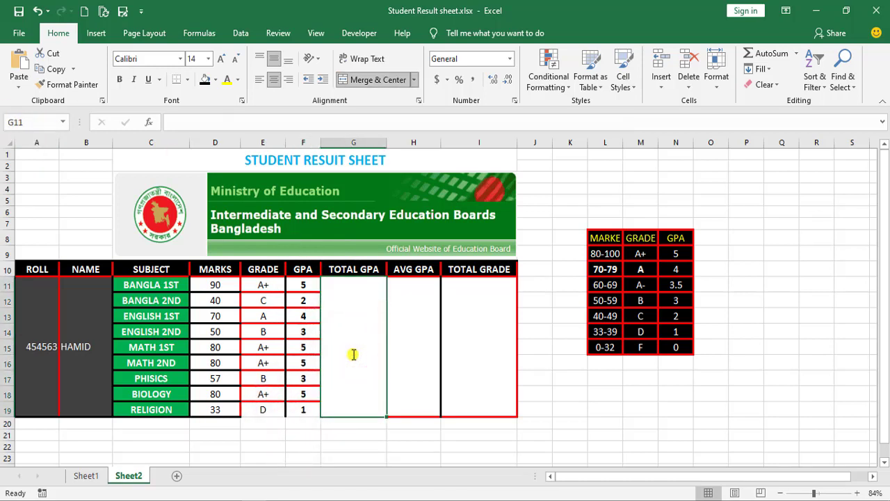
# Enter =F11+F12+F13+F14+F15+F16+F17+F18+F19 in G11 for a total GPA of 33
pyautogui.write('=')
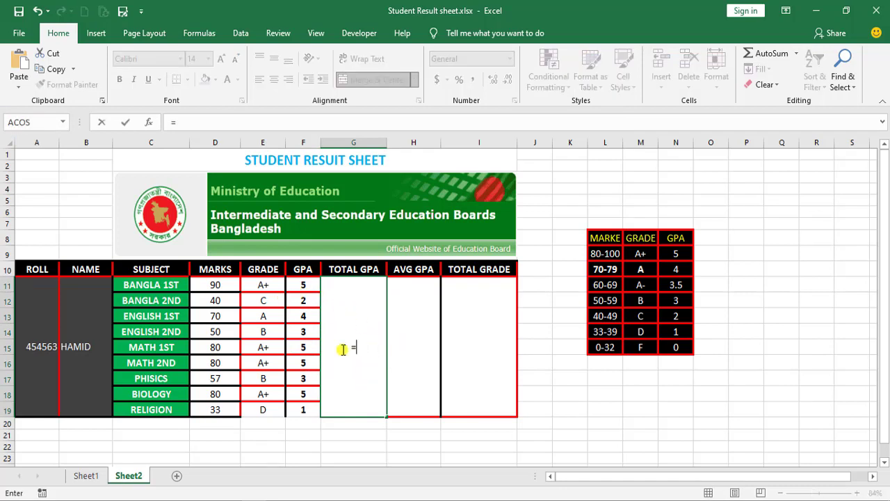
pyautogui.write('F11')
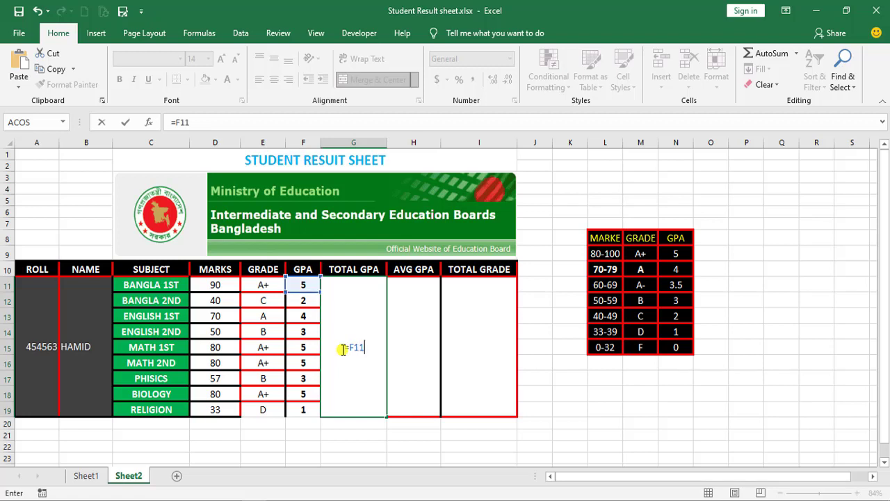
pyautogui.write('+F')
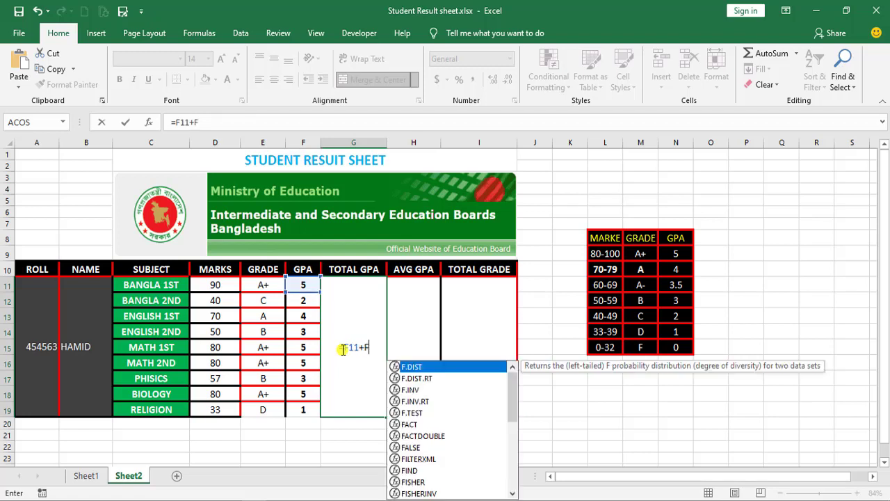
pyautogui.write('12')
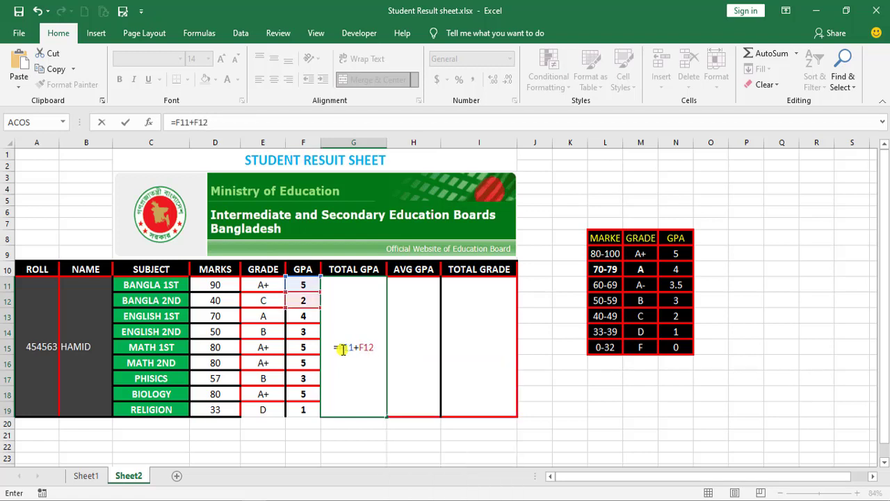
pyautogui.write('+F13')
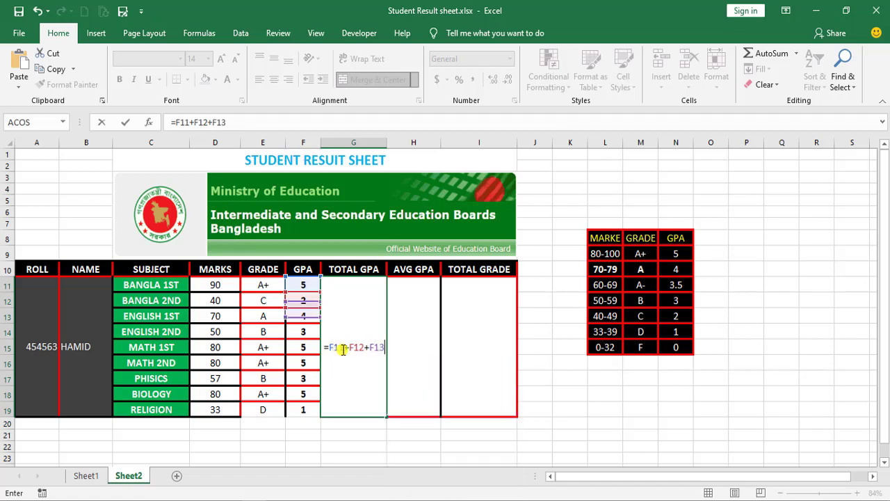
pyautogui.write('+')
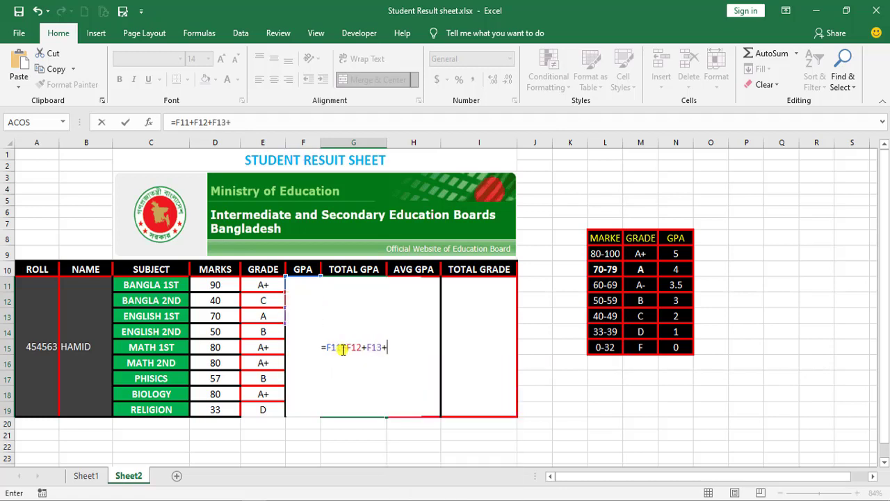
pyautogui.write('F14')
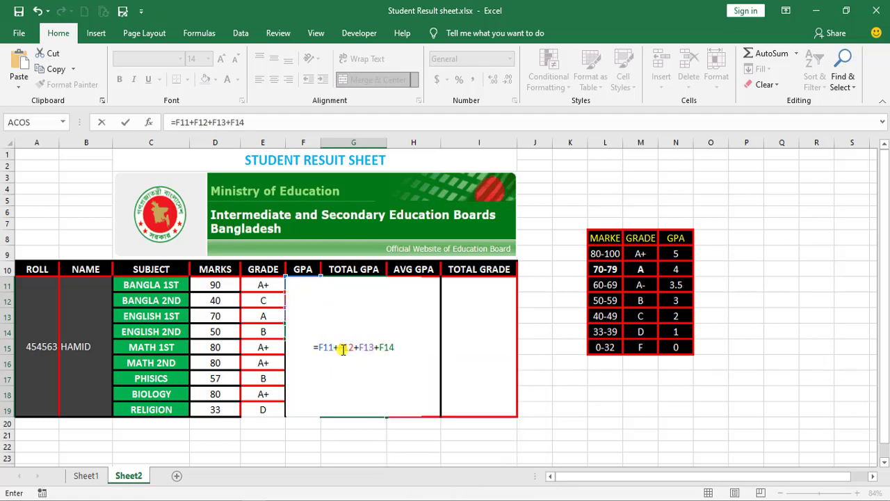
pyautogui.write('+')
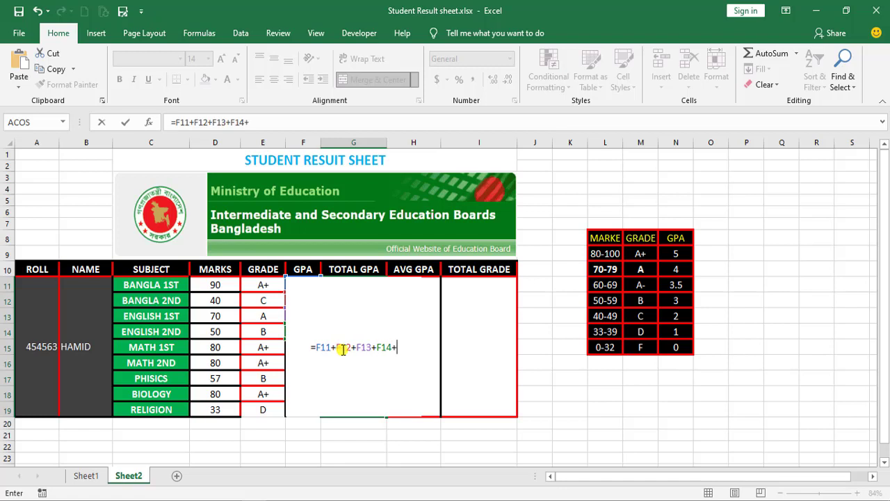
pyautogui.write('F15')
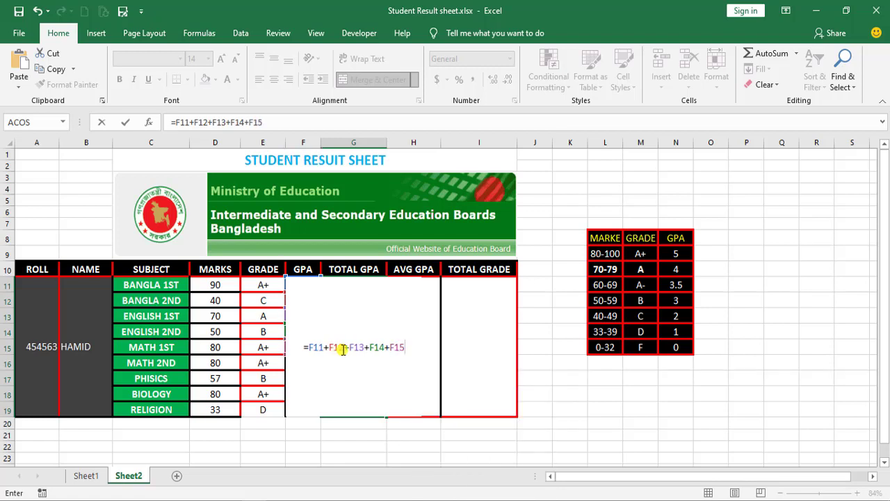
pyautogui.write('+F')
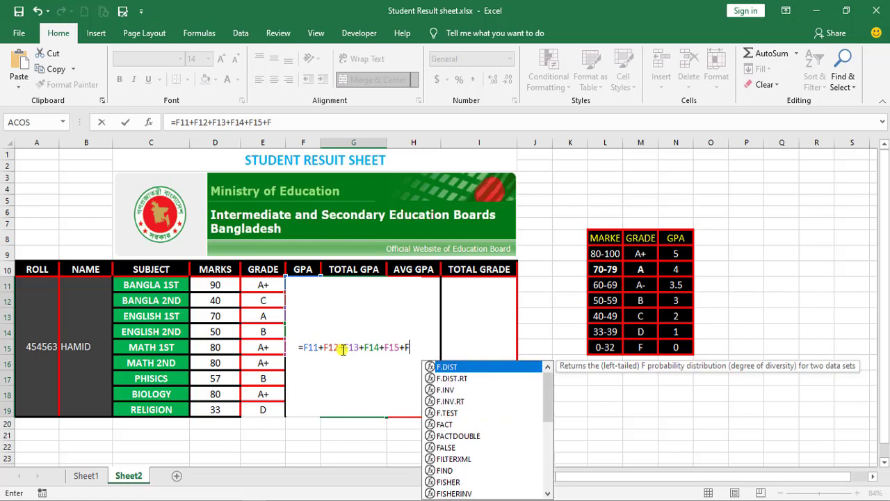
pyautogui.write('16')
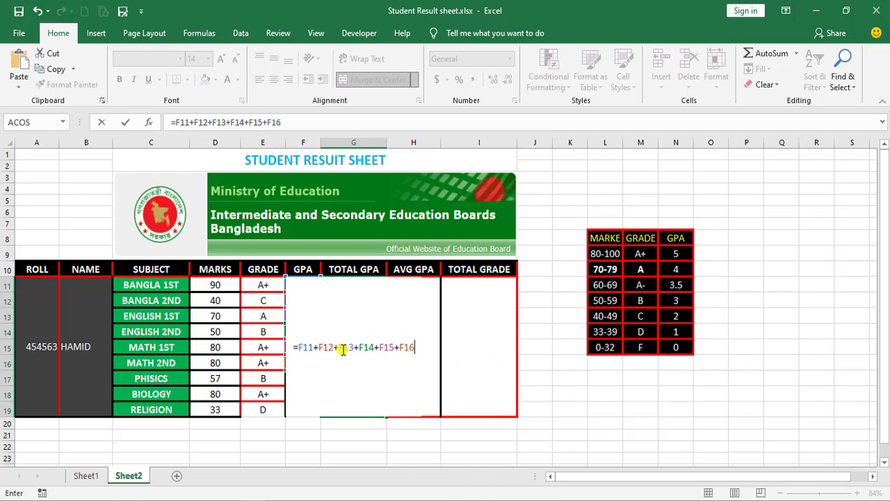
pyautogui.write('+')
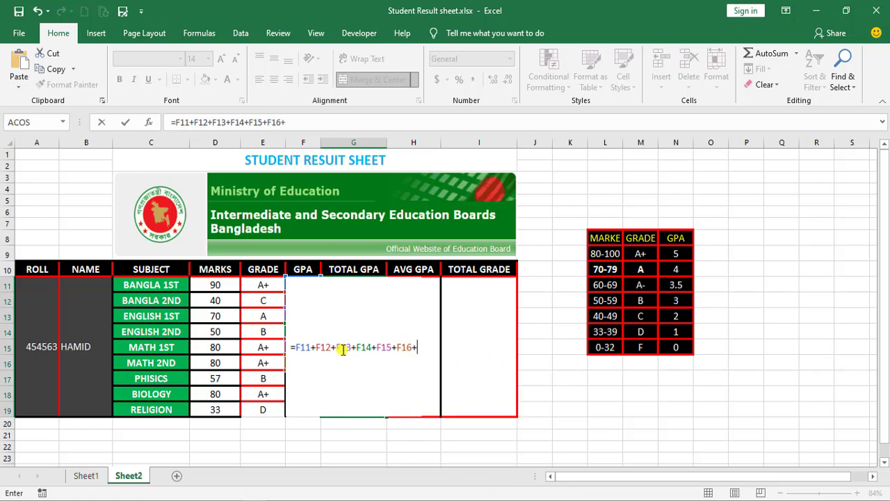
pyautogui.write('F17')
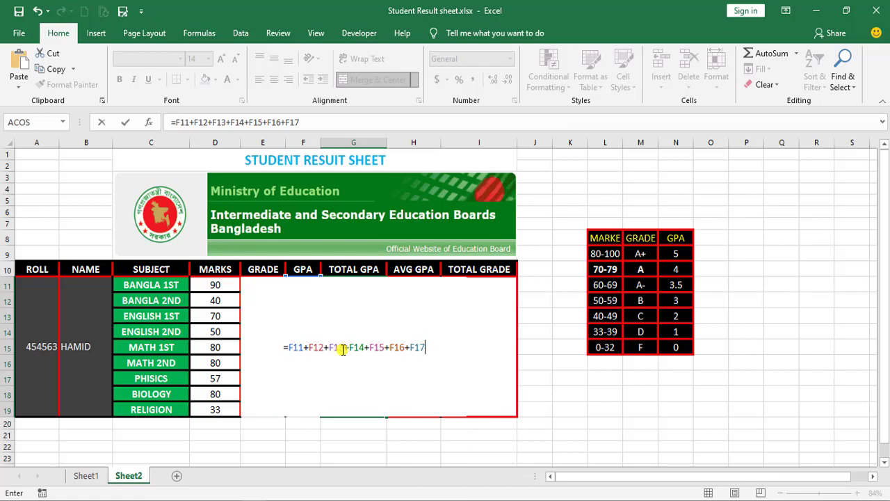
pyautogui.write('+F18')
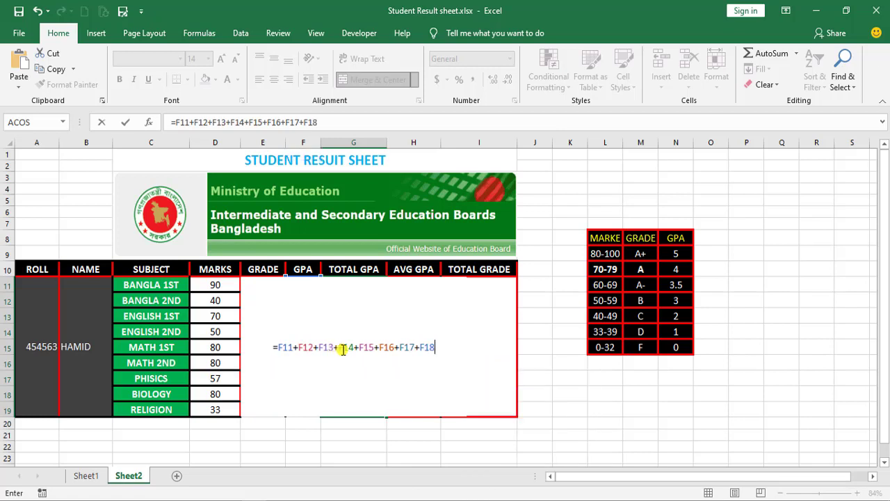
pyautogui.write('+')
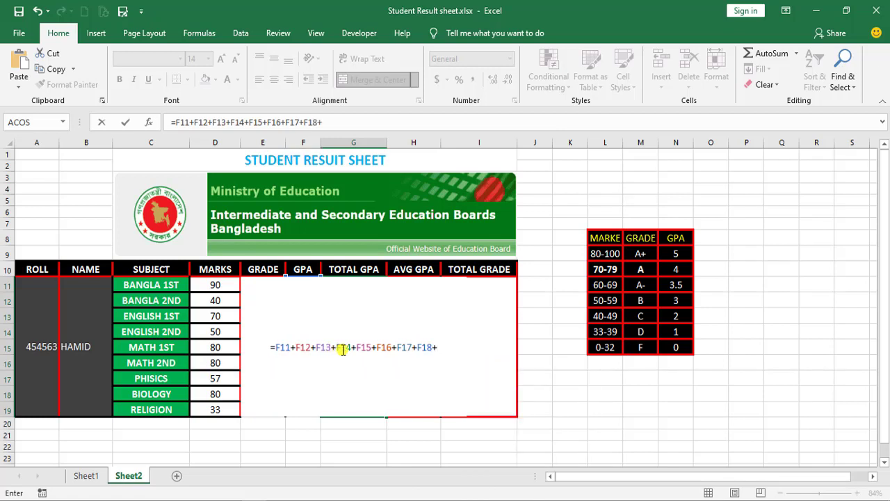
pyautogui.write('F19')
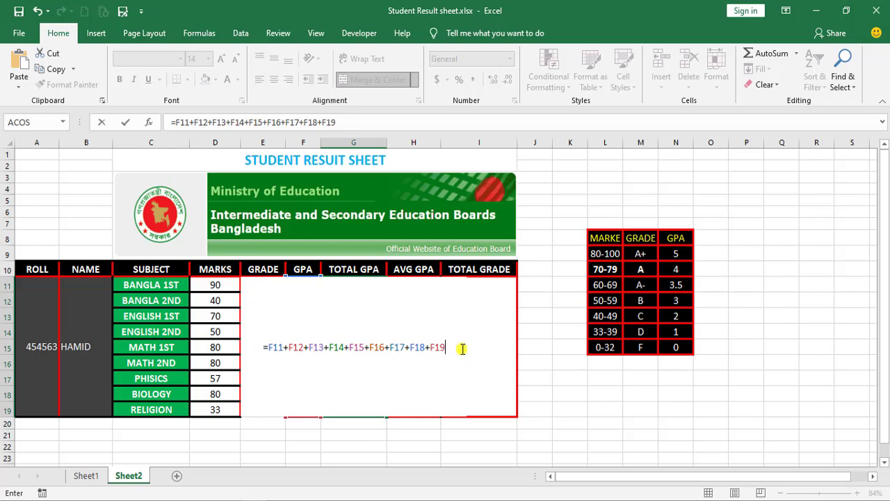
pyautogui.press('Return')
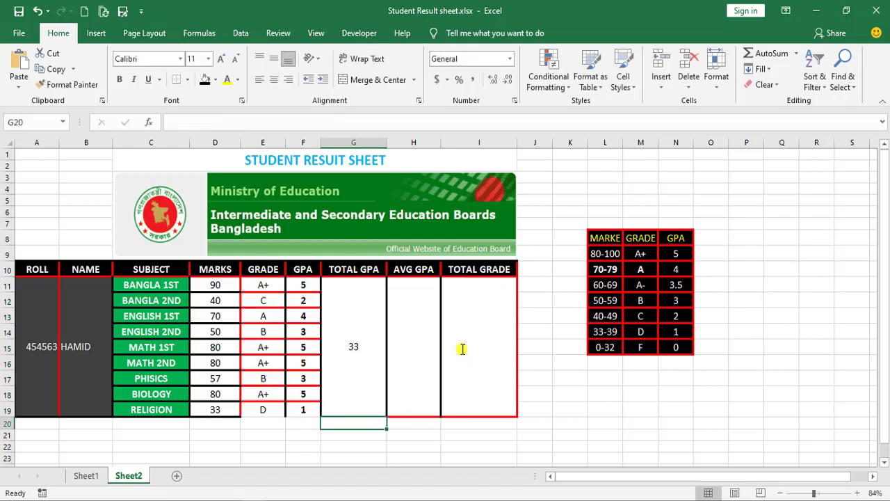
# Change the PHISICS mark in D17 to 90, giving A+ and GPA 5
pyautogui.click(353, 346)
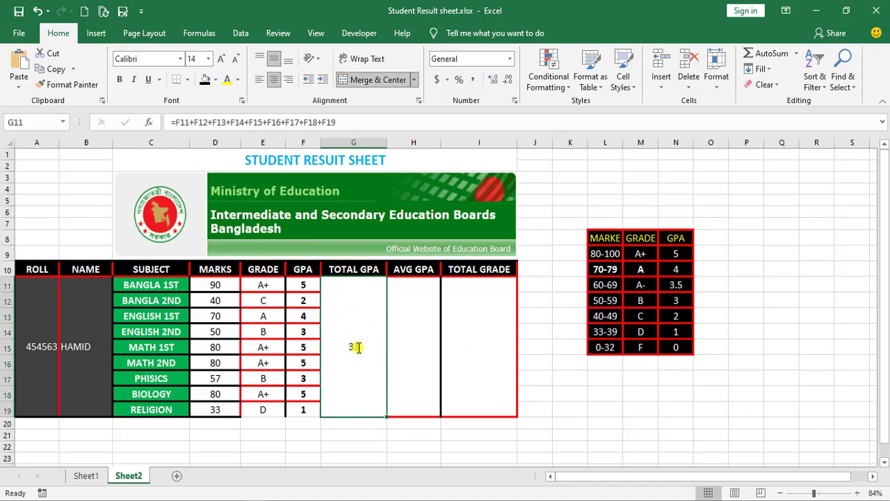
pyautogui.click(215, 347)
pyautogui.click(299, 352)
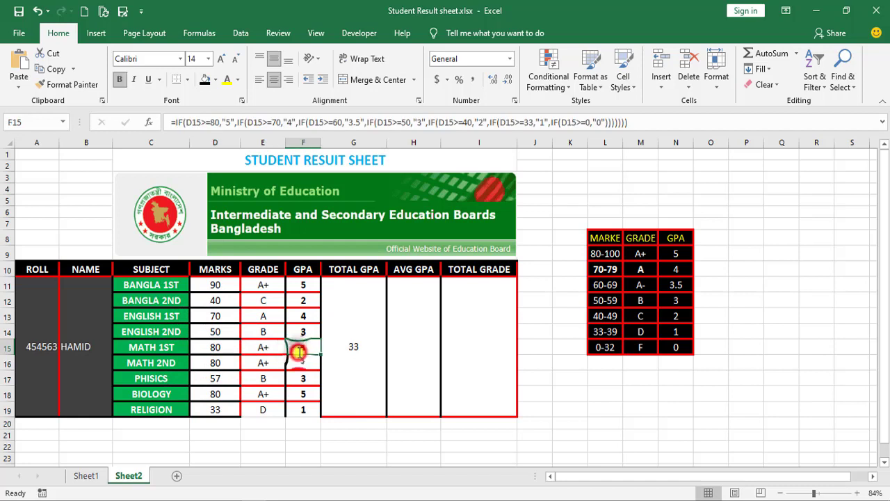
pyautogui.click(221, 350)
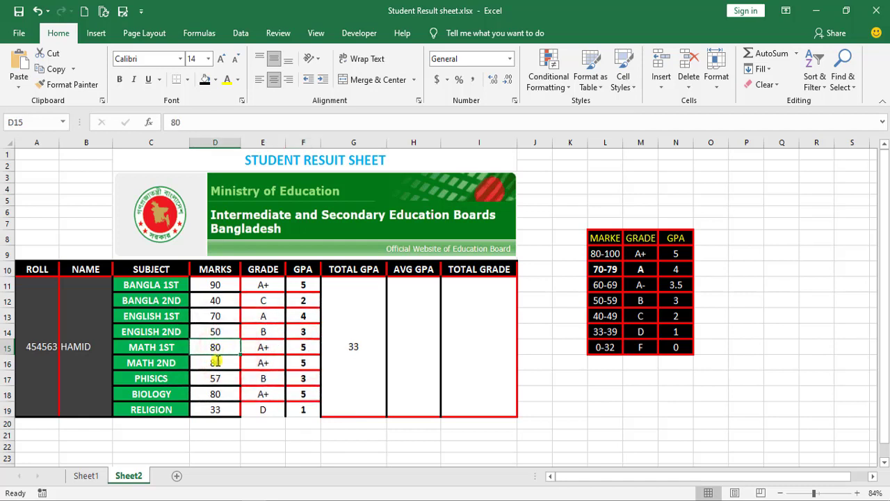
pyautogui.click(216, 379)
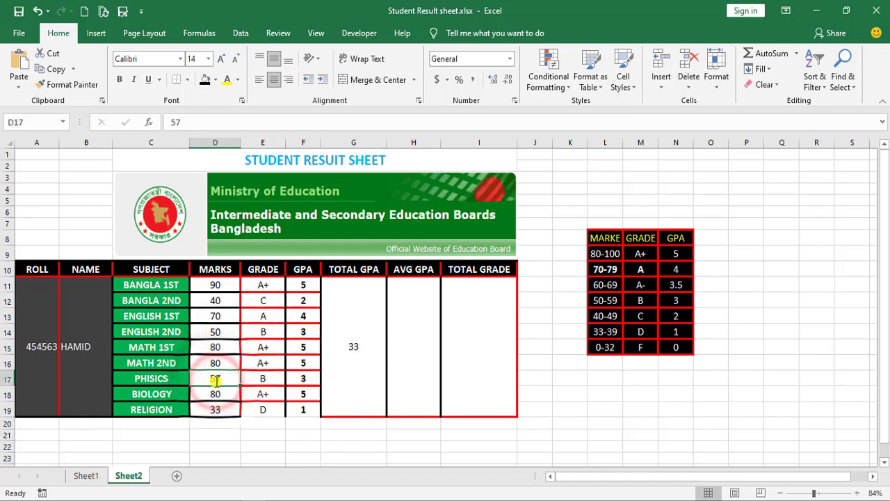
pyautogui.write('90')
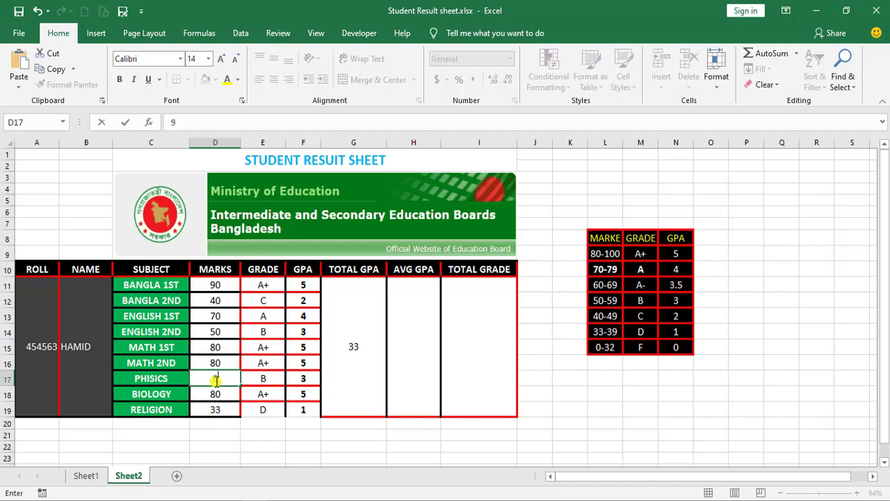
pyautogui.press('Return')
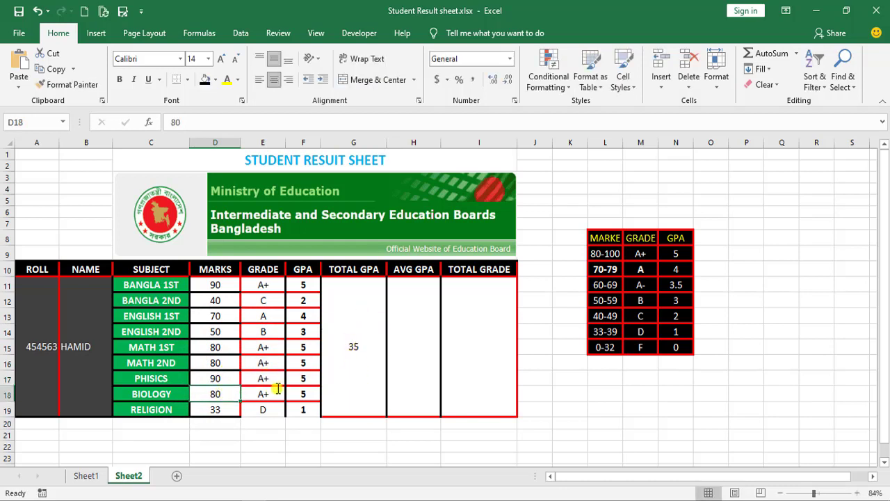
# Change the BIOLOGY mark in D18 to 50, giving B and GPA 3
pyautogui.click(302, 394)
pyautogui.click(219, 394)
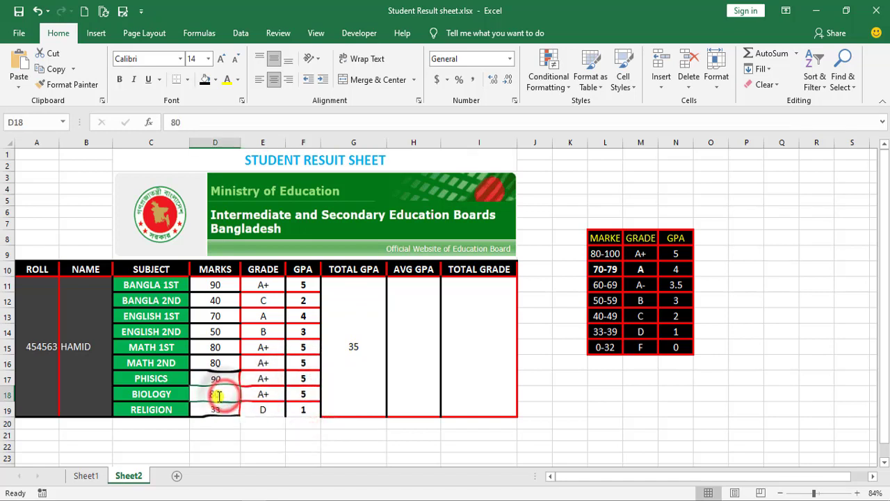
pyautogui.write('50')
pyautogui.press('Return')
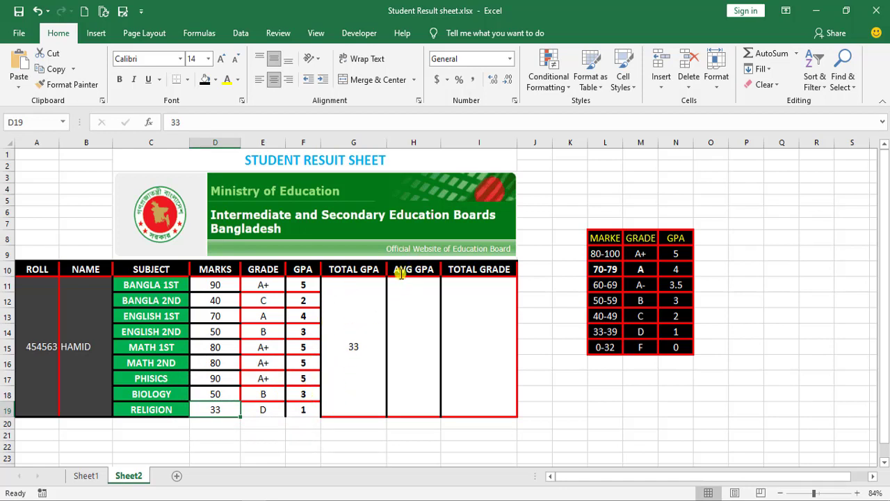
pyautogui.click(414, 341)
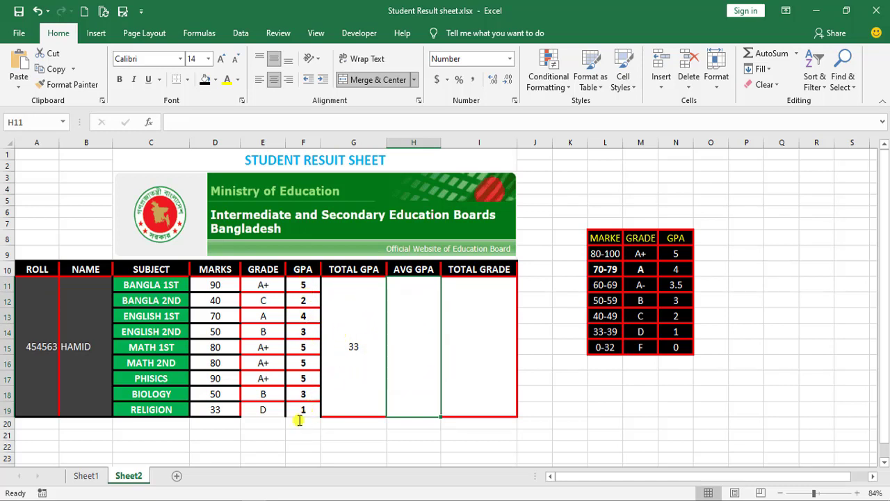
# Enter =G11/9 in the AVG GPA cell H11, showing 3.67
pyautogui.click(411, 332)
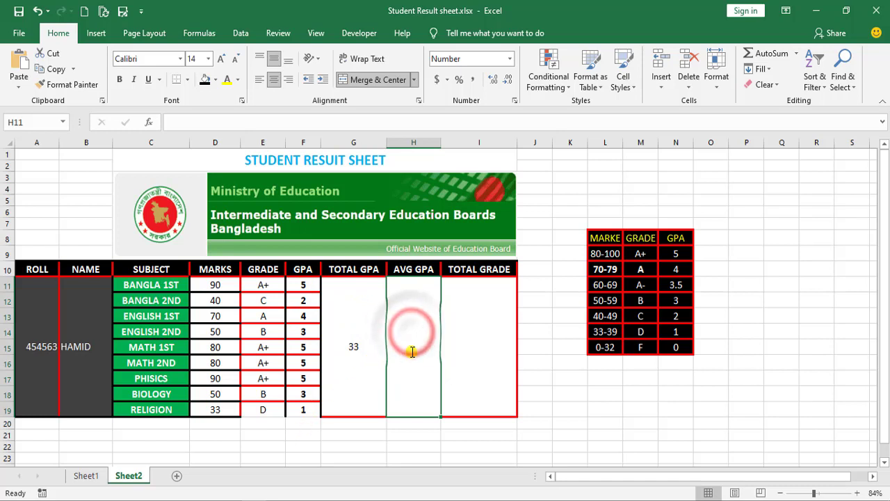
pyautogui.write('=')
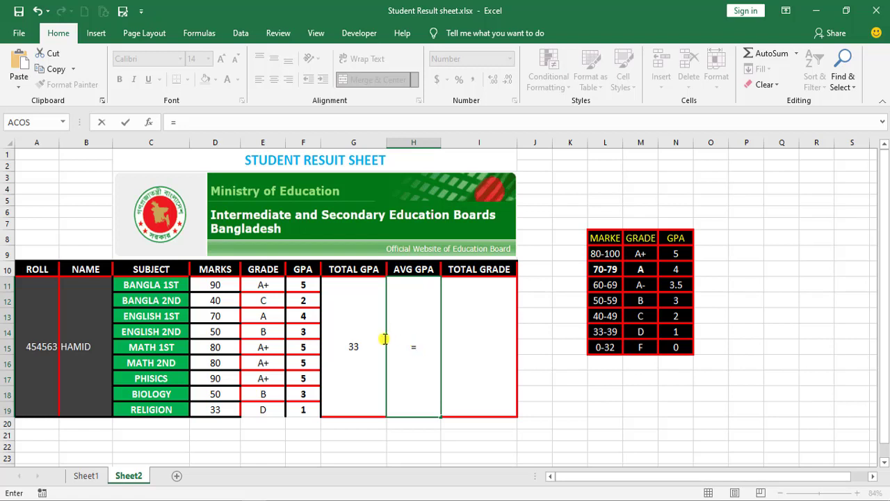
pyautogui.click(354, 350)
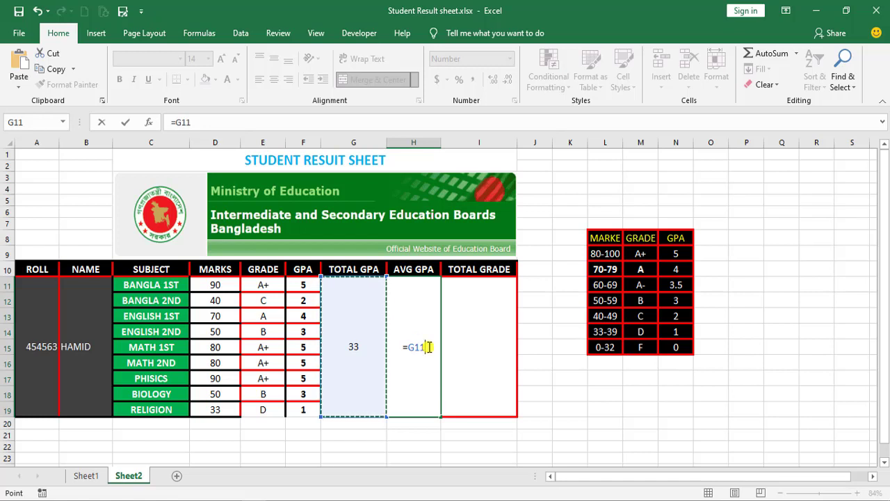
pyautogui.write('/')
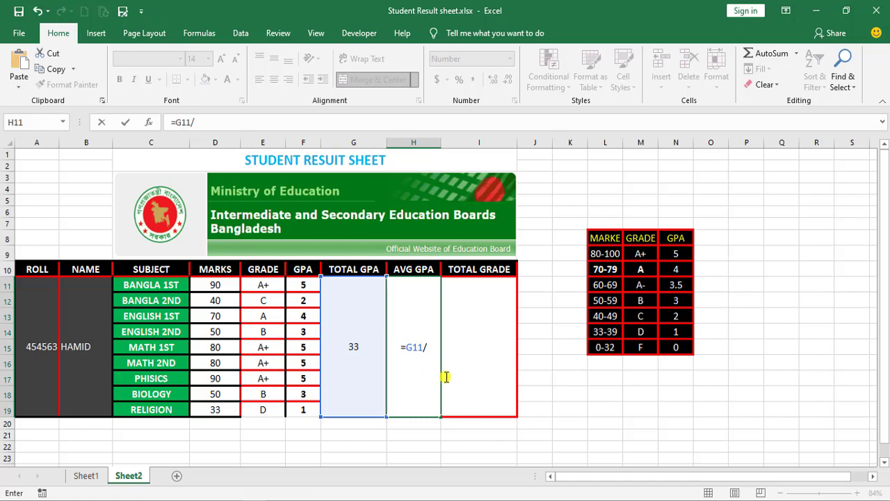
pyautogui.write('9')
pyautogui.press('Return')
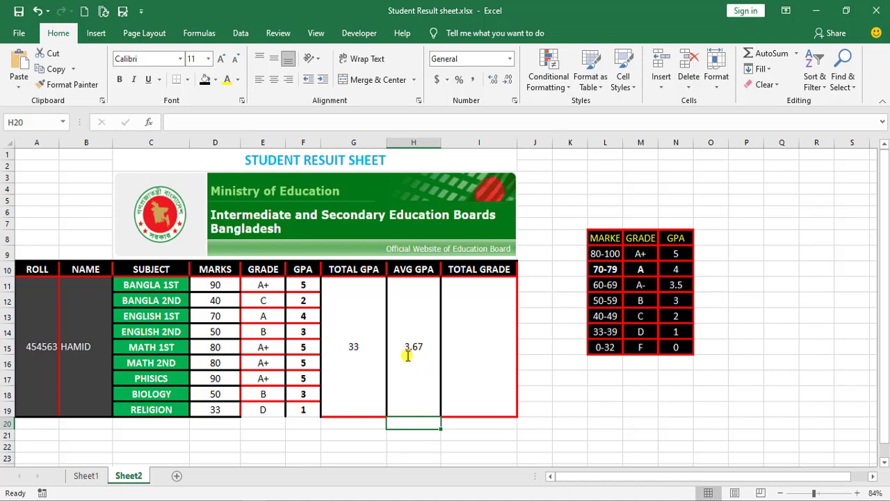
pyautogui.click(482, 329)
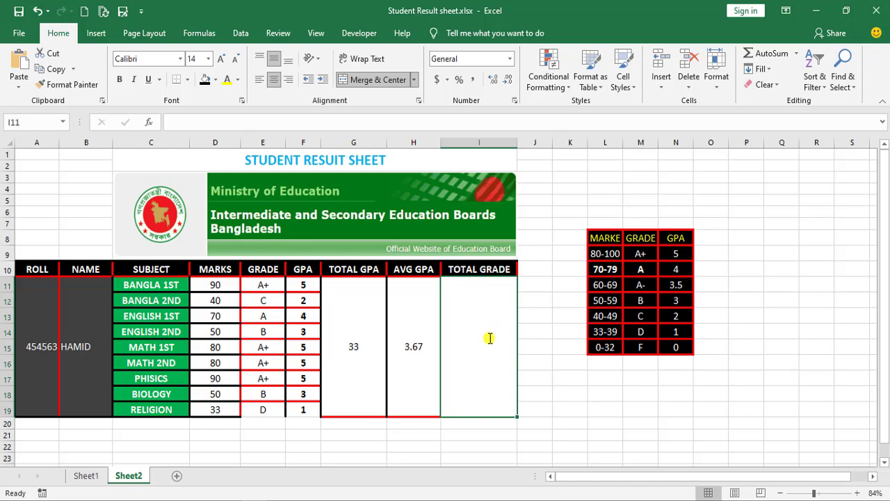
pyautogui.click(487, 353)
pyautogui.click(477, 337)
pyautogui.click(461, 272)
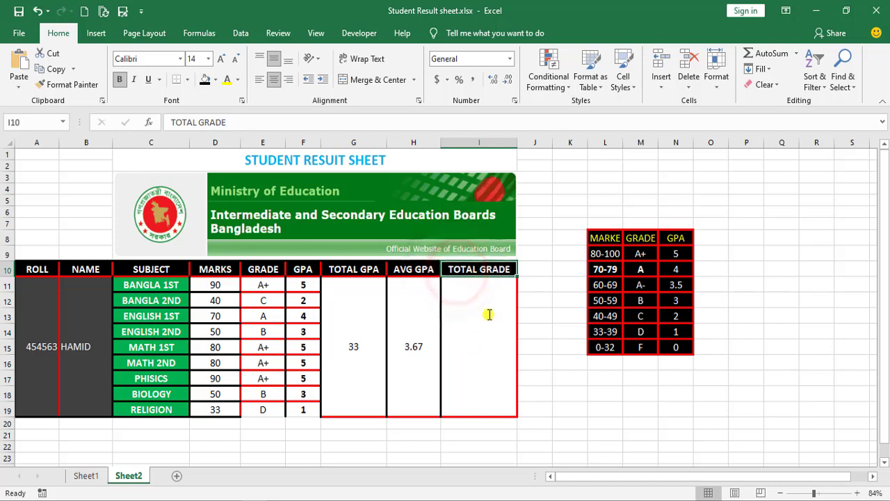
pyautogui.click(479, 349)
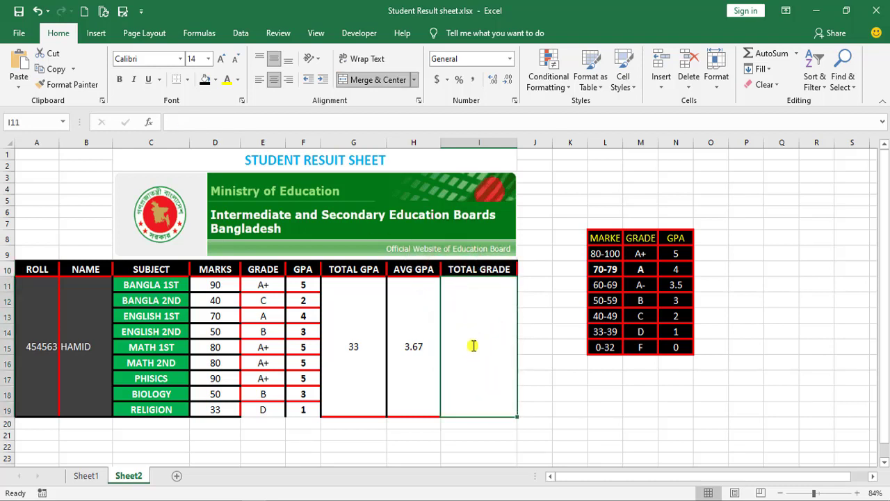
# Start I11's formula as =if(or(D11, using the Bangla 1st mark as the first condition
pyautogui.write('=')
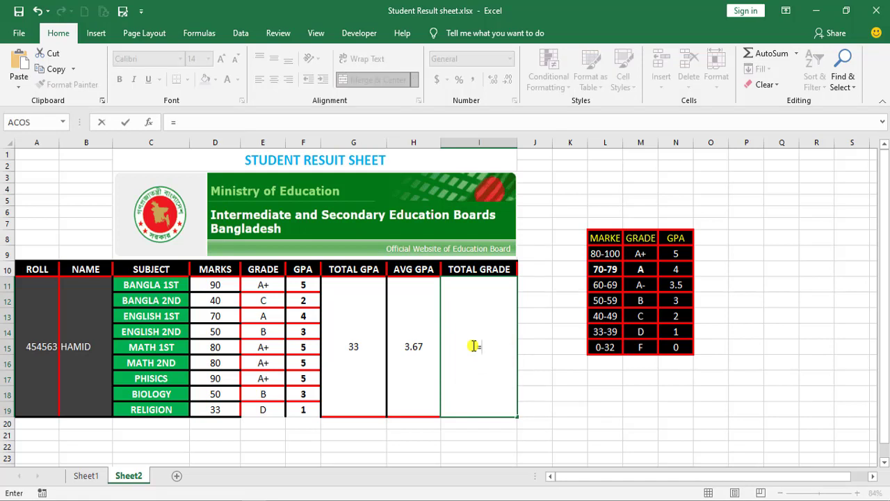
pyautogui.write('if')
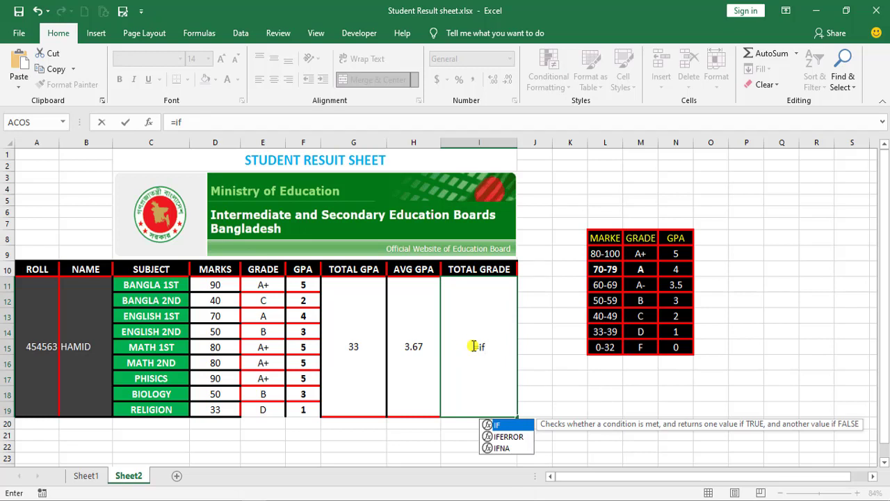
pyautogui.write('(')
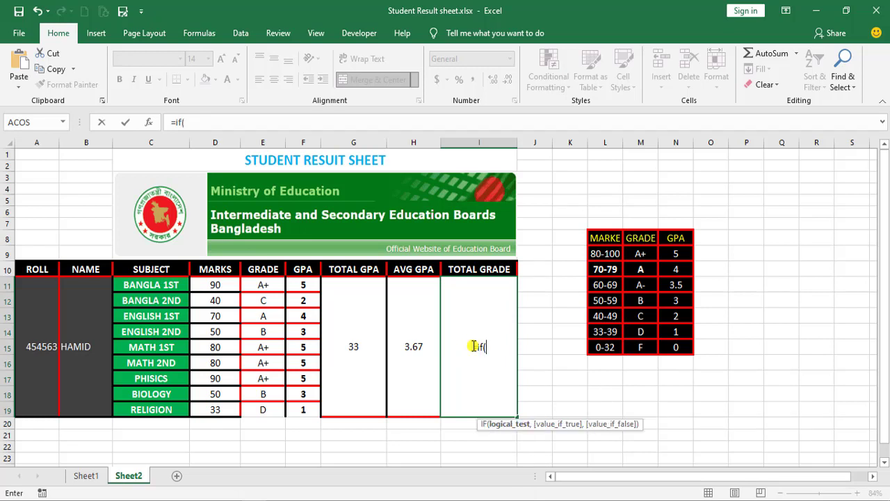
pyautogui.write('or')
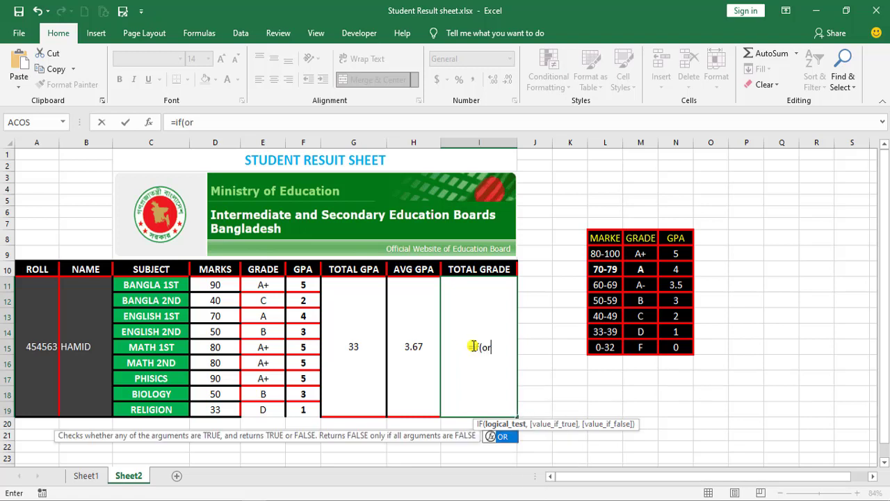
pyautogui.write('(')
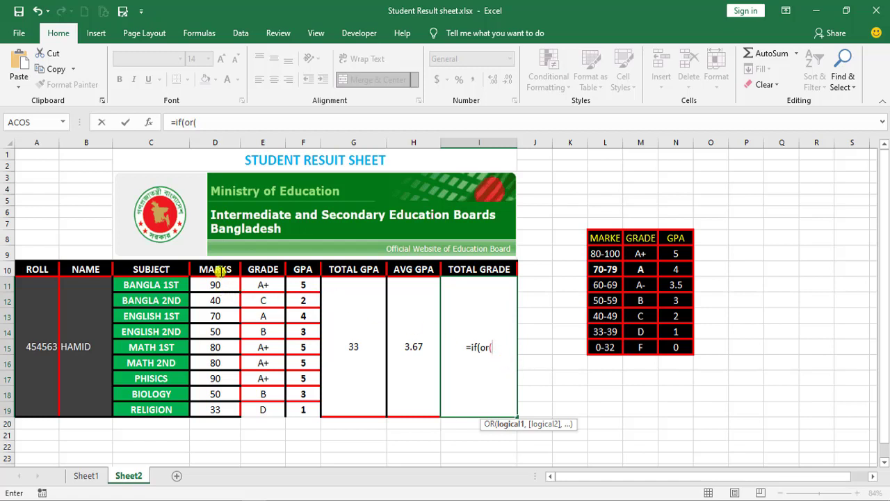
pyautogui.click(219, 287)
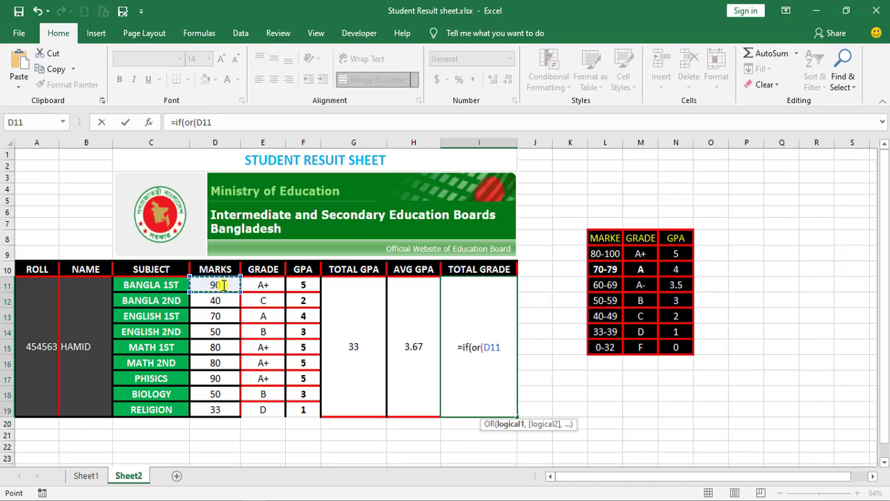
pyautogui.click(236, 121)
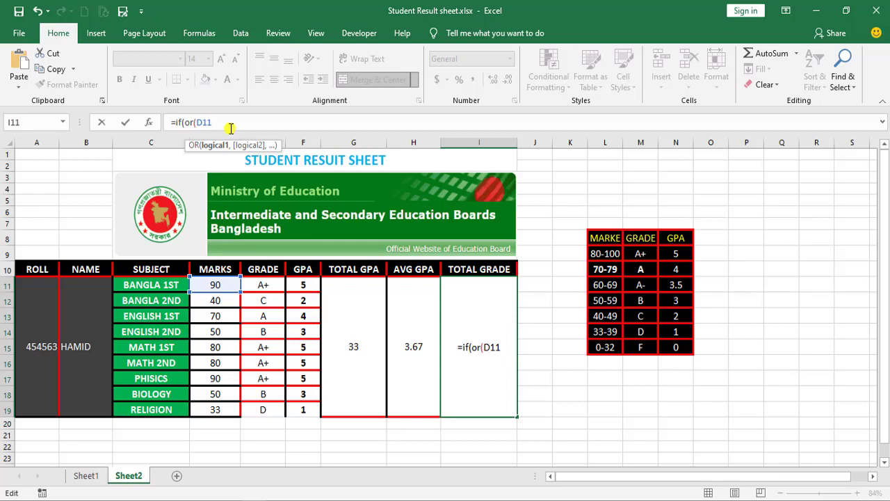
# Extend the OR test in I11 with D11<33, D12<33, D13<33, D14<33 and D15<33 conditions
pyautogui.write('<')
pyautogui.write('33')
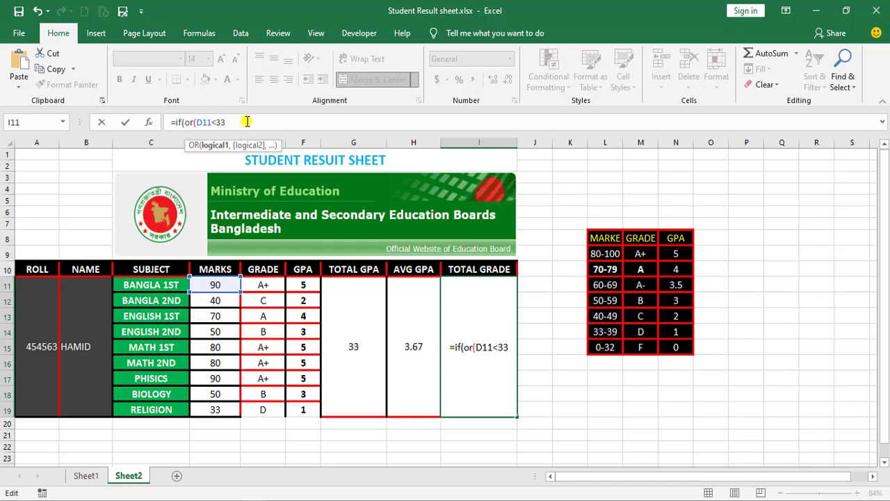
pyautogui.write(',')
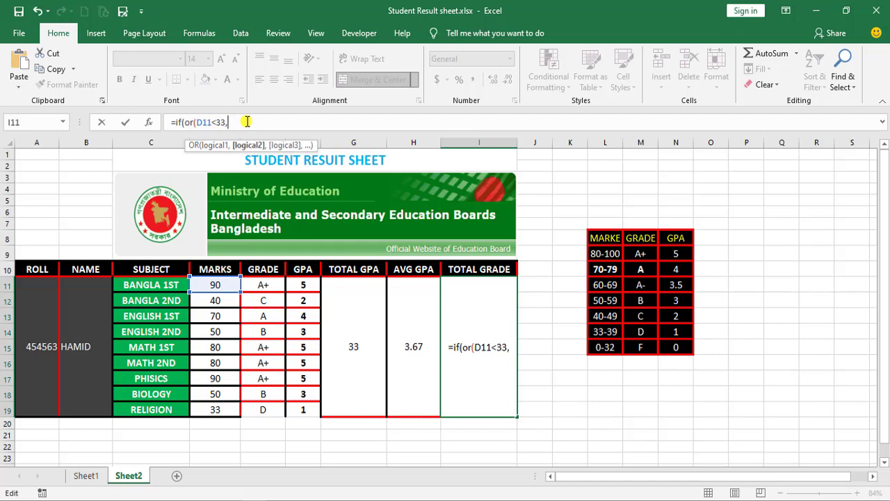
pyautogui.click(217, 299)
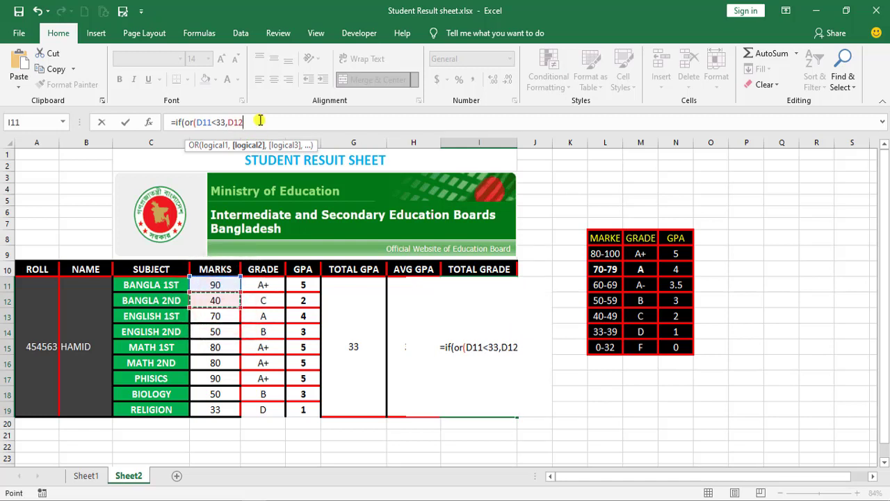
pyautogui.write('<33,')
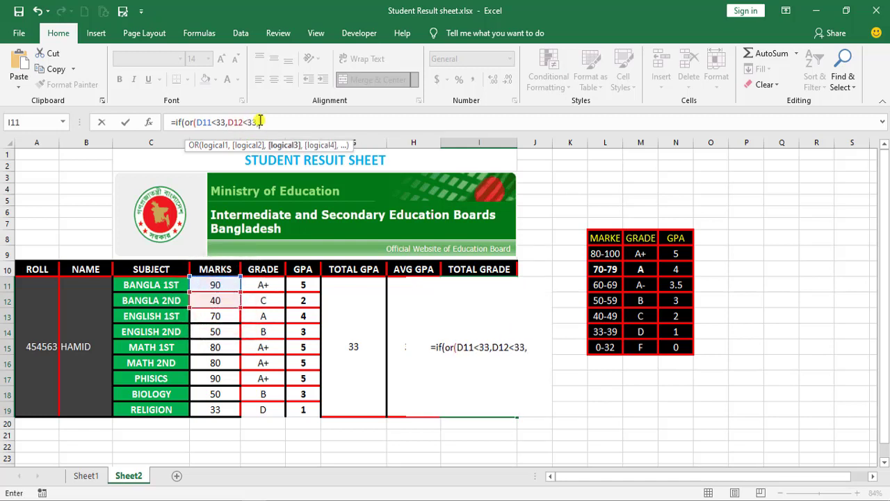
pyautogui.click(215, 315)
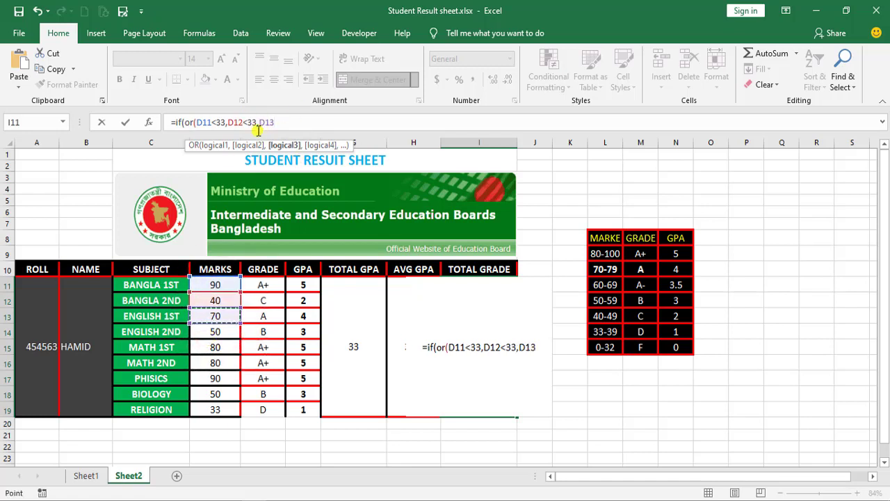
pyautogui.write('<')
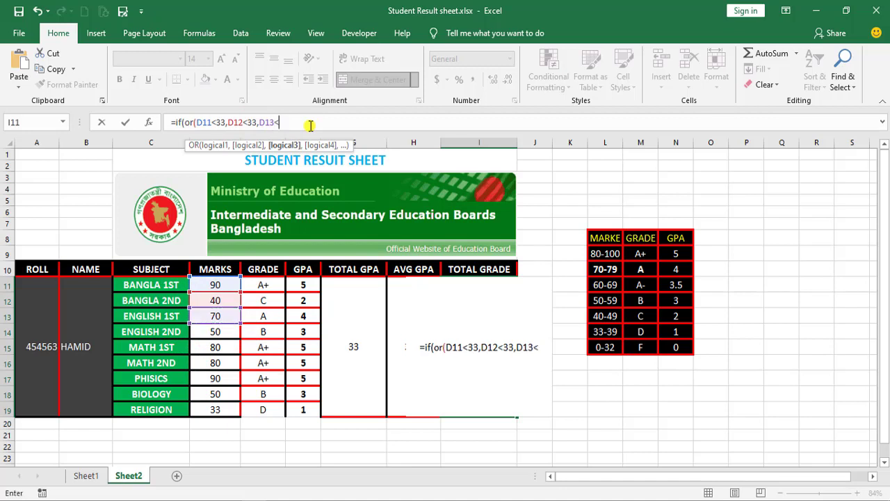
pyautogui.write('33')
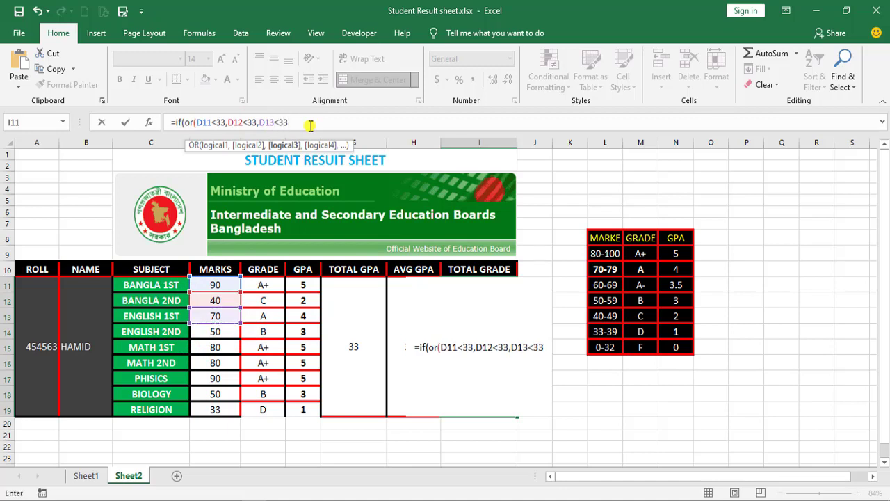
pyautogui.write(',')
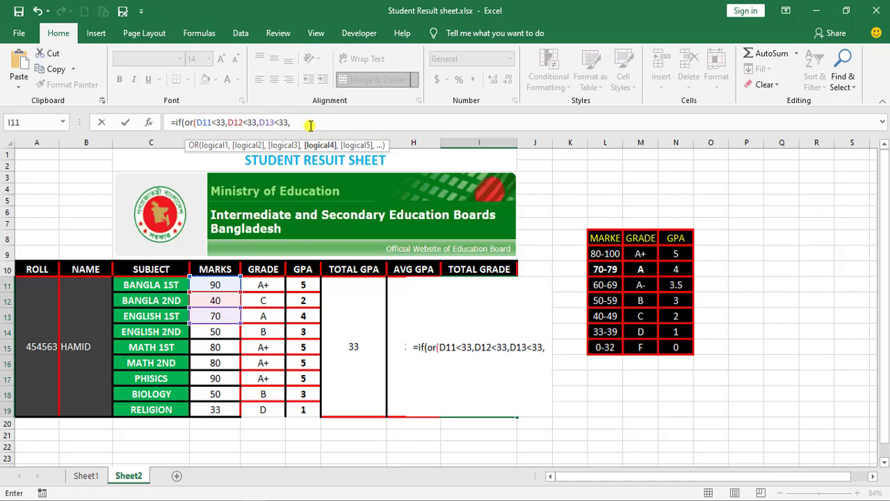
pyautogui.click(221, 333)
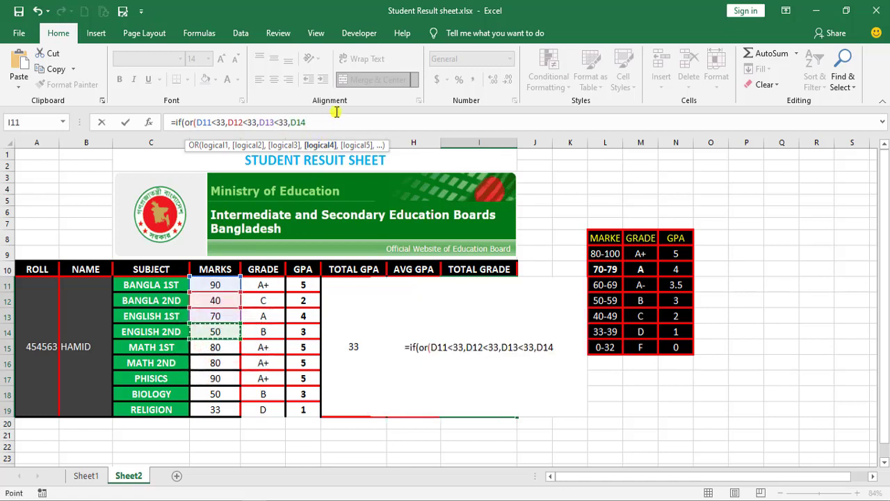
pyautogui.write('<')
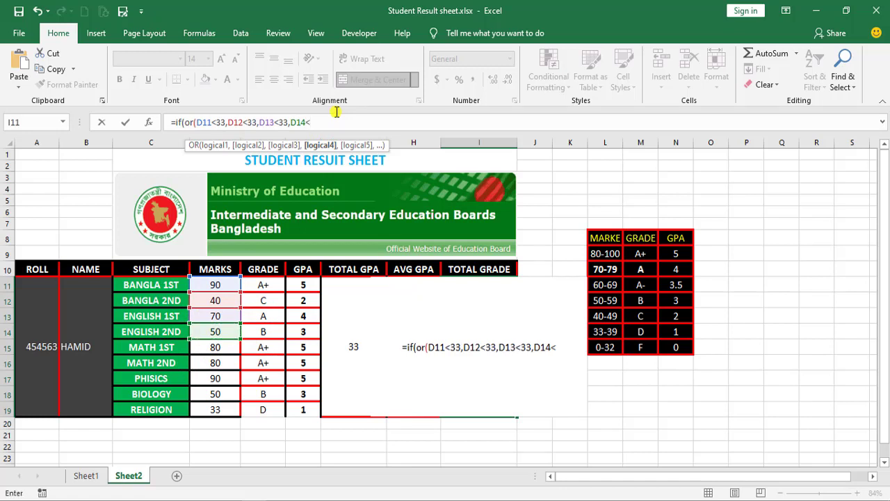
pyautogui.write('33,')
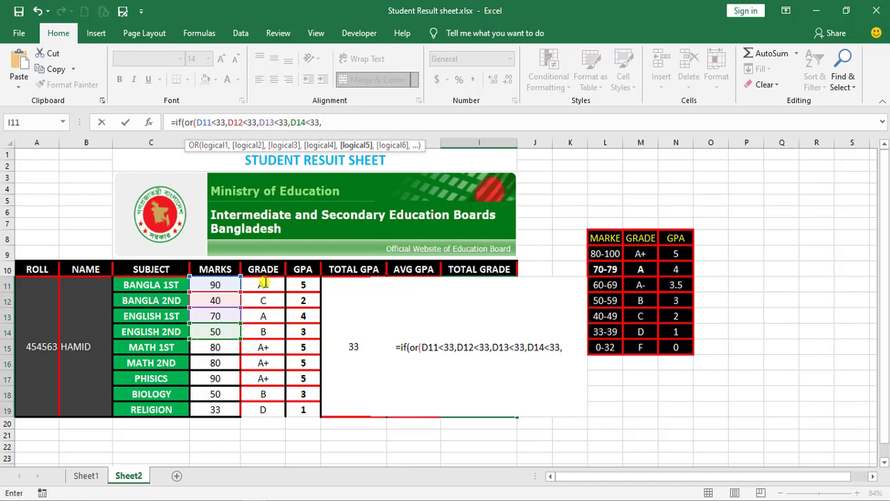
pyautogui.click(217, 347)
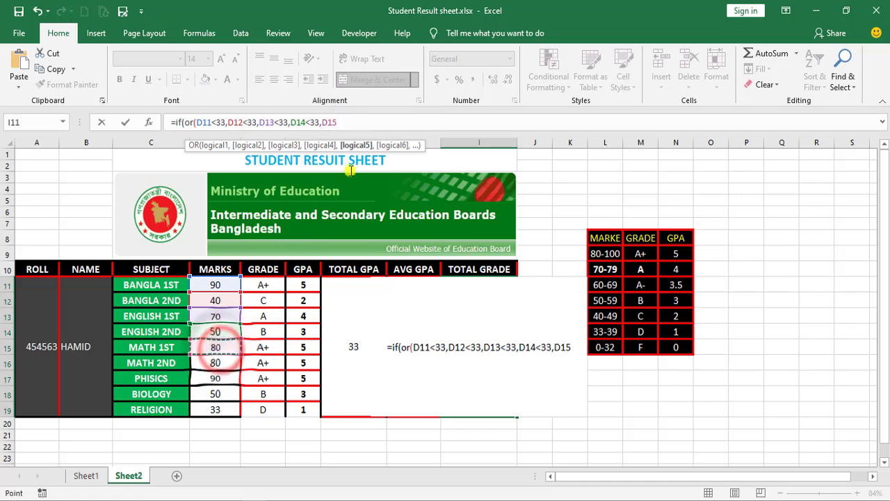
pyautogui.write('<')
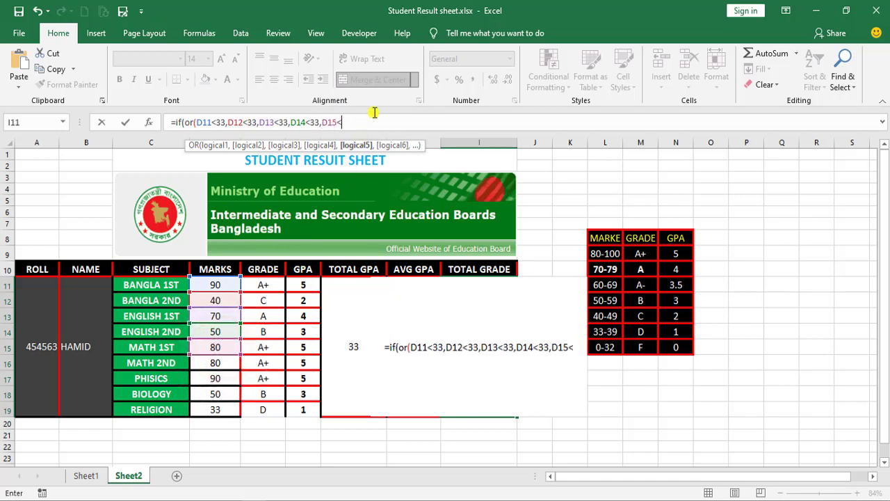
pyautogui.write('33,')
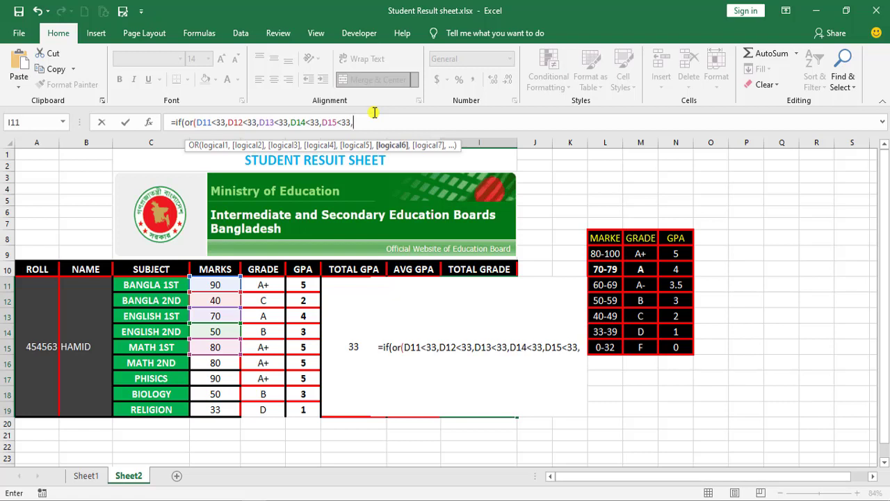
# Add D16<33 and D17<33 to the OR test, removing a mistaken extra less-than sign
pyautogui.click(216, 362)
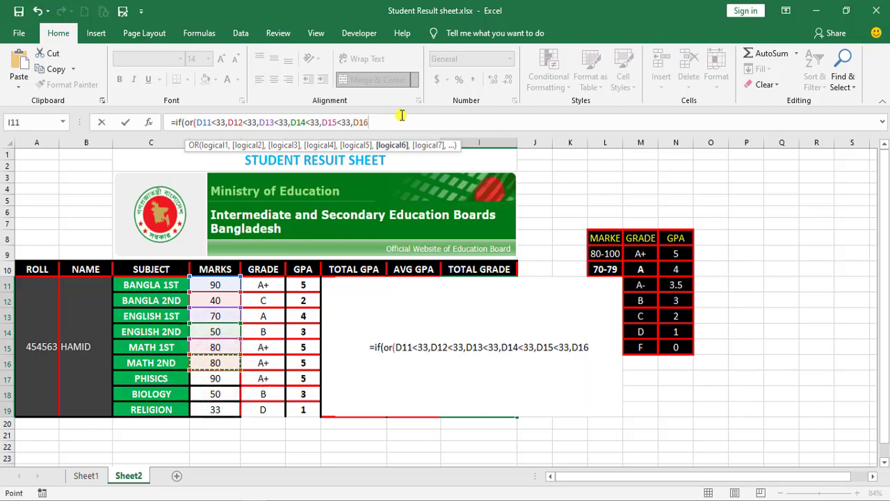
pyautogui.write('<33<')
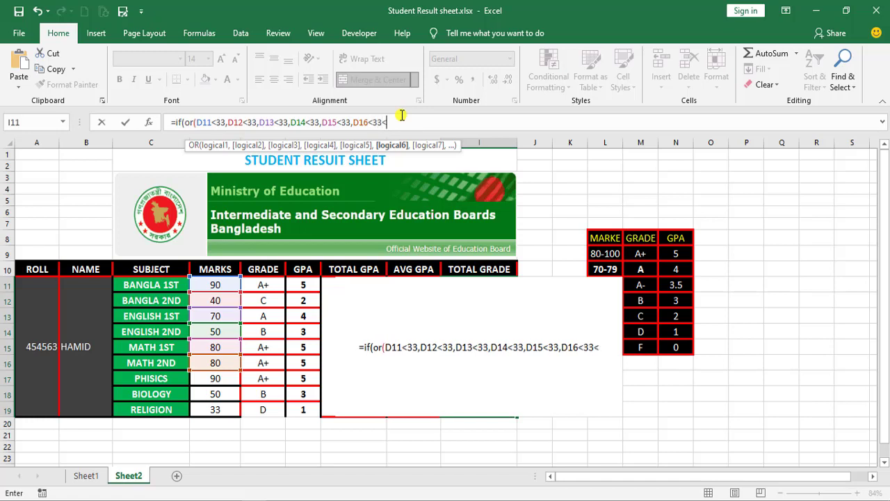
pyautogui.press('BackSpace')
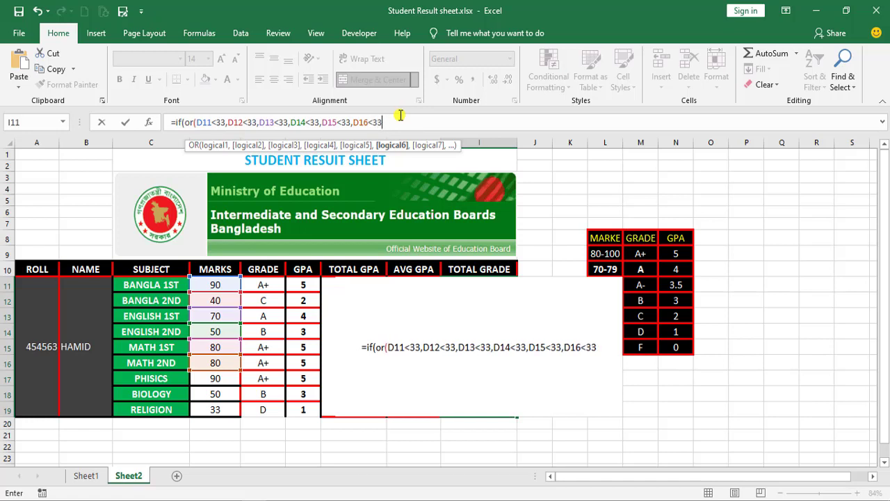
pyautogui.write(',')
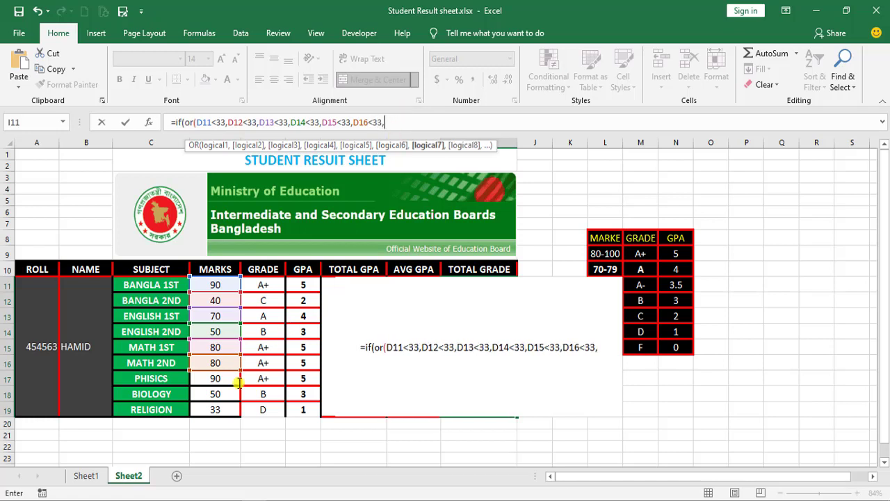
pyautogui.click(218, 379)
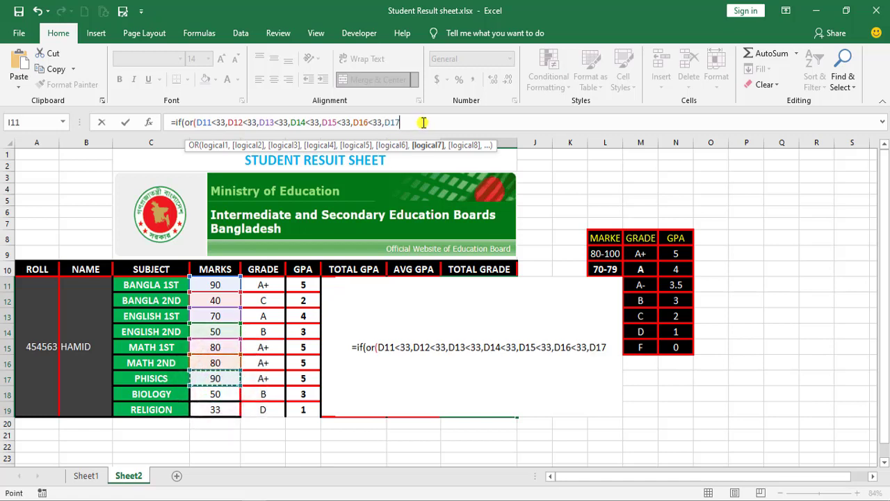
pyautogui.write('<33')
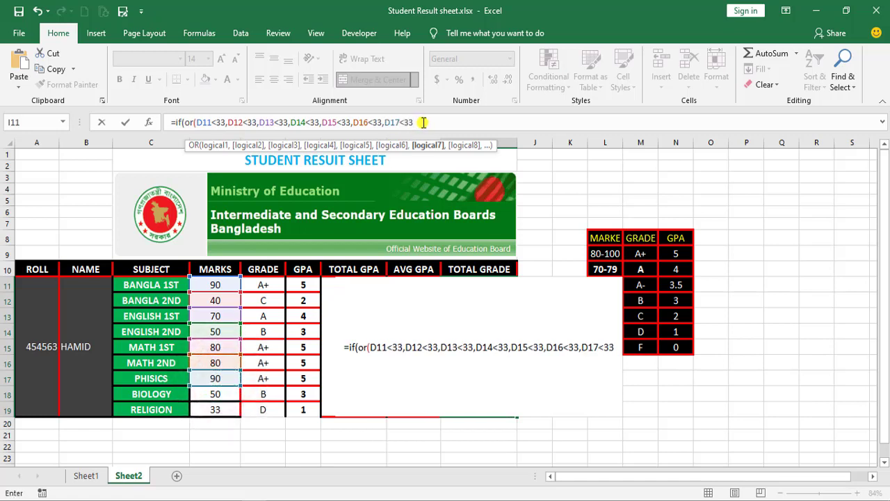
pyautogui.write(',')
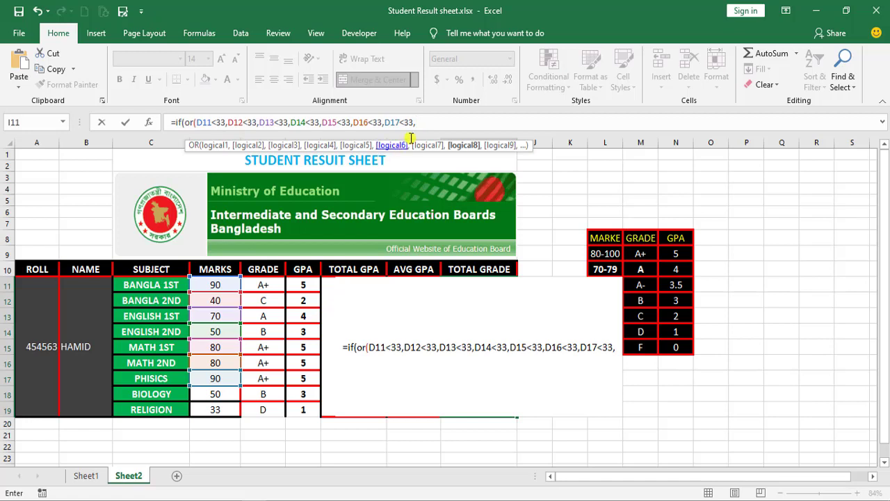
# Add D18<33 and D19<33, then close the OR condition with '),'
pyautogui.click(217, 394)
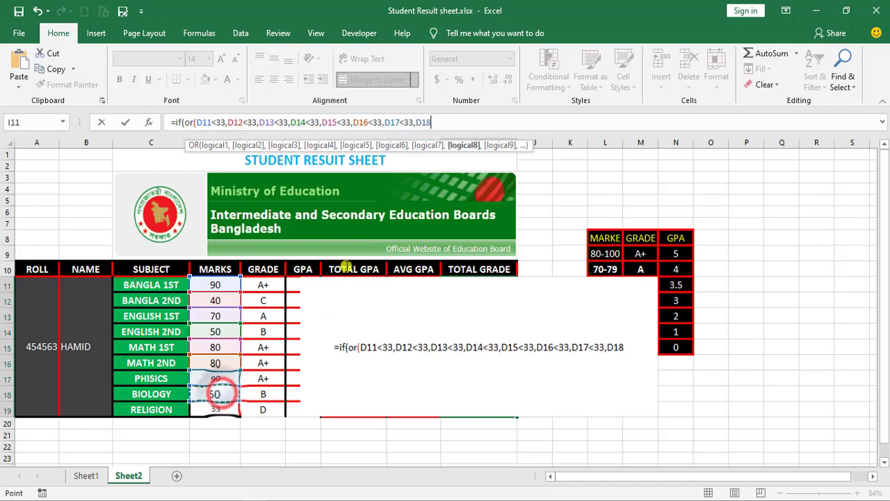
pyautogui.write('<')
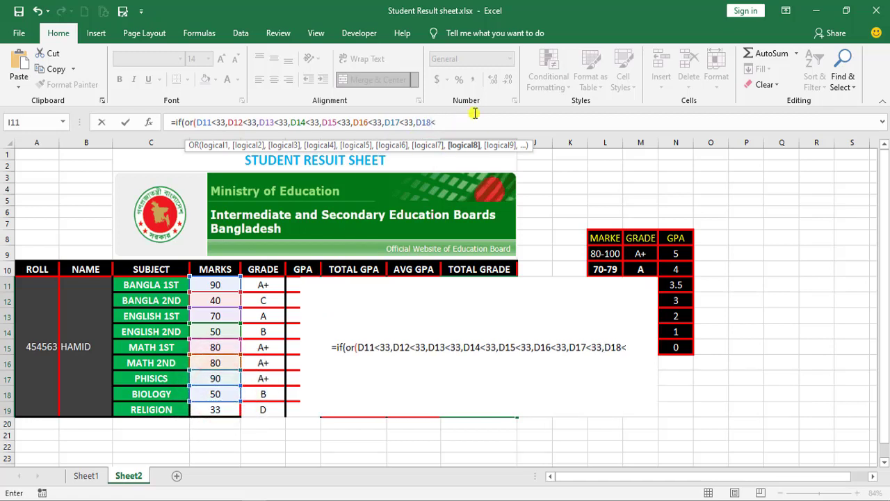
pyautogui.write('3')
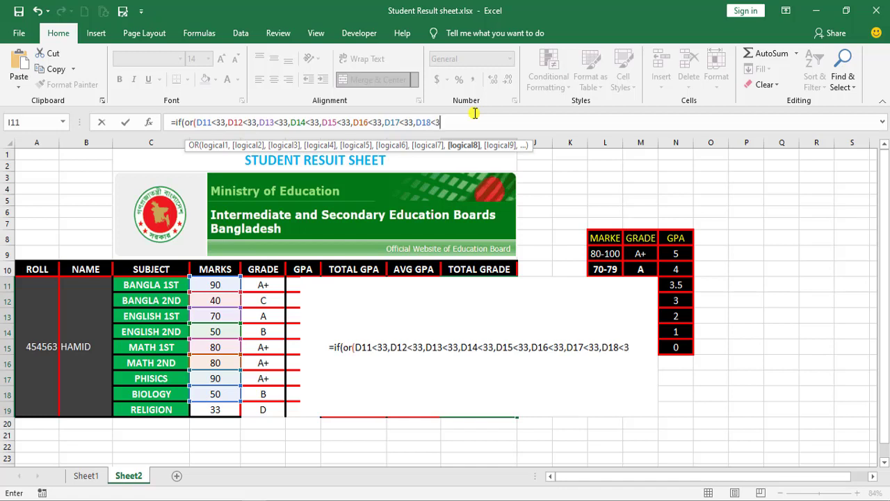
pyautogui.write('3,')
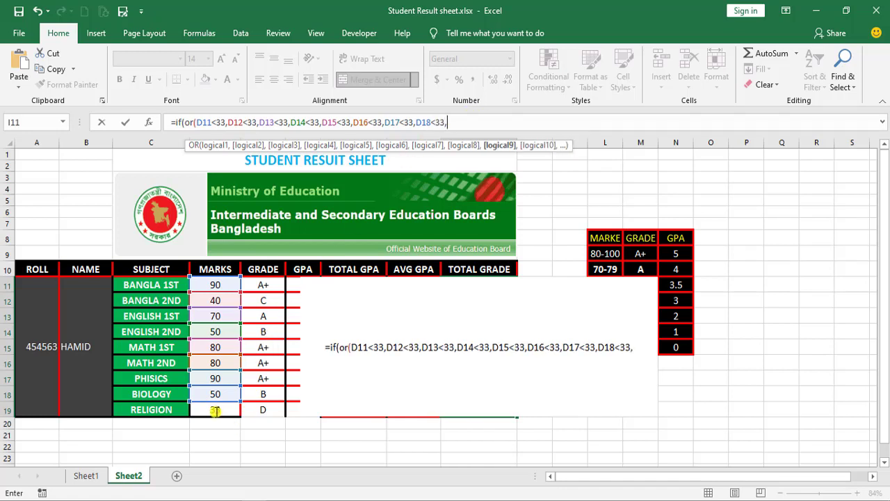
pyautogui.click(215, 411)
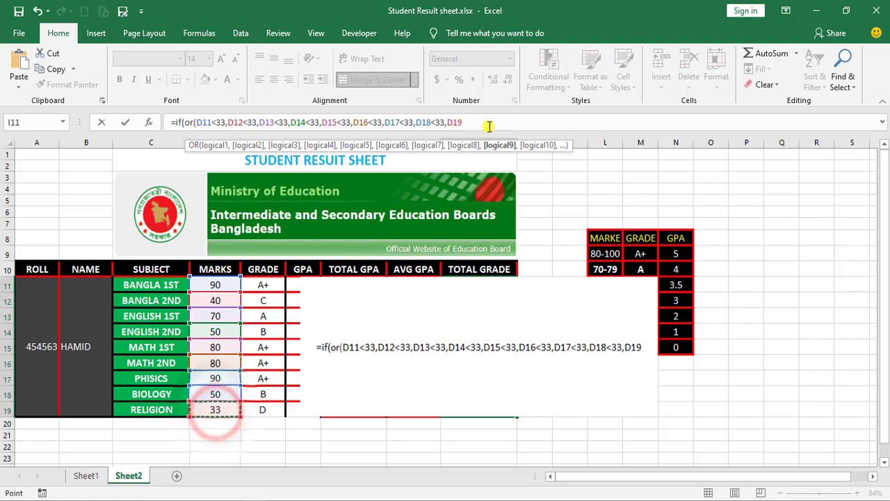
pyautogui.write('<')
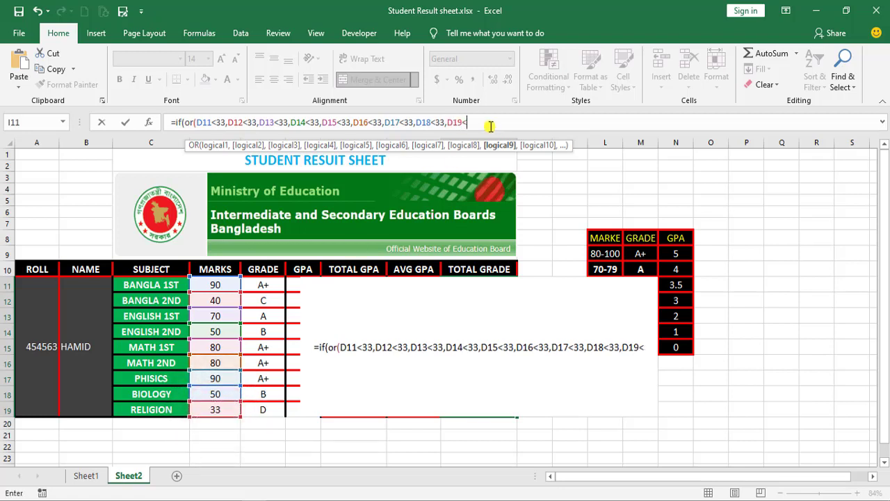
pyautogui.write('33')
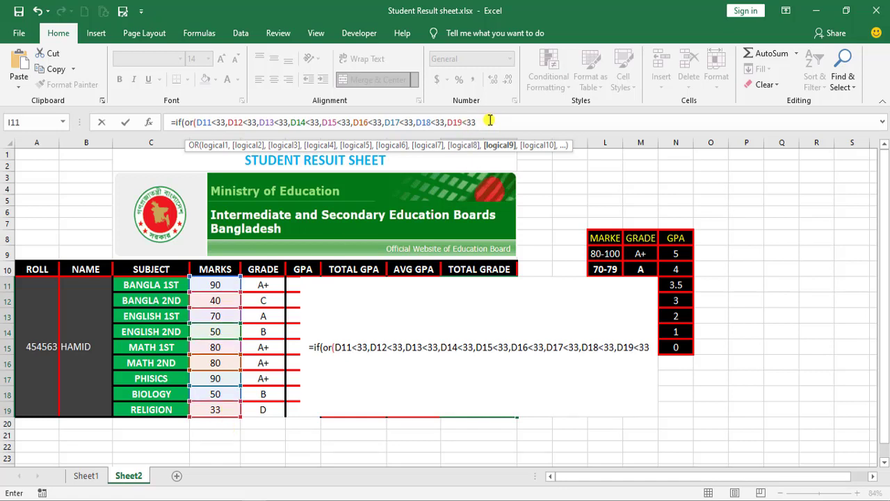
pyautogui.write(')')
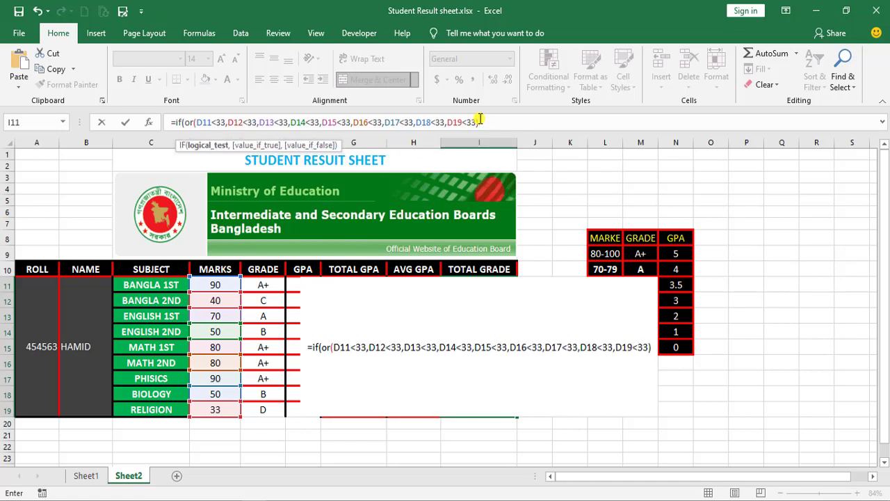
pyautogui.write(',"f",if(')
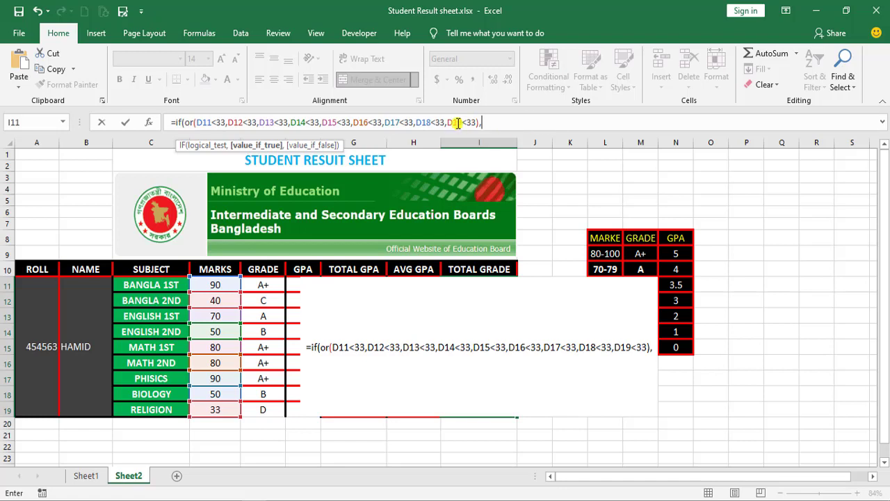
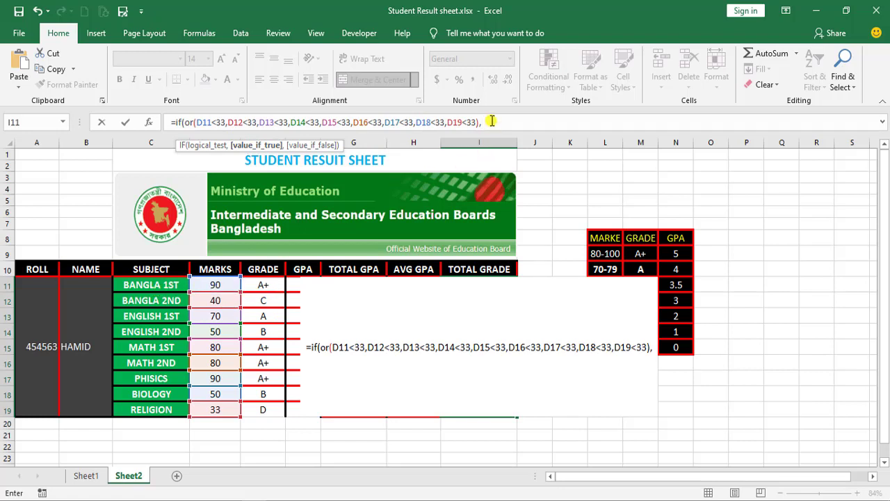
# Finish typing the "f" result and a nested if(, then cut the whole formula out of I11
pyautogui.write('"f')
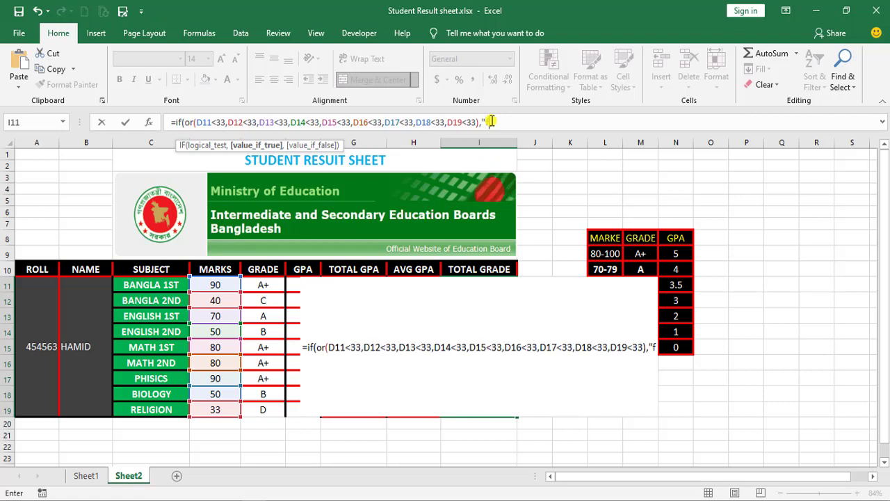
pyautogui.write('"')
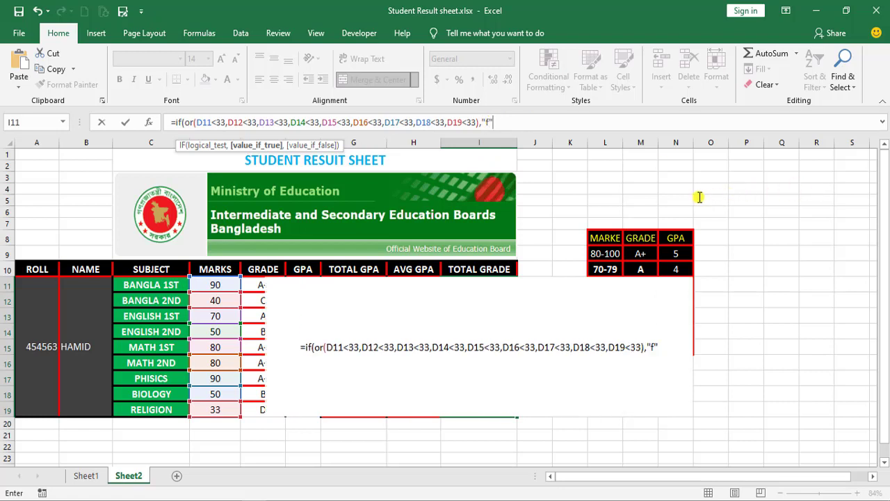
pyautogui.write(',')
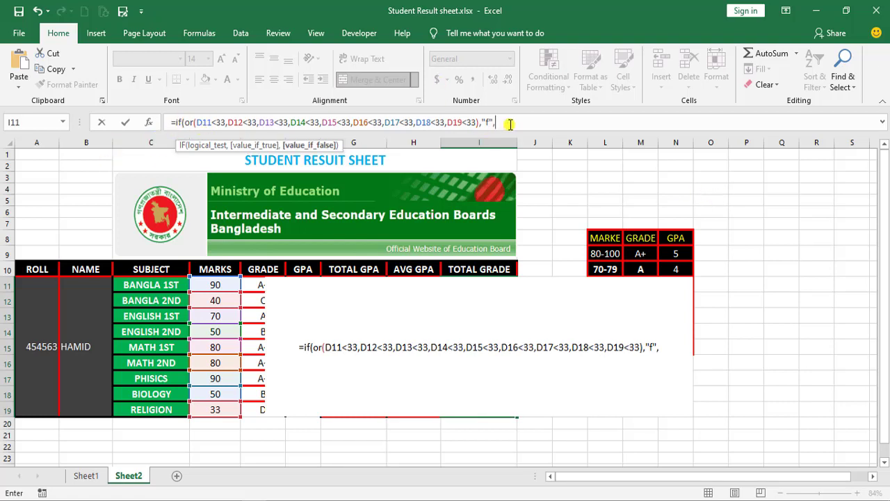
pyautogui.write('if')
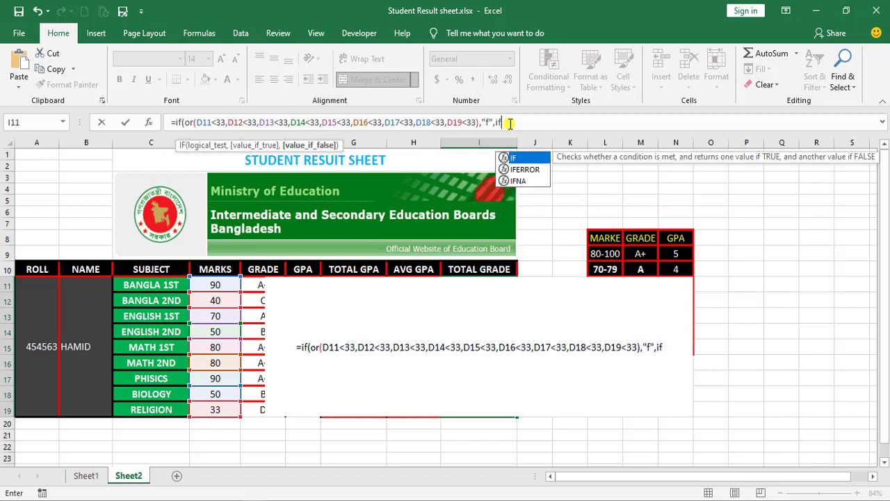
pyautogui.write('(')
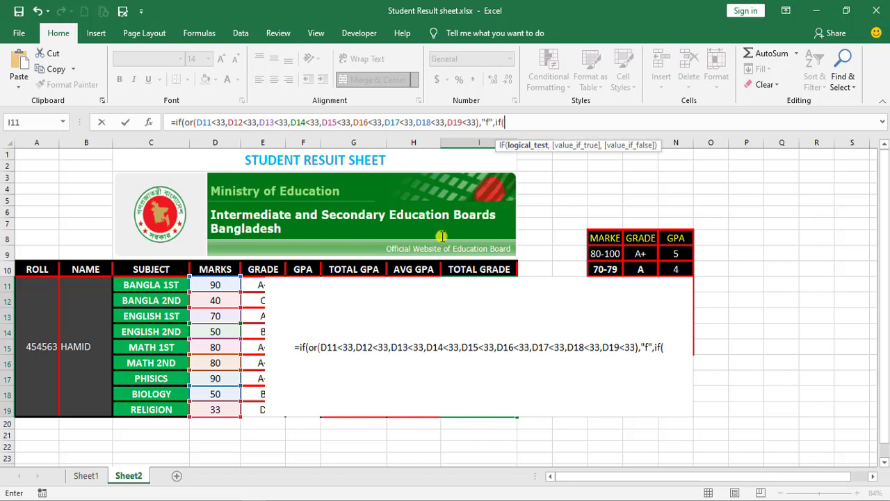
pyautogui.click(520, 123)
pyautogui.moveTo(520, 124); pyautogui.dragTo(153, 122)
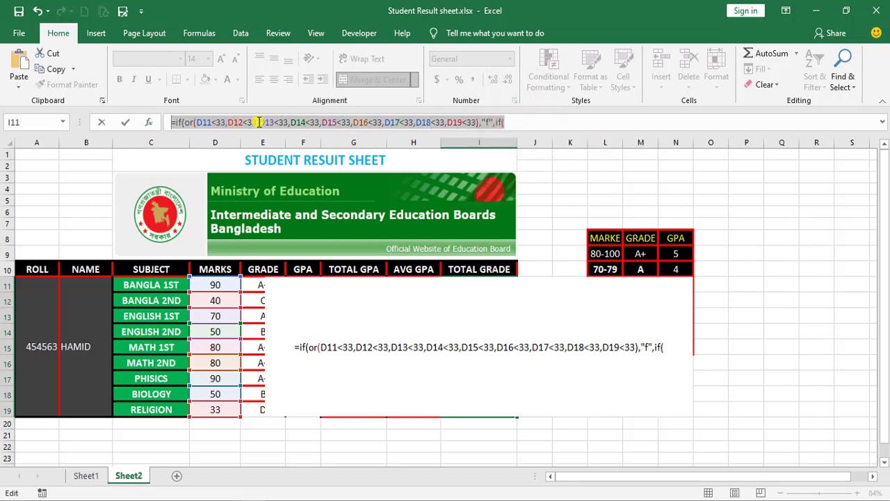
pyautogui.hotkey('ctrl', 'x')
# Review the average GPA formula in H11, then select the merged TOTAL GRADE cell
pyautogui.click(761, 250)
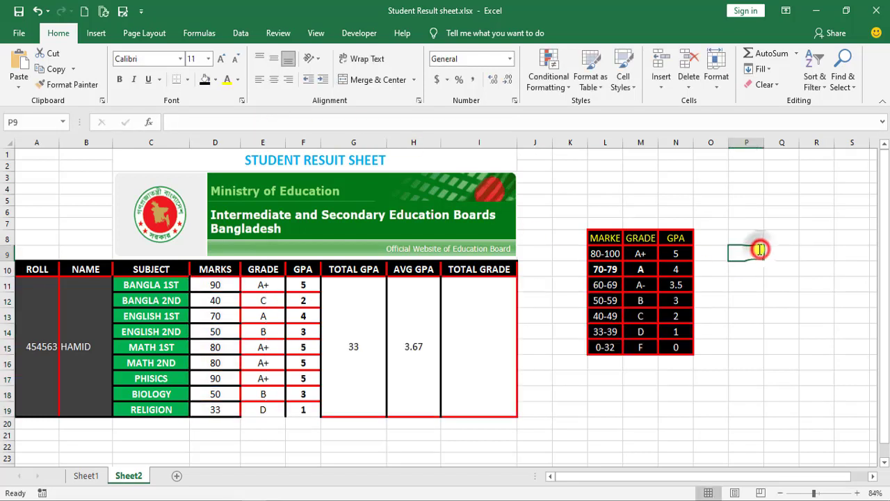
pyautogui.click(415, 335)
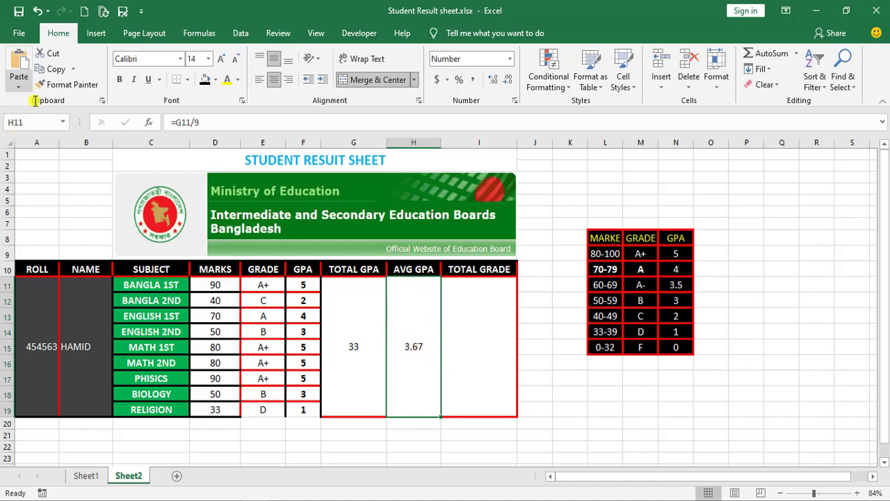
pyautogui.click(412, 270)
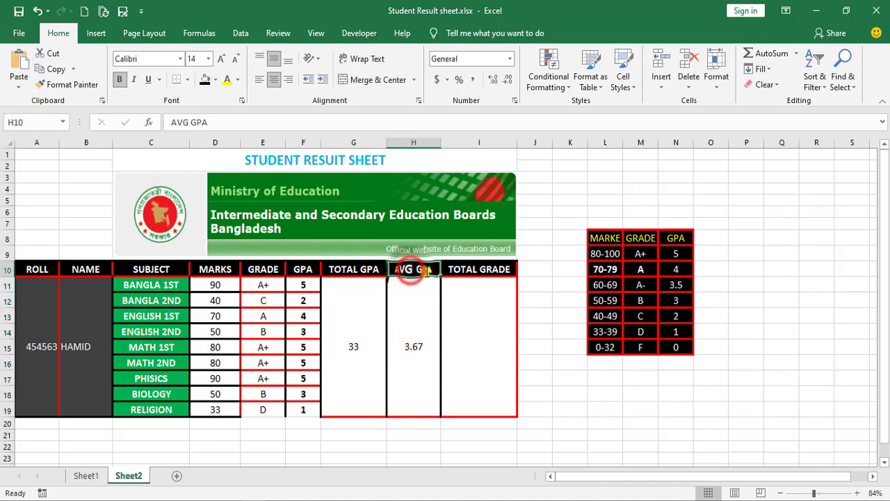
pyautogui.click(411, 339)
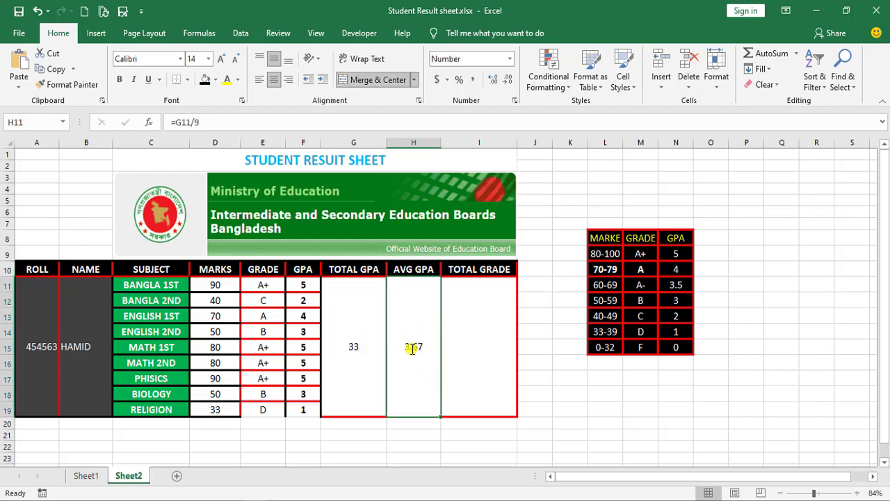
pyautogui.click(483, 270)
pyautogui.click(476, 310)
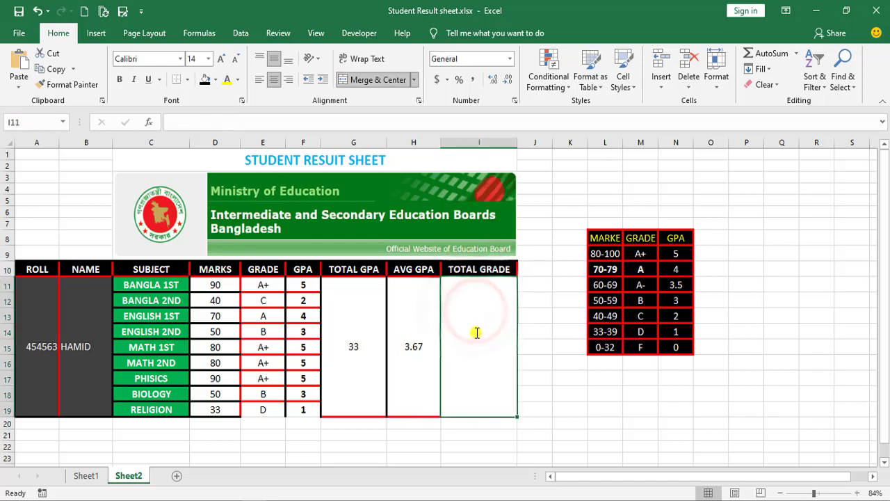
pyautogui.click(477, 332)
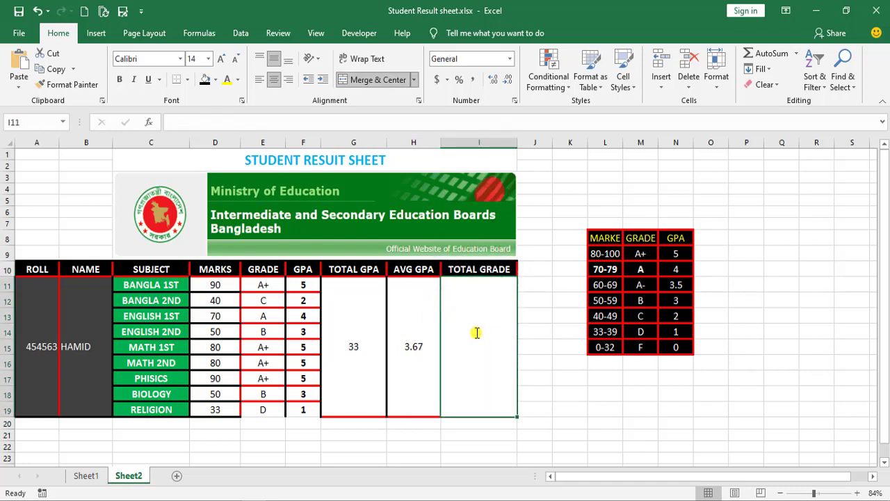
# Paste the cut grade formula back into the TOTAL GRADE cell via the formula bar
pyautogui.hotkey('ctrl', 'v')
pyautogui.click(426, 293)
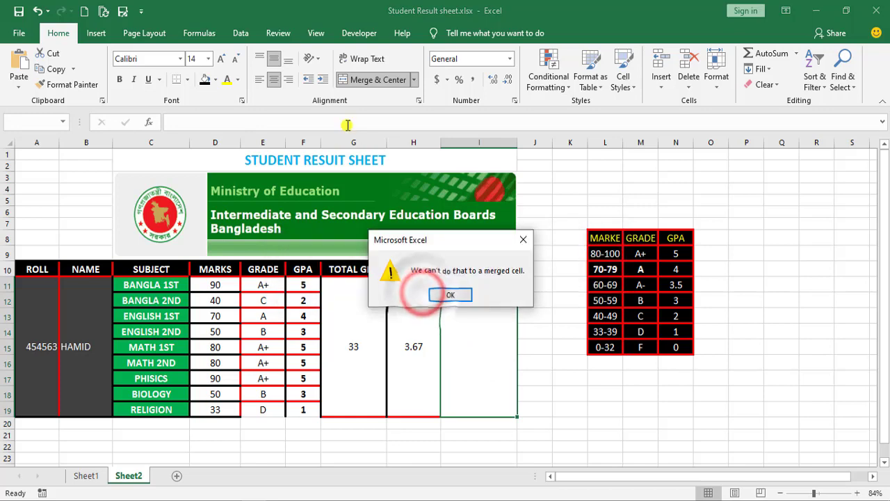
pyautogui.click(527, 243)
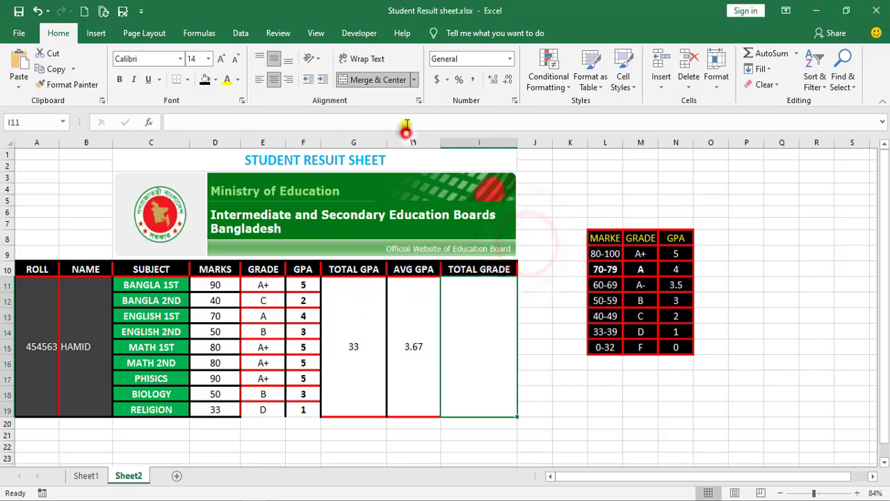
pyautogui.click(408, 122)
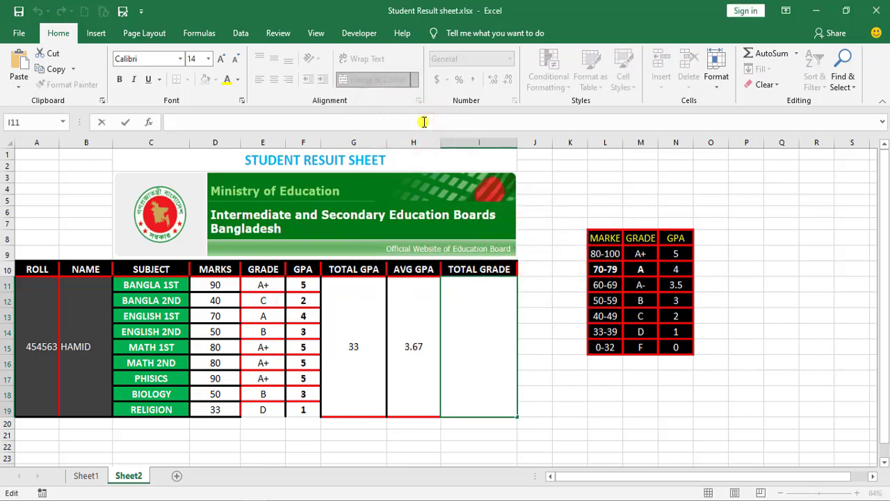
pyautogui.hotkey('ctrl', 'v')
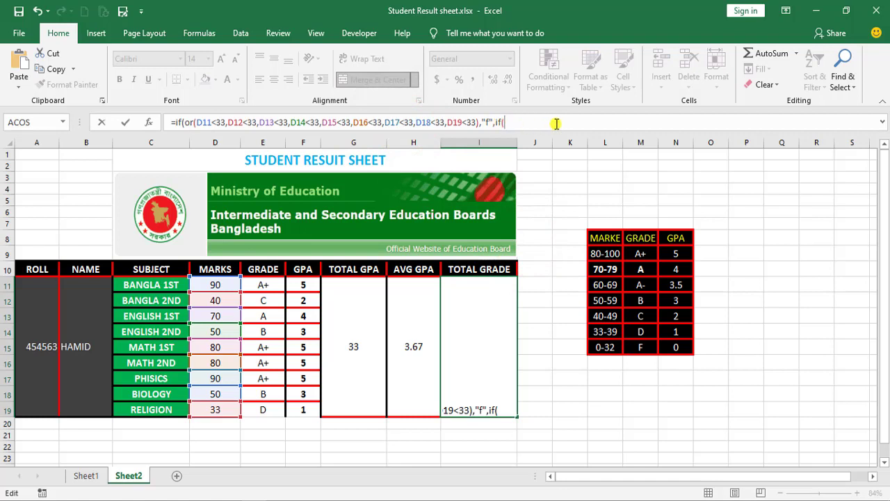
# Add the nested condition H11>=5 returning "A+" and select that clause for copying
pyautogui.write('H11')
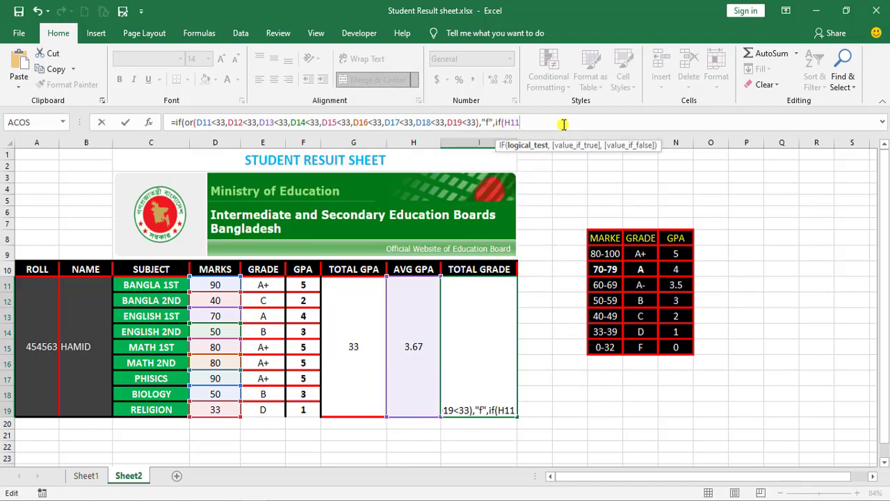
pyautogui.write('>=5')
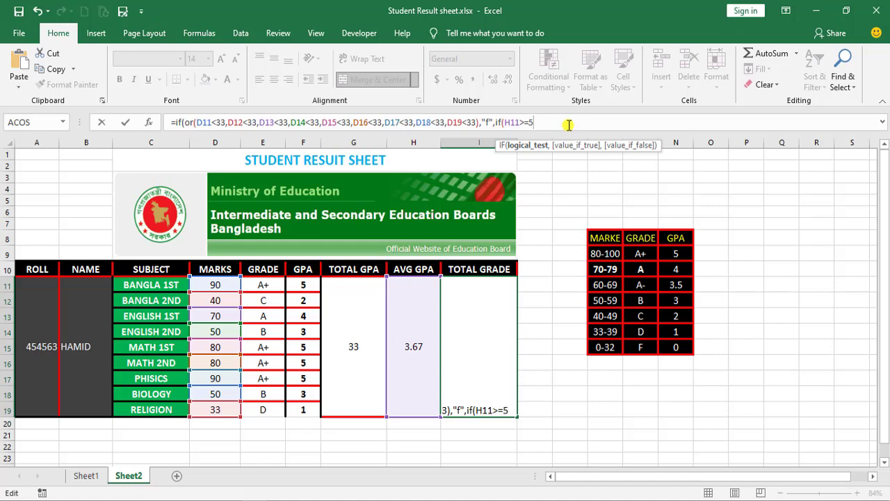
pyautogui.write(',')
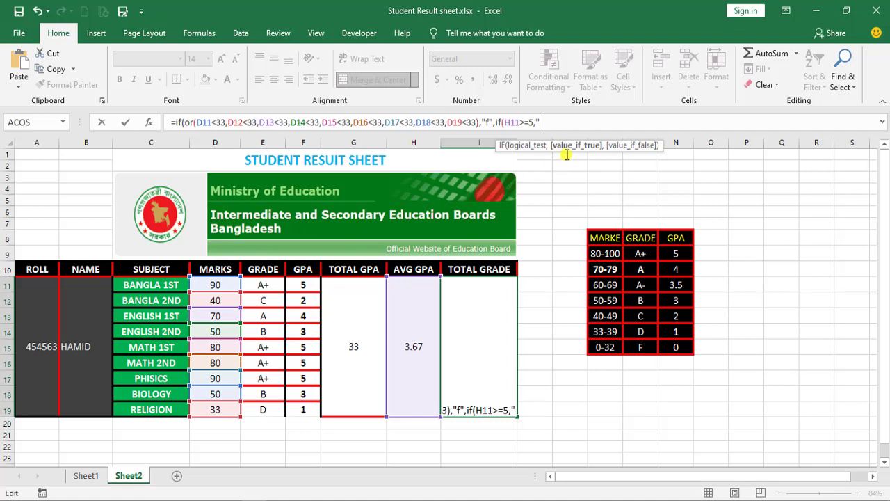
pyautogui.write('A+')
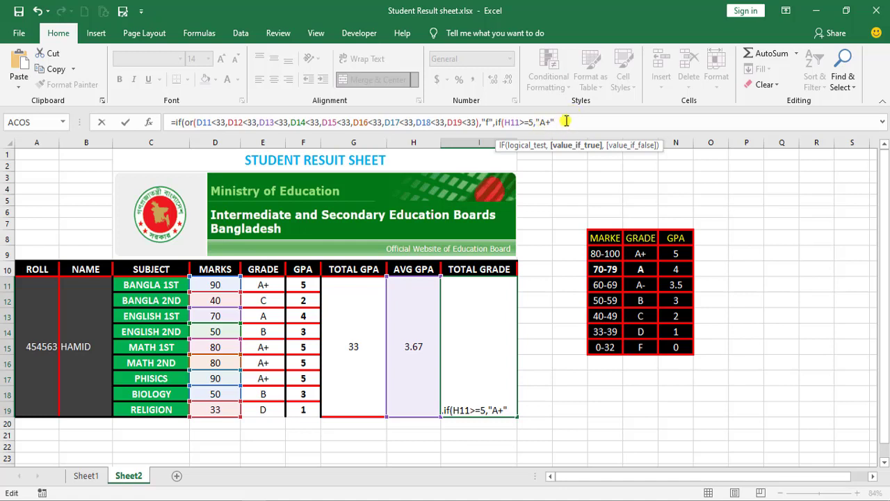
pyautogui.write(',')
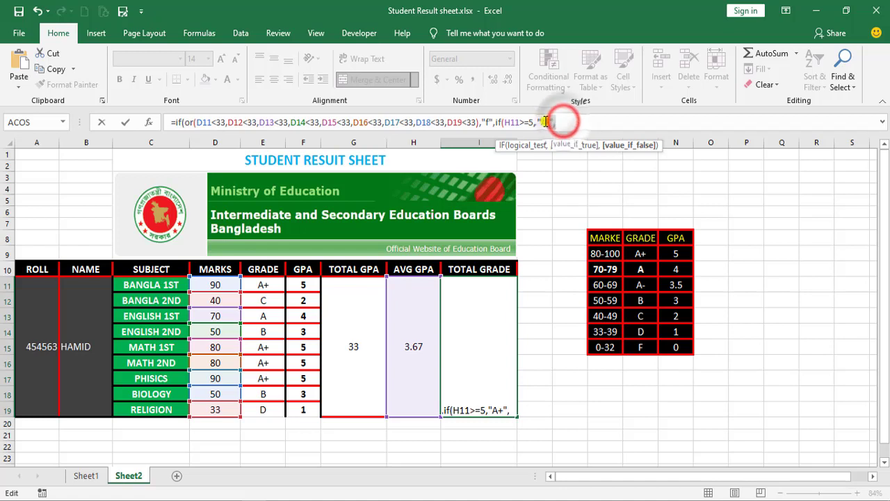
pyautogui.moveTo(562, 121); pyautogui.dragTo(495, 122)
pyautogui.hotkey('ctrl', 'c')
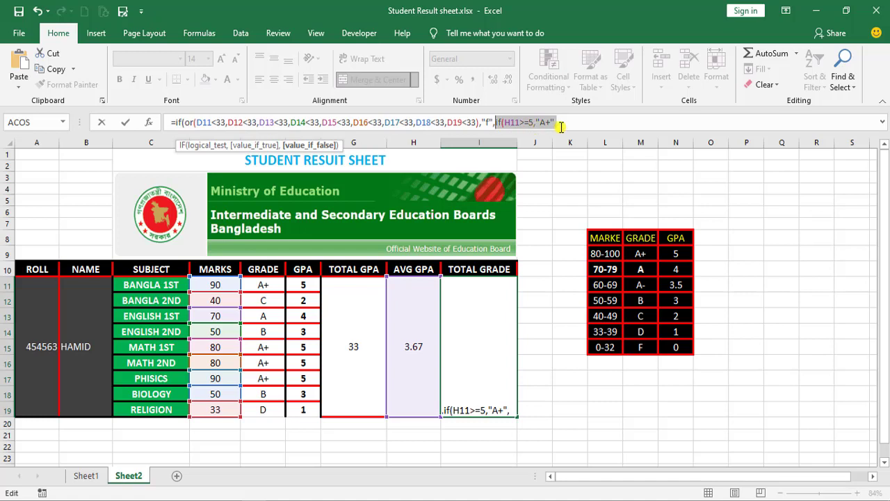
# Append a copy of the clause with threshold 4 returning A
pyautogui.click(569, 123)
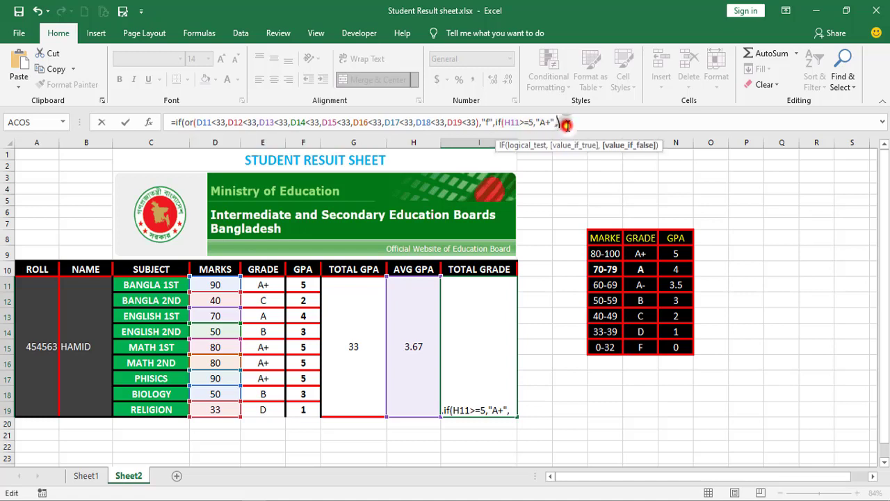
pyautogui.hotkey('ctrl', 'v')
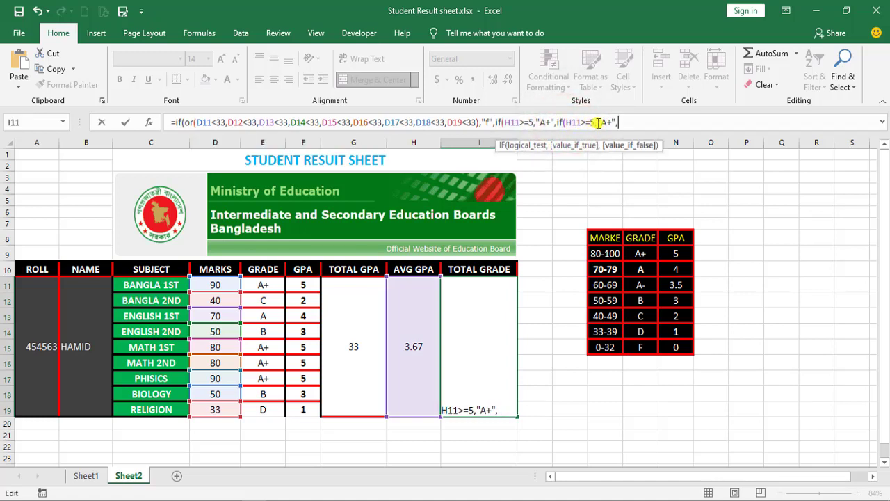
pyautogui.click(595, 123)
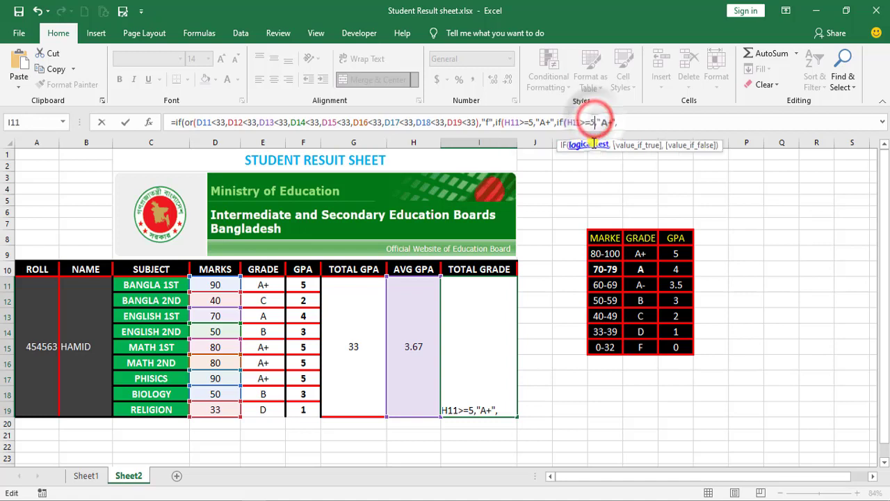
pyautogui.press('BackSpace')
pyautogui.write('4')
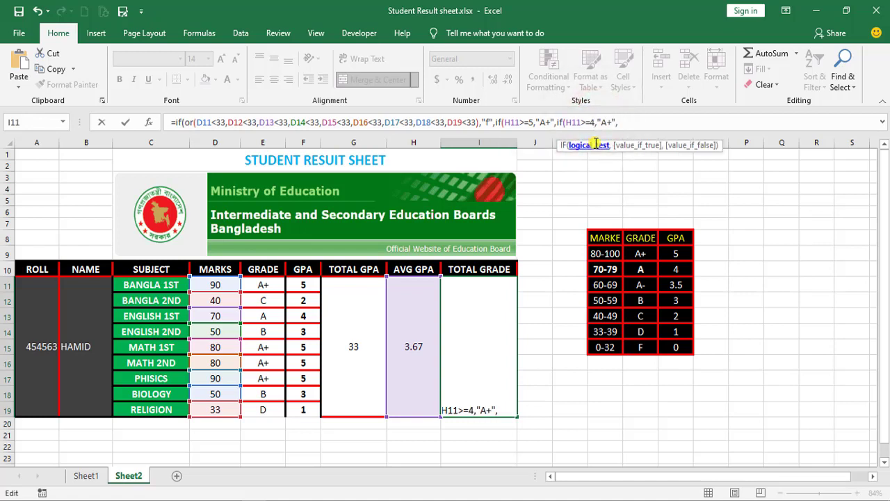
pyautogui.click(606, 122)
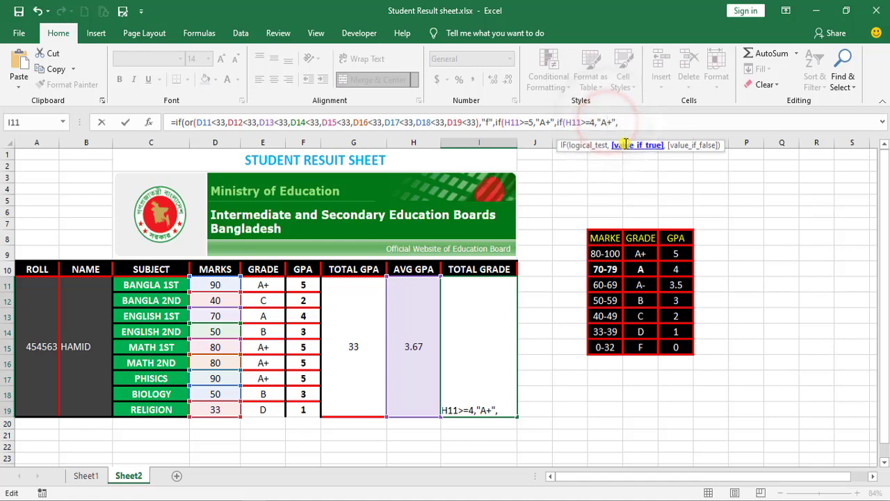
pyautogui.press('Delete')
# Append another clause with threshold 3.5 for the A- grade
pyautogui.click(627, 123)
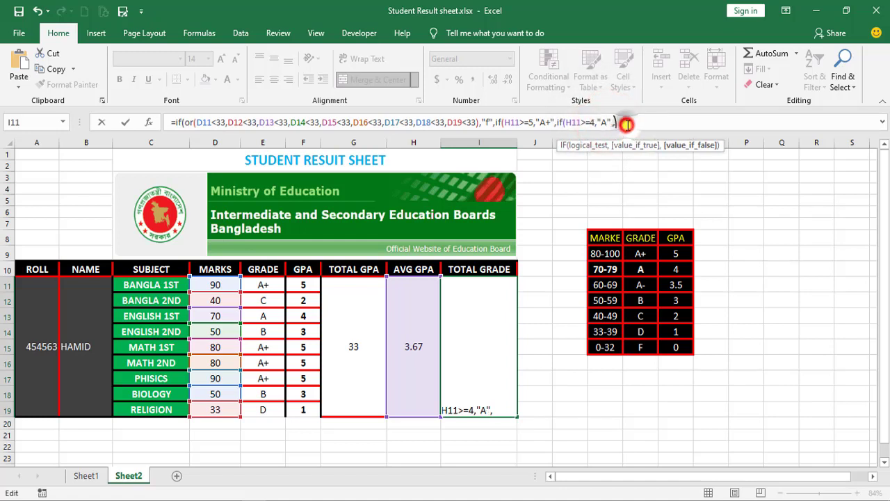
pyautogui.hotkey('ctrl', 'v')
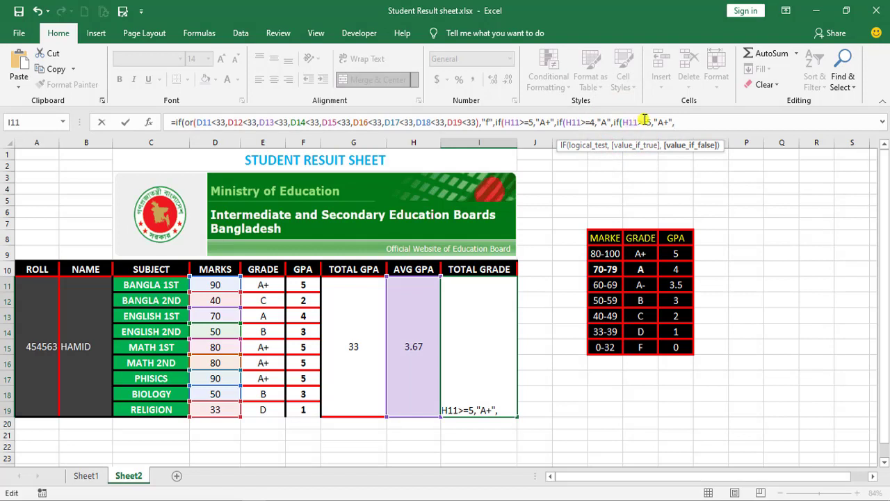
pyautogui.click(646, 122)
pyautogui.press('Delete')
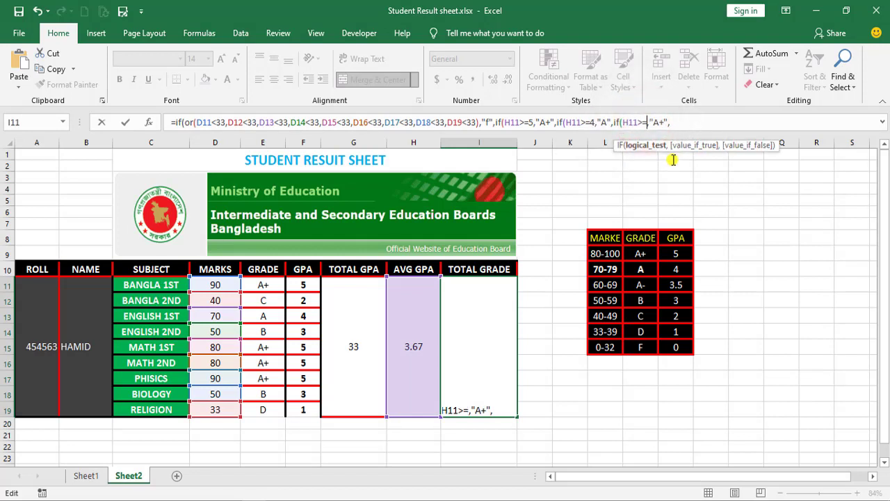
pyautogui.write('3.5')
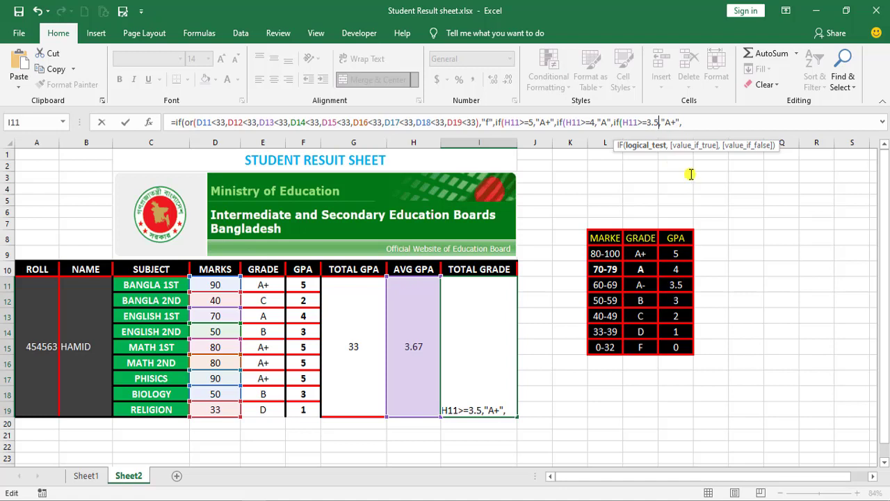
pyautogui.click(675, 123)
pyautogui.press('BackSpace')
pyautogui.write('-')
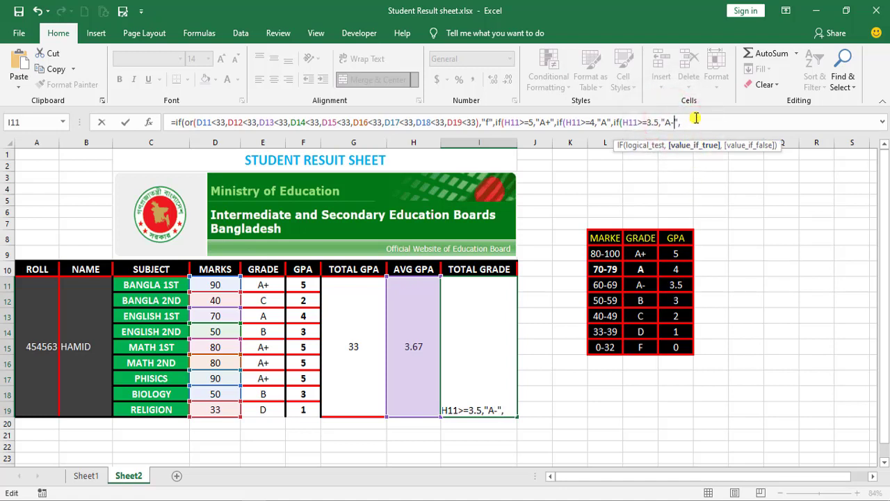
# Append a clause with threshold 3 returning B
pyautogui.click(693, 123)
pyautogui.hotkey('ctrl', 'v')
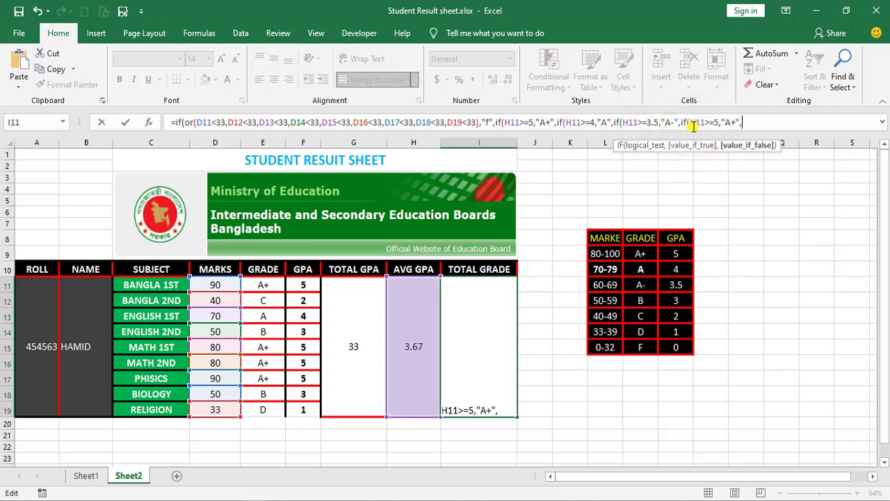
pyautogui.click(717, 122)
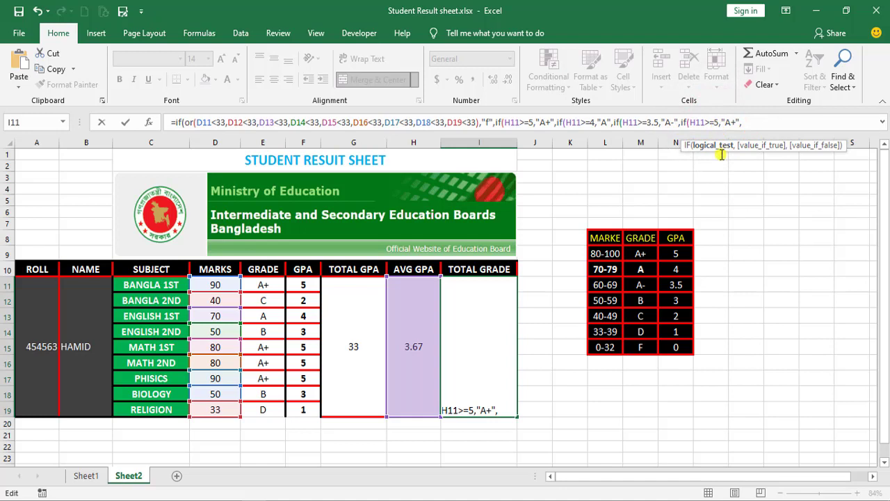
pyautogui.press('BackSpace')
pyautogui.write('3')
pyautogui.click(729, 121)
pyautogui.press('BackSpace')
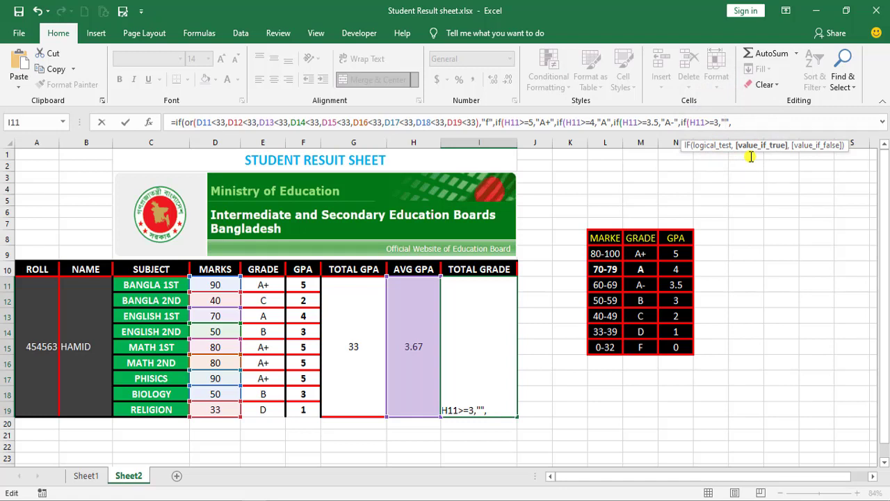
pyautogui.write('B')
# Append a clause with threshold 25 returning C
pyautogui.click(745, 124)
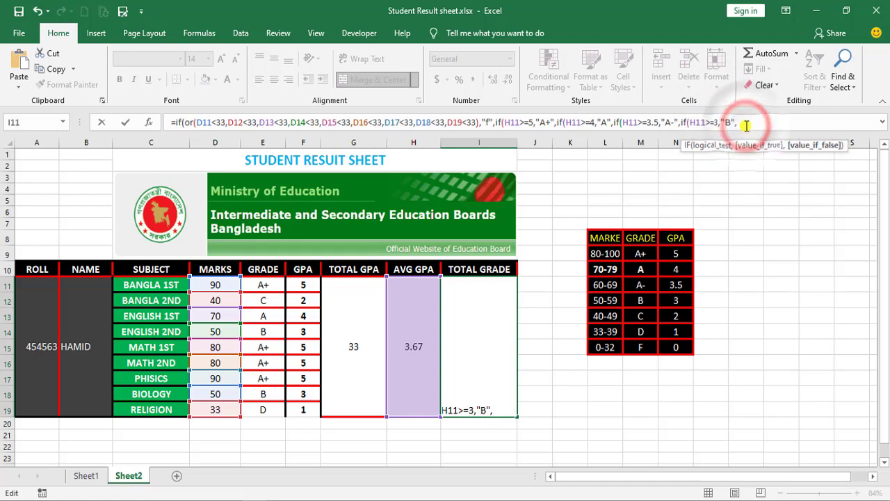
pyautogui.hotkey('ctrl', 'v')
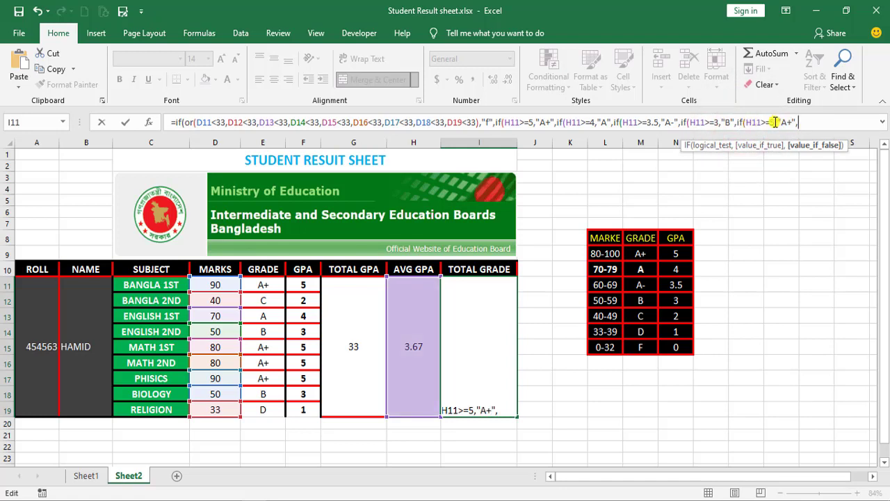
pyautogui.click(769, 122)
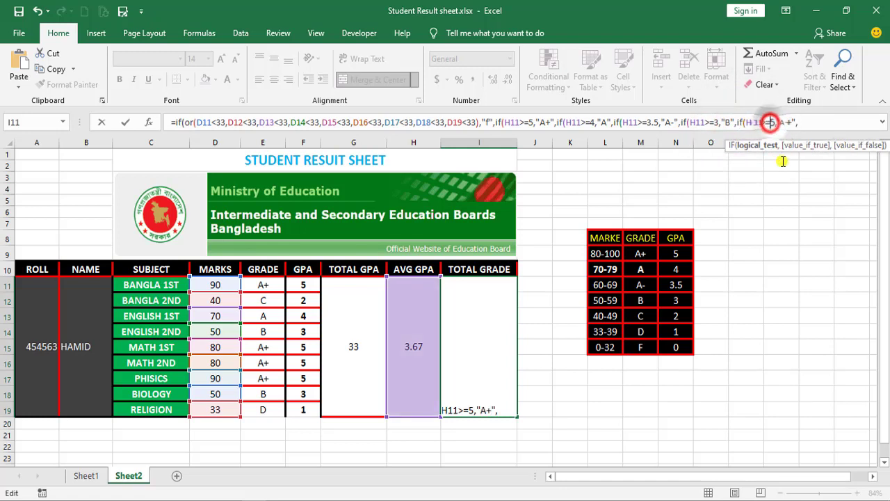
pyautogui.write('2')
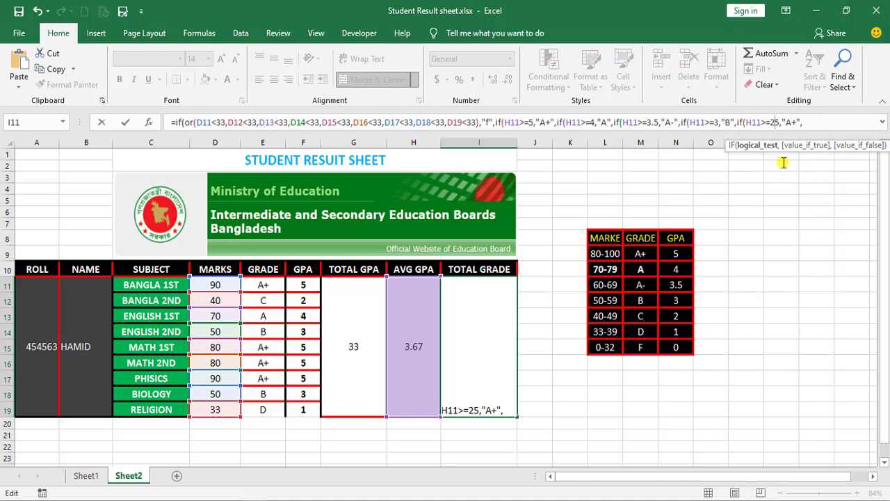
pyautogui.click(787, 123)
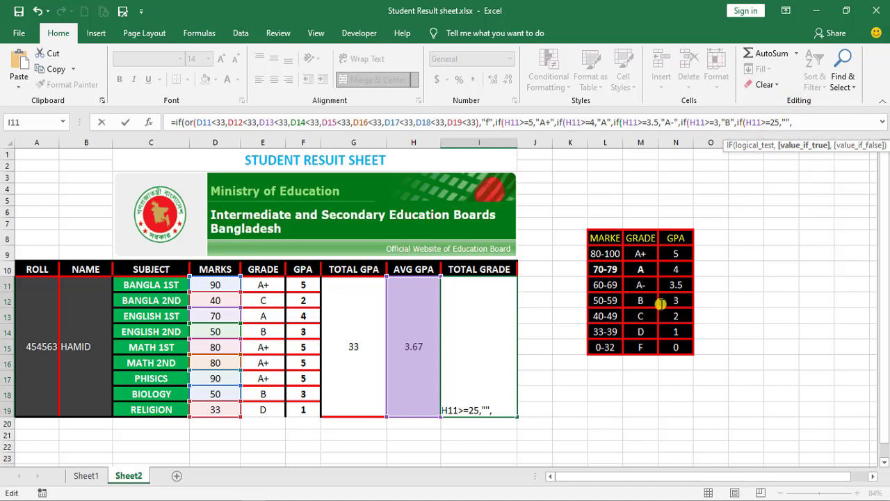
pyautogui.write('C')
# Append a clause with threshold 1 for the D grade
pyautogui.click(804, 121)
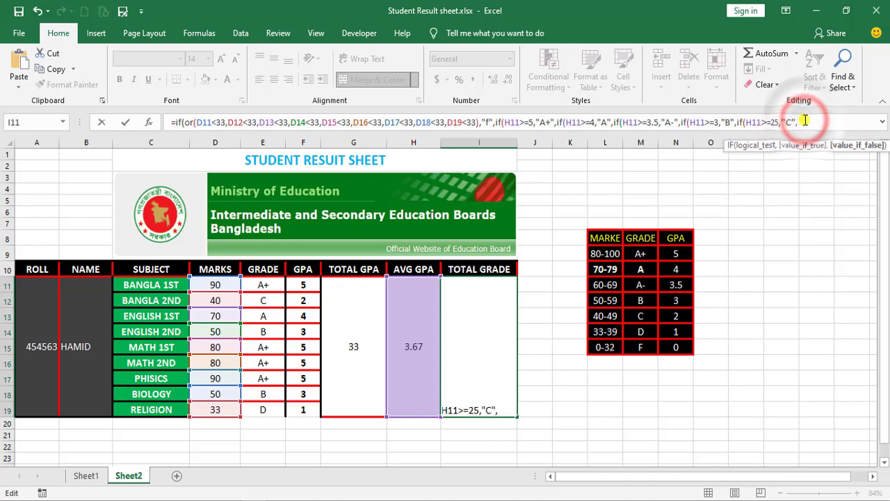
pyautogui.hotkey('ctrl', 'v')
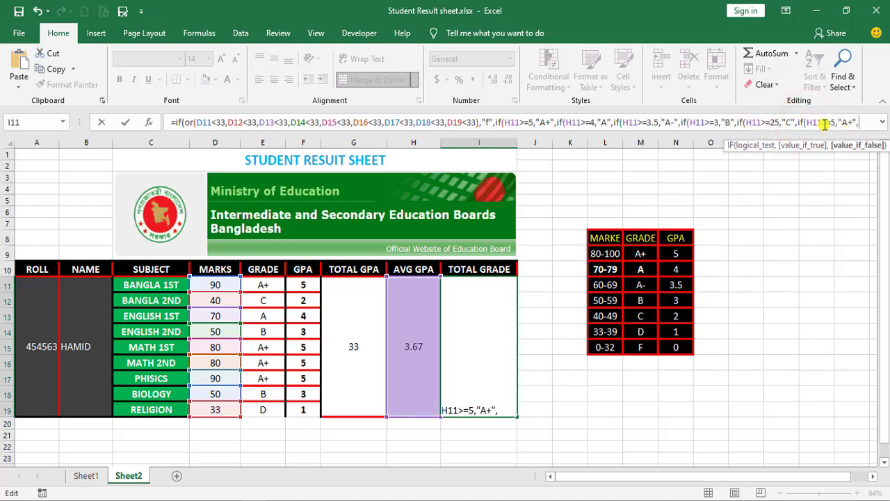
pyautogui.click(831, 122)
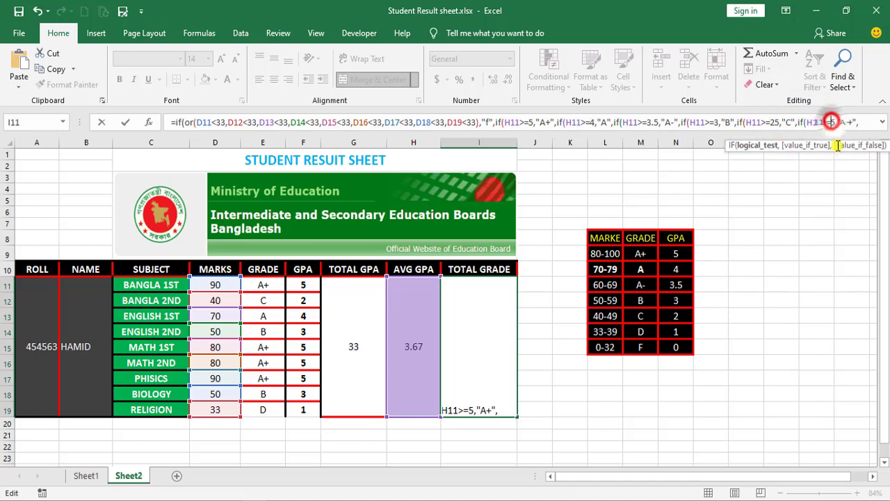
pyautogui.press('BackSpace')
pyautogui.write('1')
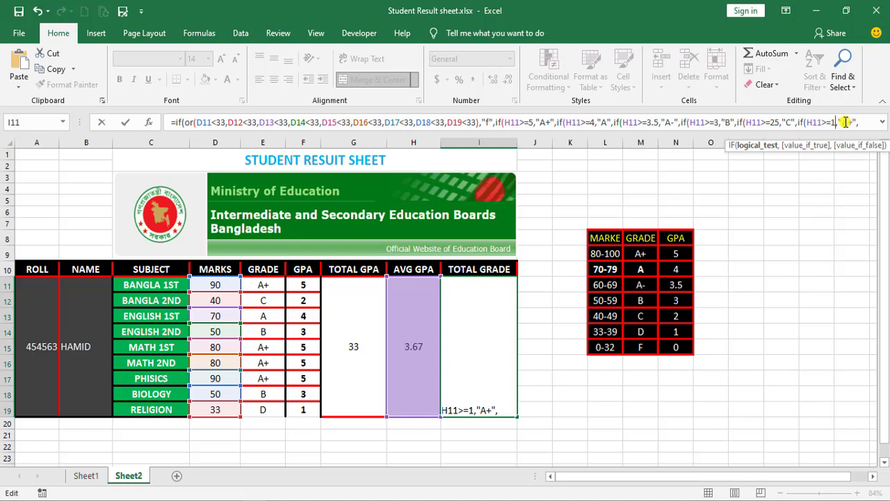
pyautogui.click(842, 122)
pyautogui.write('D')
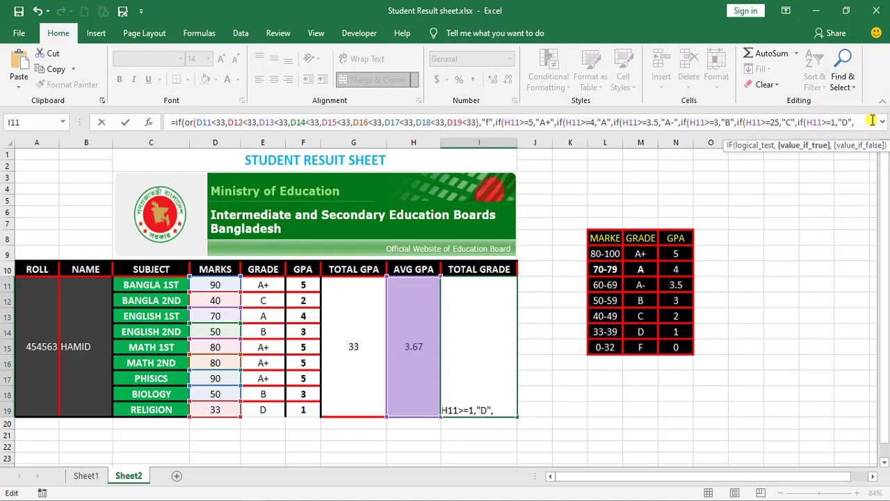
pyautogui.click(860, 122)
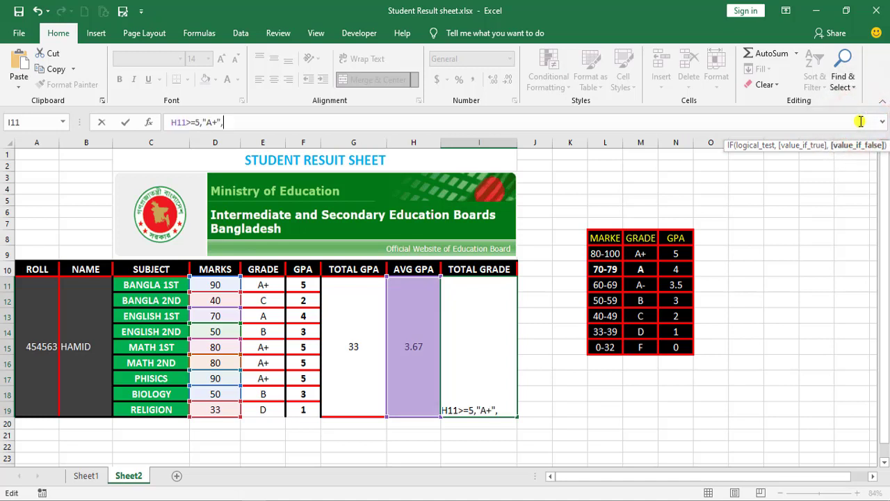
# Change the final clause to threshold 0 returning F and remove the trailing comma
pyautogui.click(215, 122)
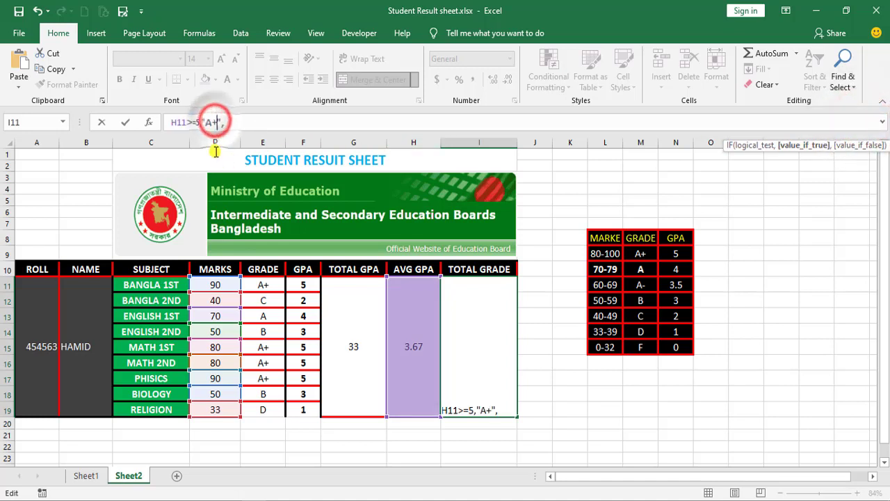
pyautogui.click(195, 122)
pyautogui.press('BackSpace')
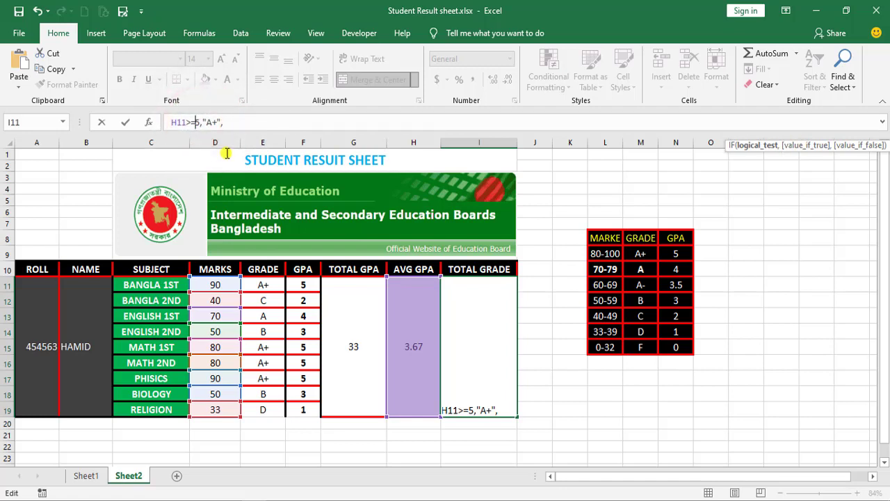
pyautogui.write('0')
pyautogui.click(215, 122)
pyautogui.press('BackSpace')
pyautogui.press('BackSpace')
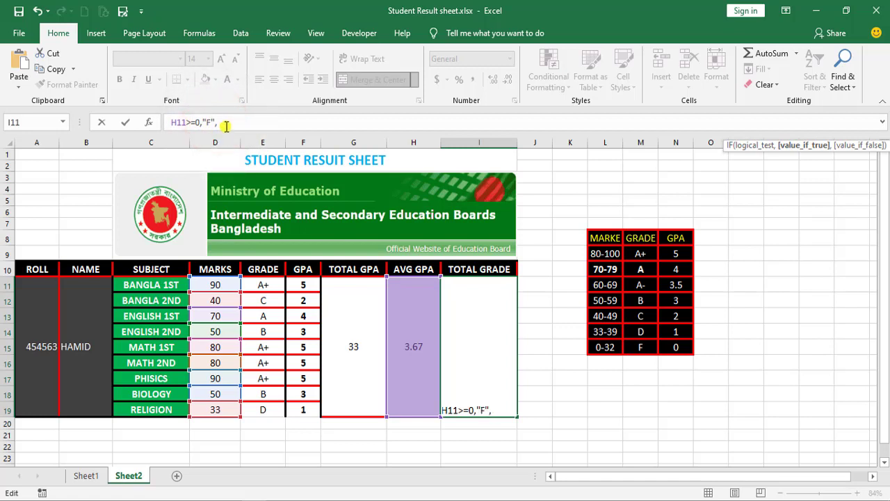
pyautogui.click(224, 123)
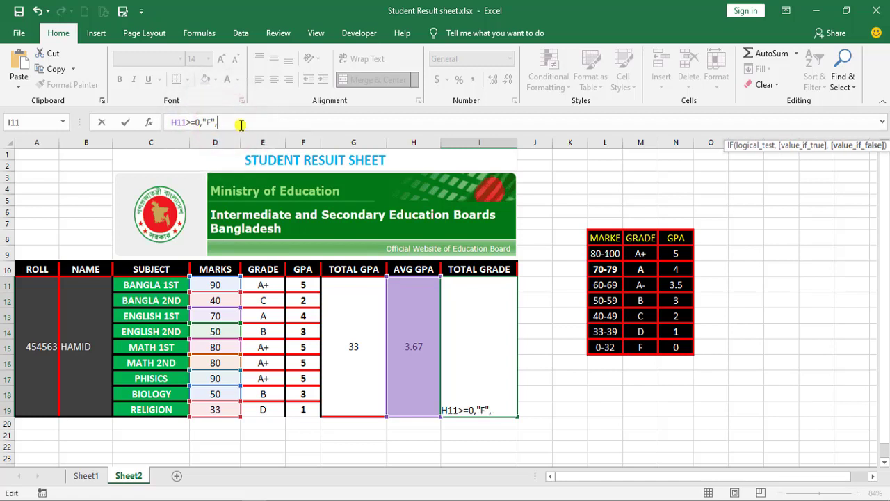
pyautogui.press('BackSpace')
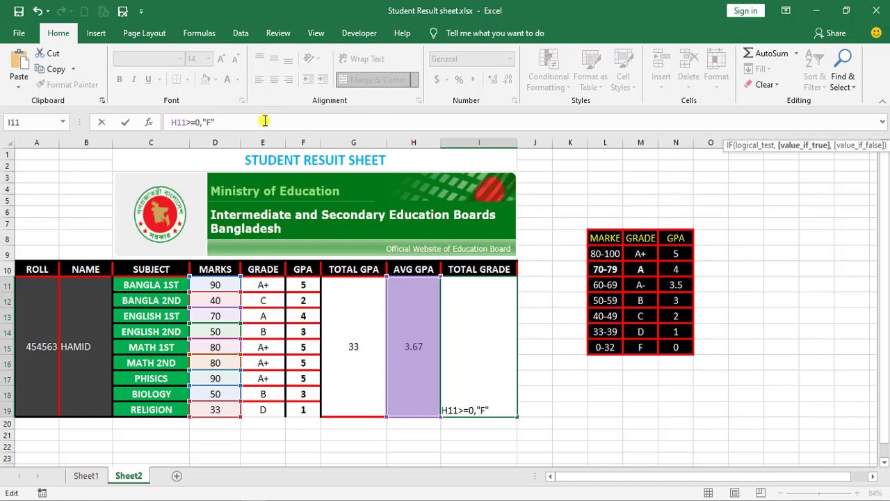
pyautogui.click(265, 121)
# Close the formula with seven closing brackets and enter it, so TOTAL GRADE shows A-
pyautogui.click(775, 369)
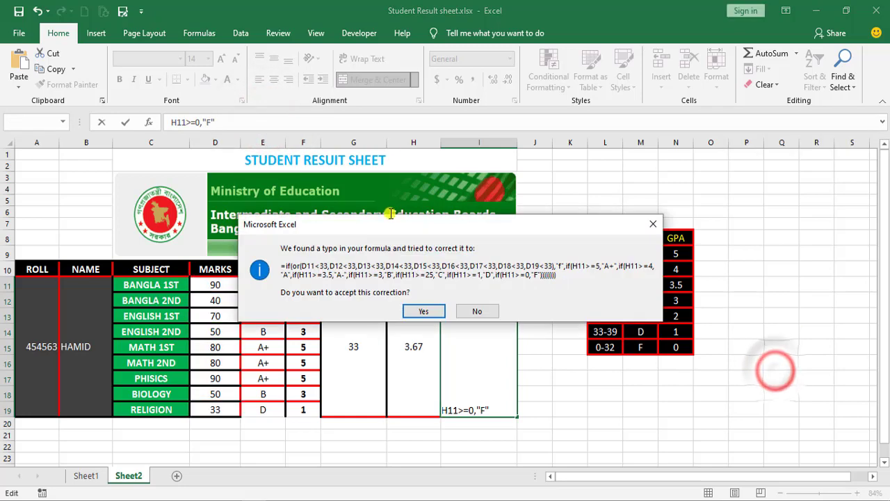
pyautogui.press('Escape')
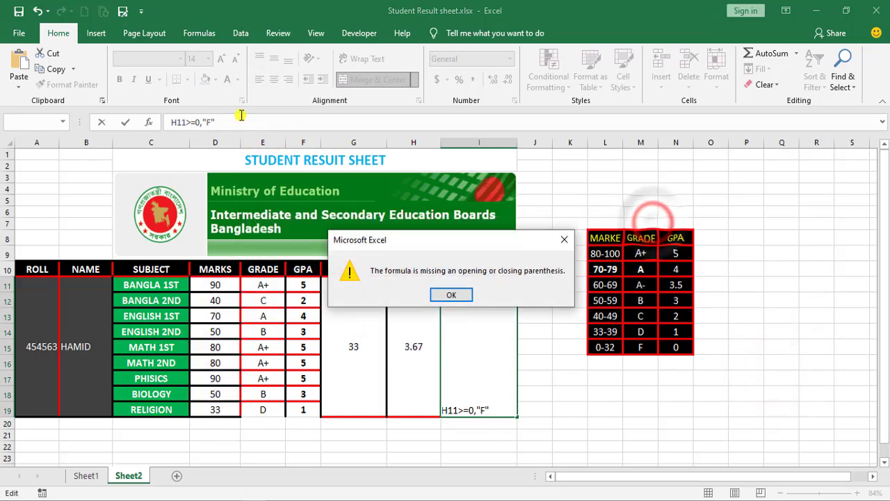
pyautogui.click(451, 294)
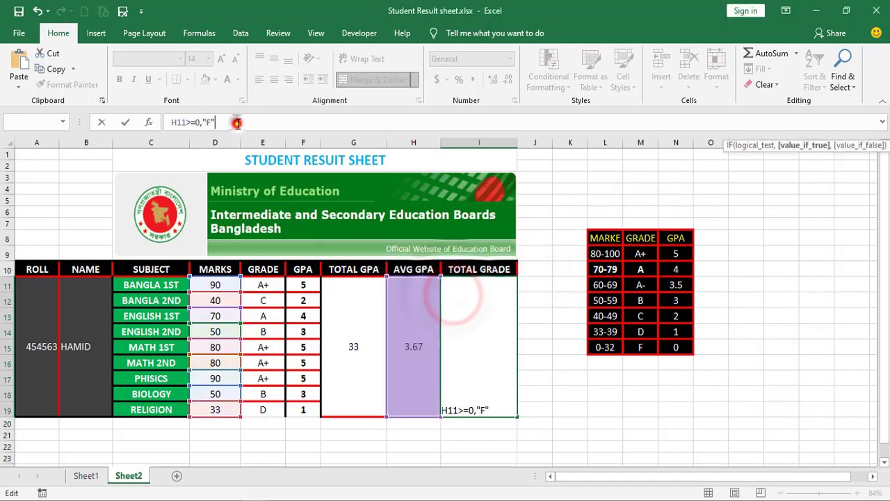
pyautogui.click(226, 122)
pyautogui.click(226, 122)
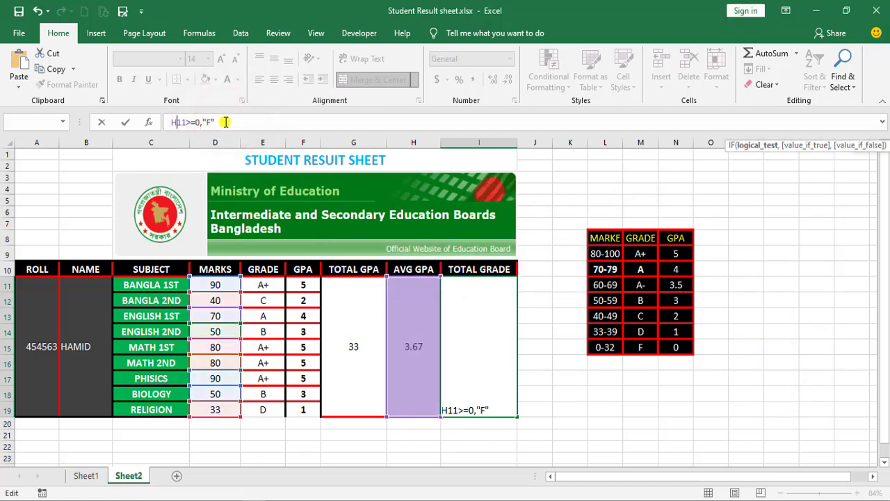
pyautogui.press('Left')
pyautogui.press('Left')
pyautogui.press('Left')
pyautogui.press('Left')
pyautogui.press('Left')
pyautogui.press('Left')
pyautogui.press('Left')
pyautogui.press('Left')
pyautogui.press('Left')
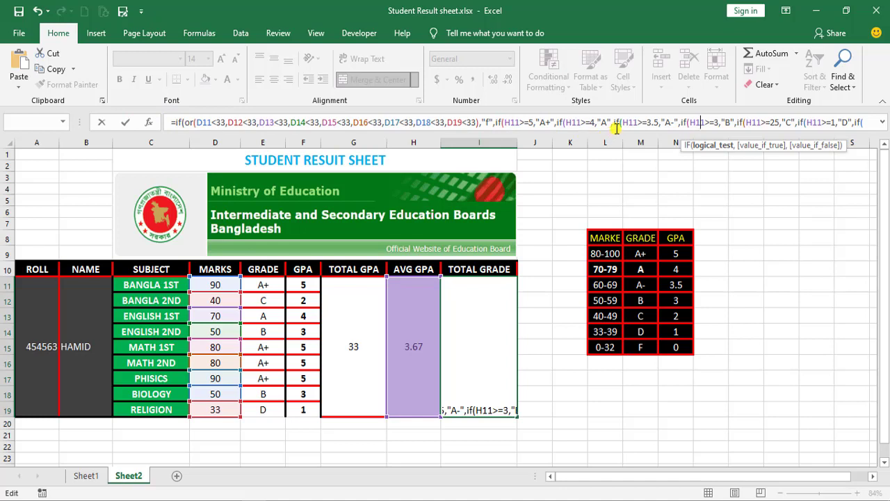
pyautogui.press('Right')
pyautogui.press('Right')
pyautogui.press('Right')
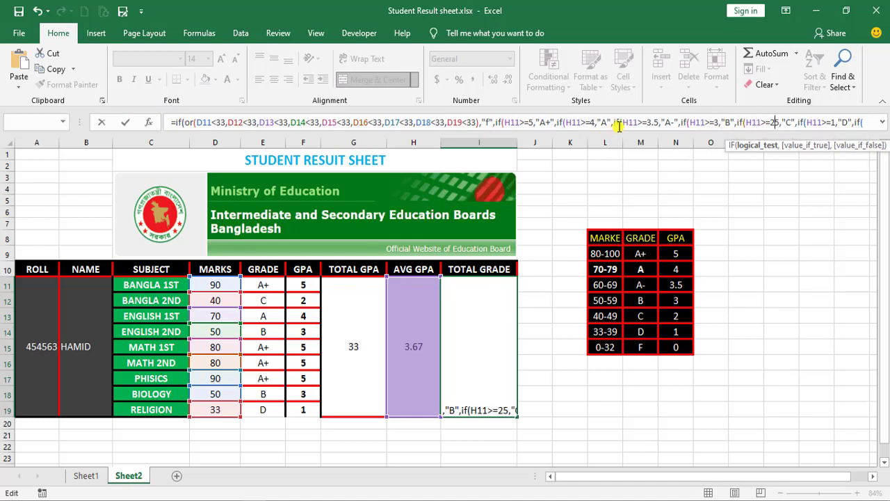
pyautogui.press('Right')
pyautogui.press('Right')
pyautogui.press('Right')
pyautogui.press('Right')
pyautogui.press('Right')
pyautogui.press('Right')
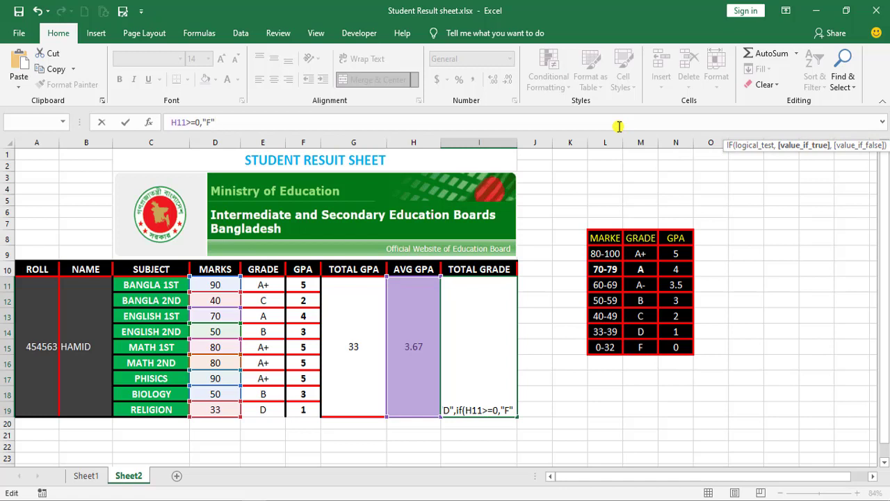
pyautogui.write('))')
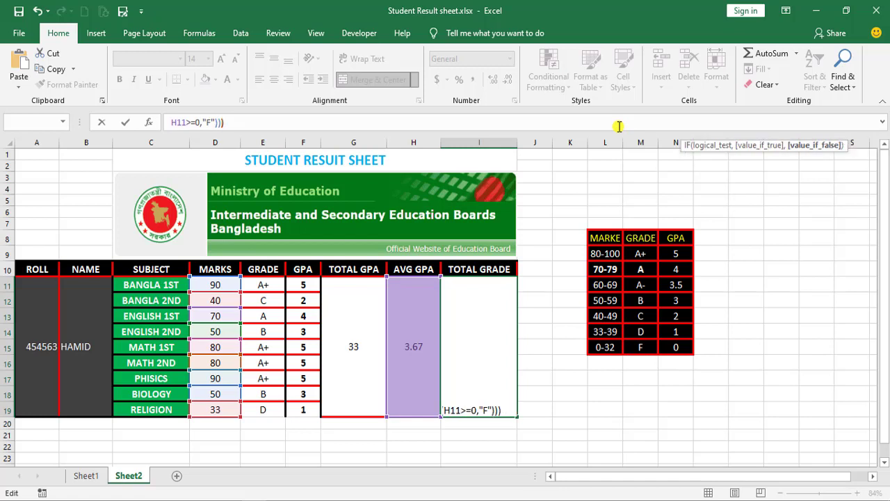
pyautogui.write('))')
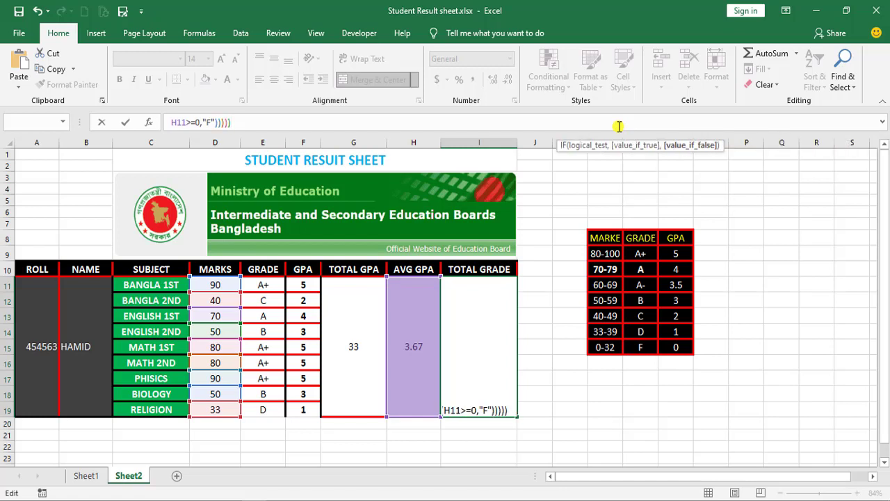
pyautogui.write(')))')
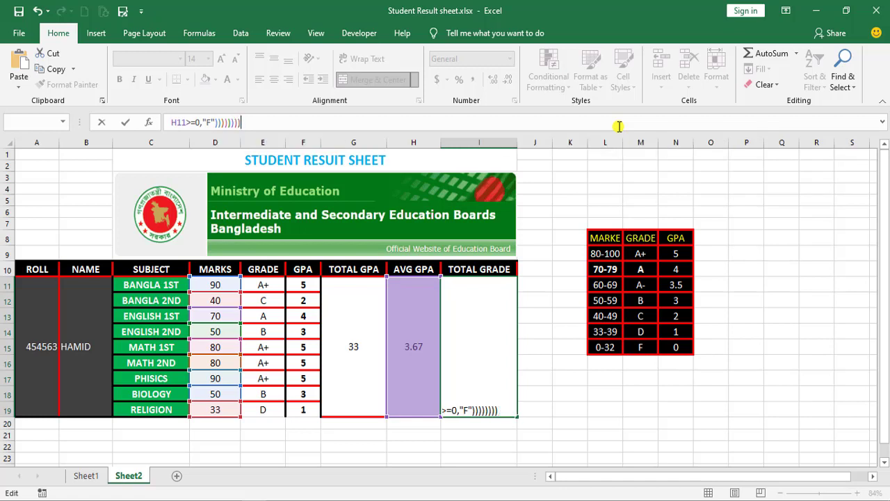
pyautogui.press('Return')
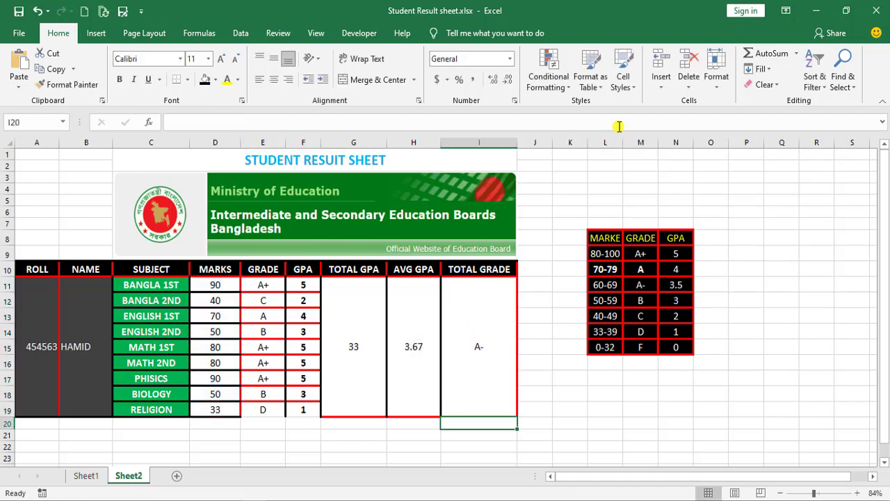
# Check the TOTAL GRADE formula, then change the ENGLISH 2ND mark to 80
pyautogui.click(487, 343)
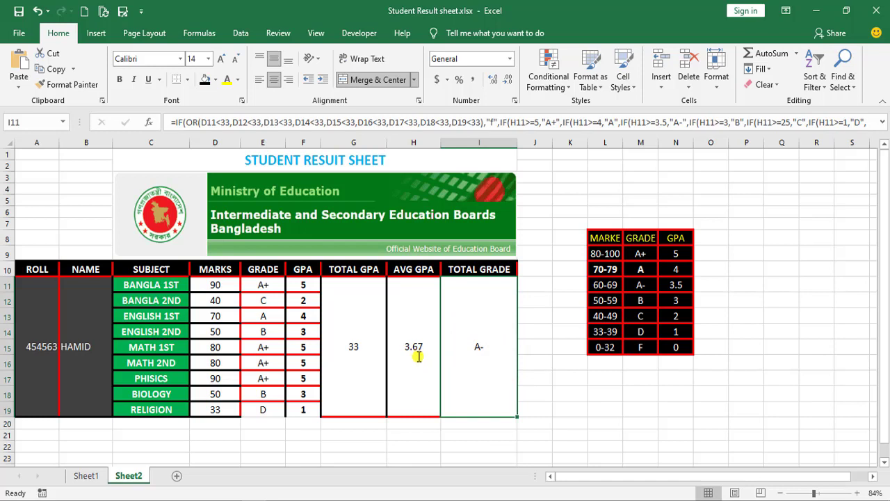
pyautogui.click(674, 287)
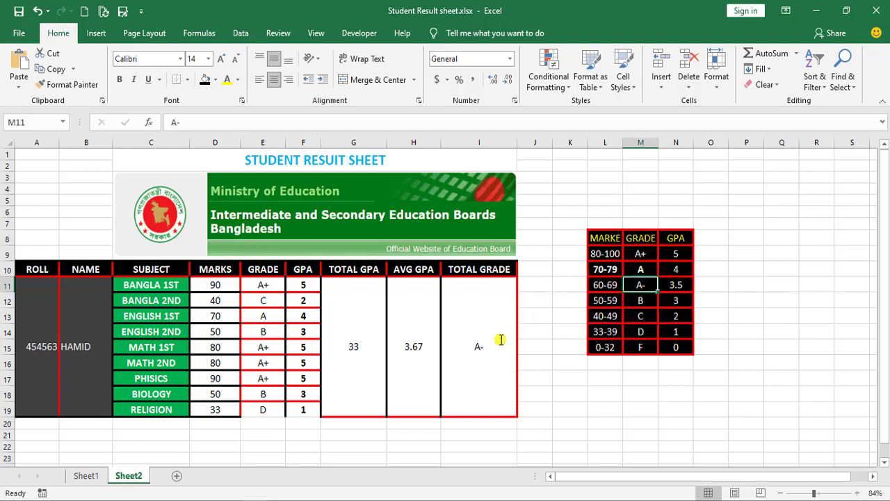
pyautogui.click(480, 345)
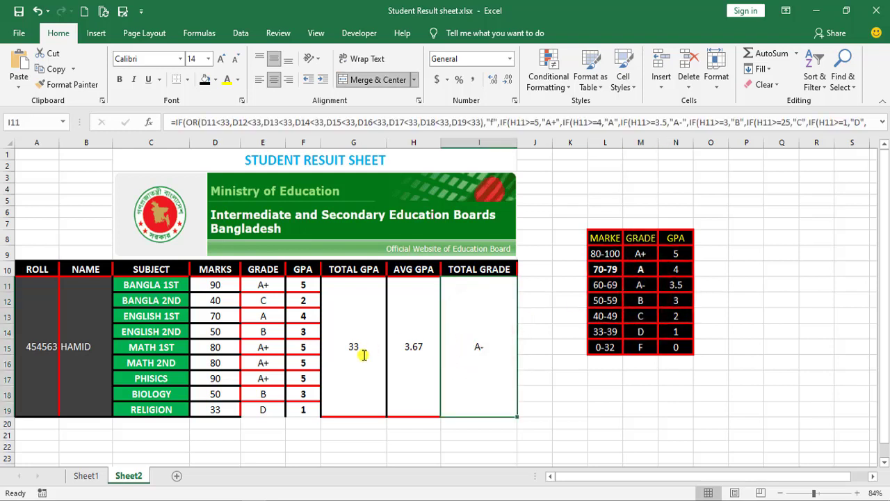
pyautogui.click(215, 348)
pyautogui.click(220, 332)
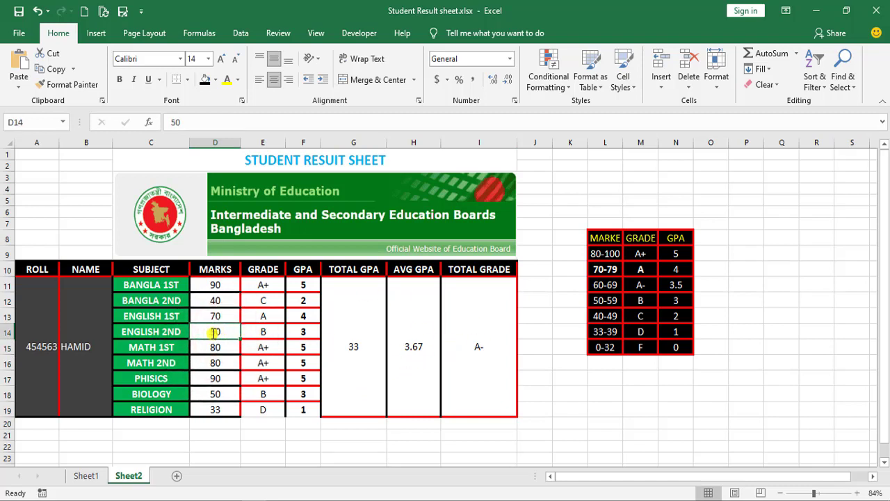
pyautogui.write('80')
pyautogui.press('Return')
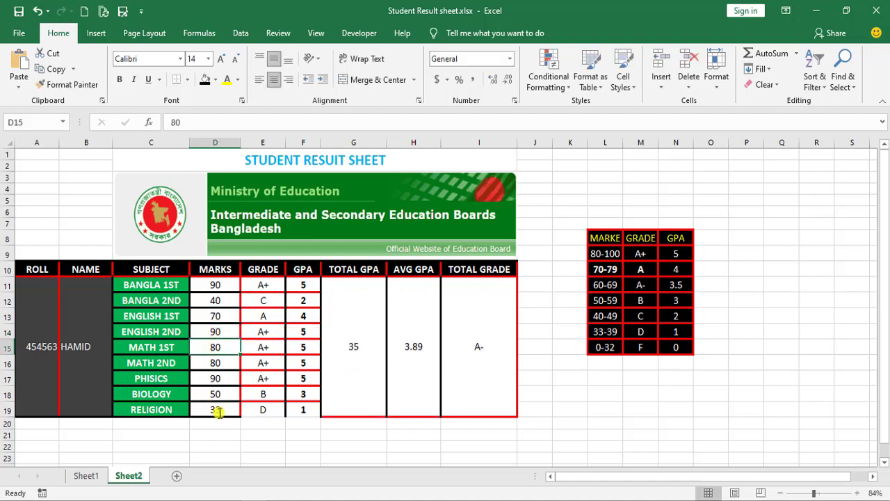
# Set RELIGION to 60 and MATH 1ST to 32, turning the total grade to f
pyautogui.click(223, 413)
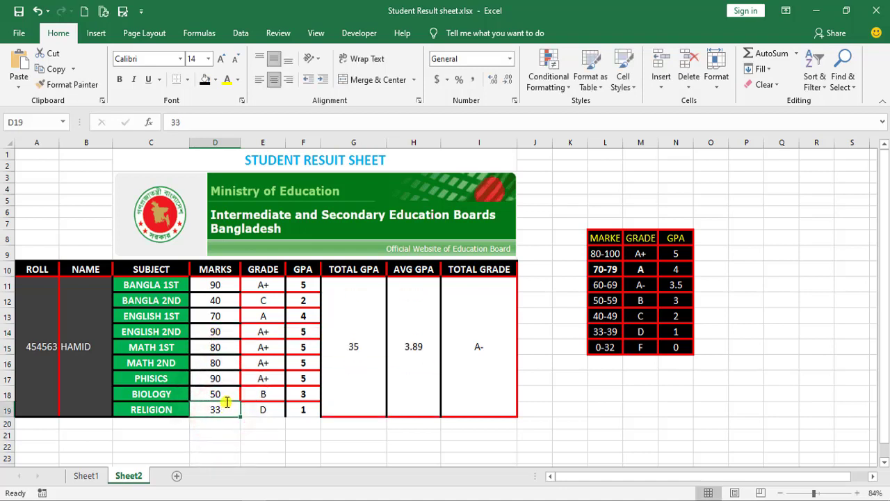
pyautogui.write('60')
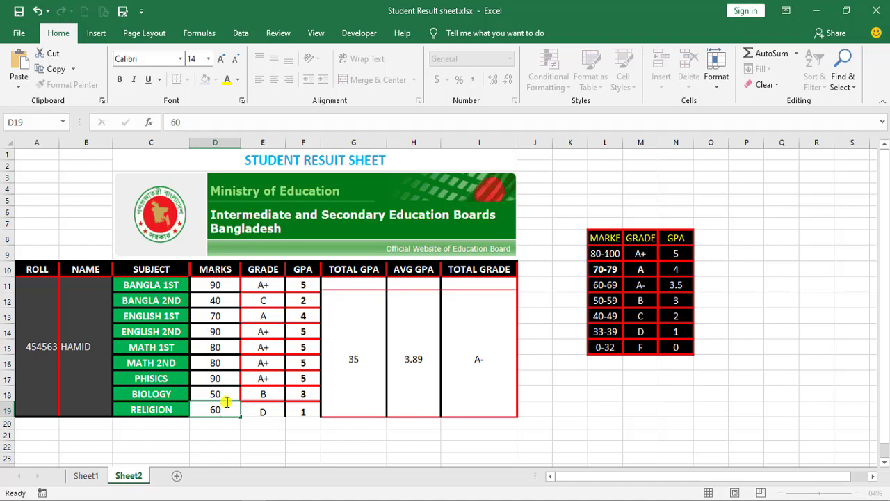
pyautogui.press('Return')
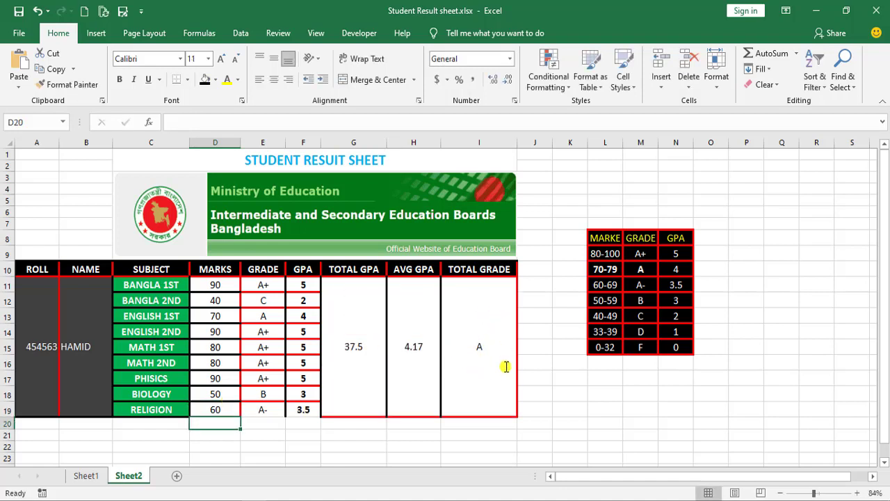
pyautogui.click(217, 381)
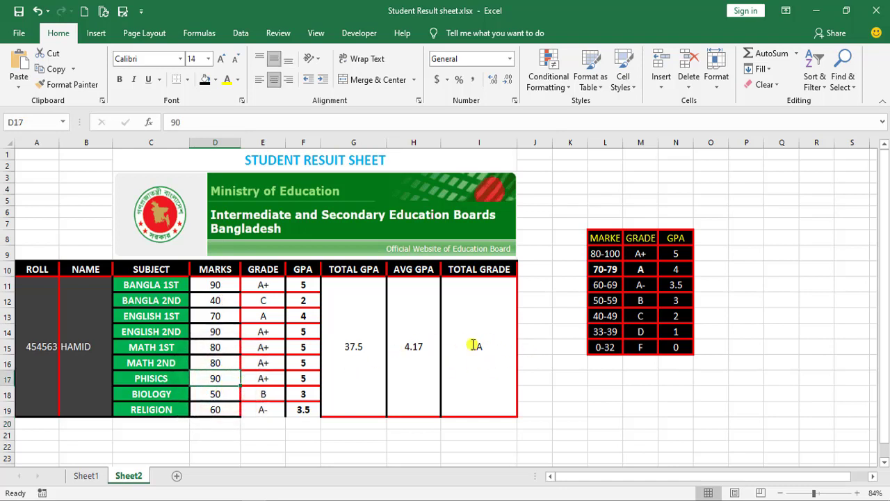
pyautogui.click(214, 347)
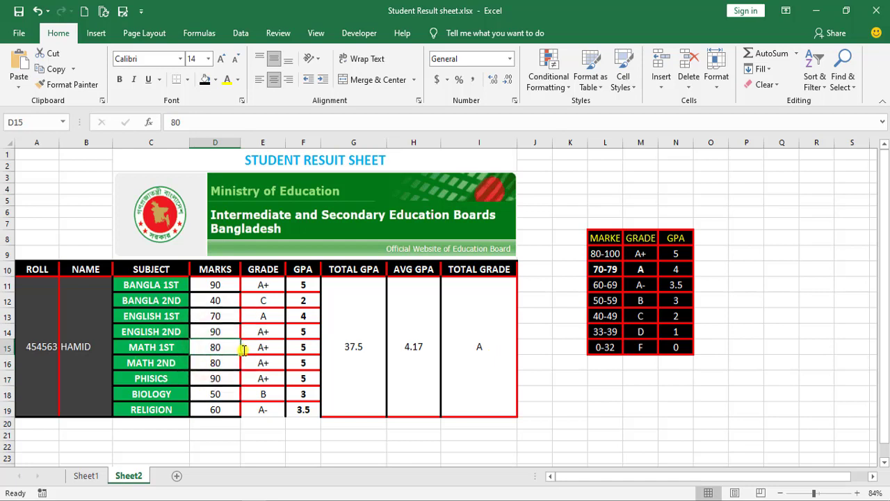
pyautogui.write('32')
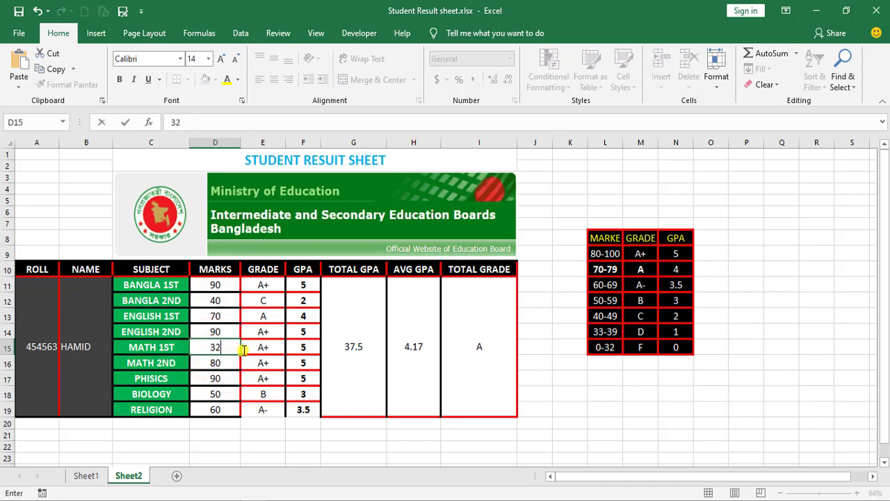
pyautogui.press('Return')
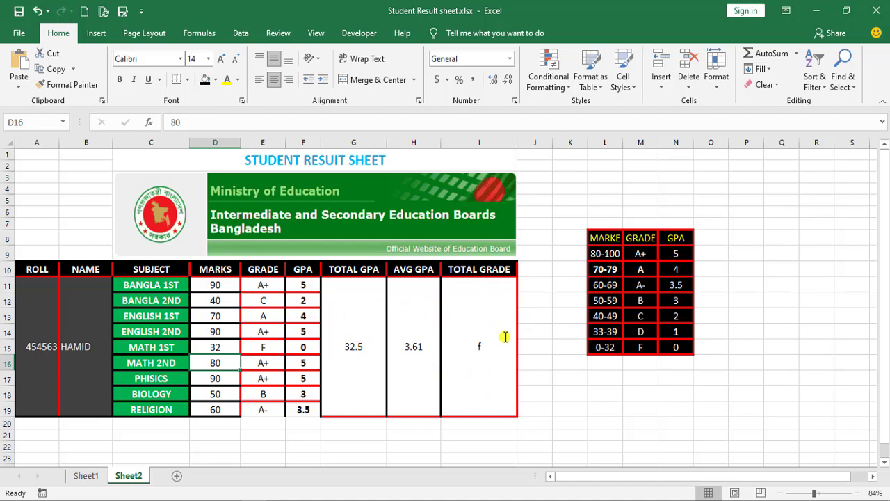
pyautogui.click(216, 286)
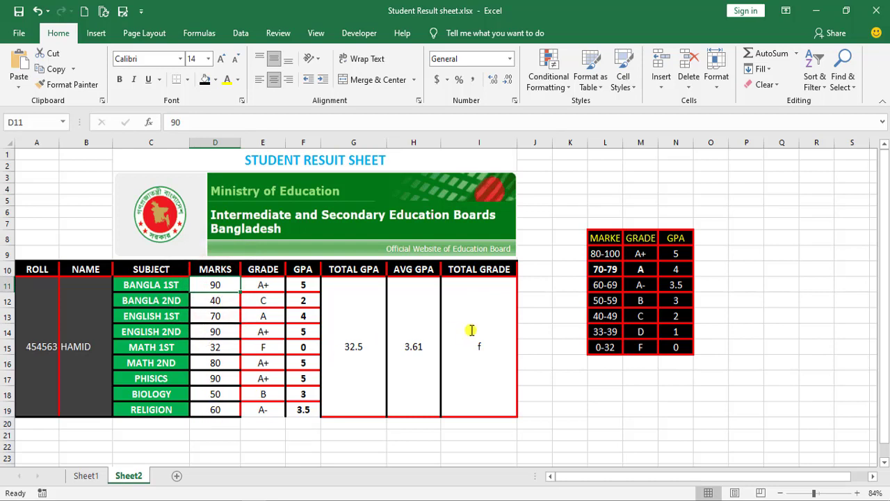
# Select the result block A1:I19 and fill it down to about row 800
pyautogui.click(357, 370)
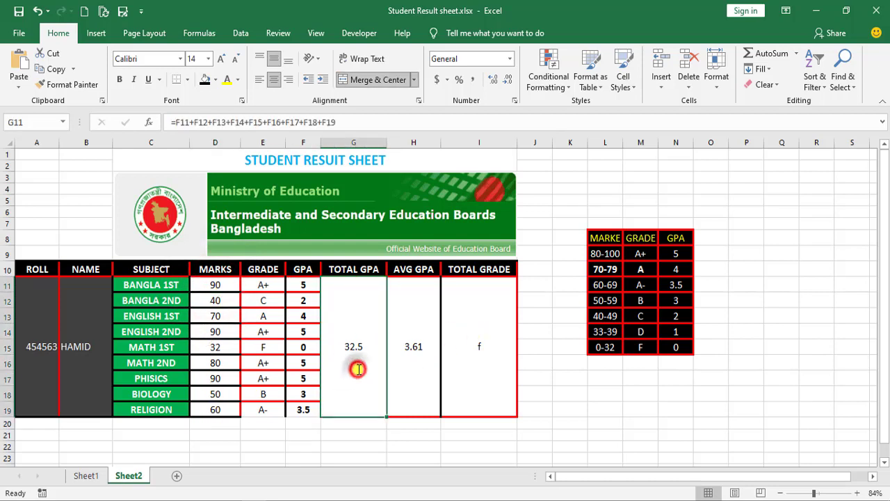
pyautogui.click(407, 287)
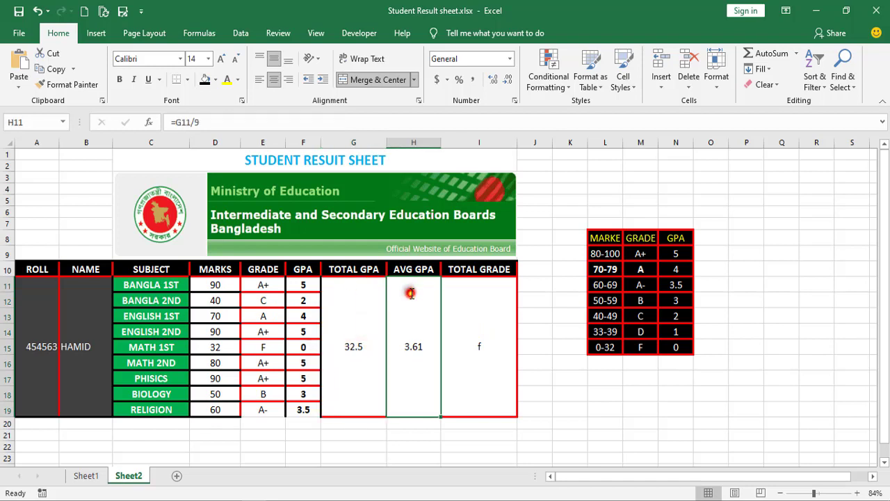
pyautogui.click(486, 307)
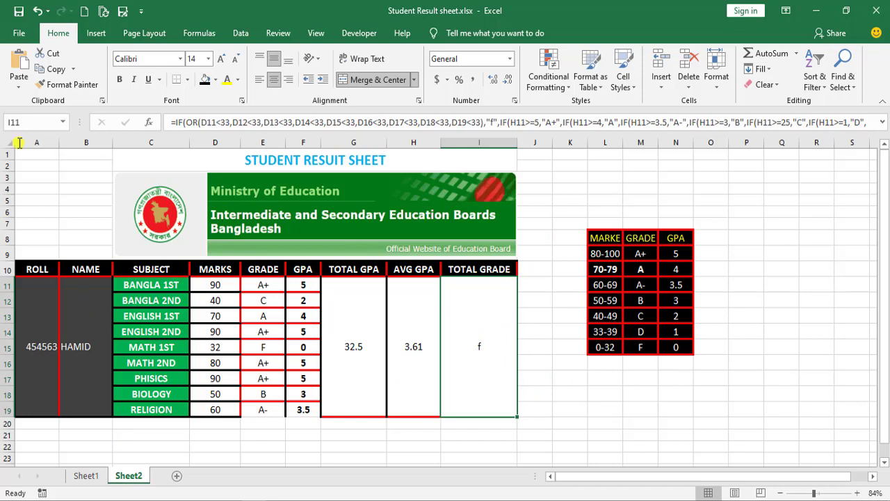
pyautogui.moveTo(21, 155); pyautogui.dragTo(376, 353)
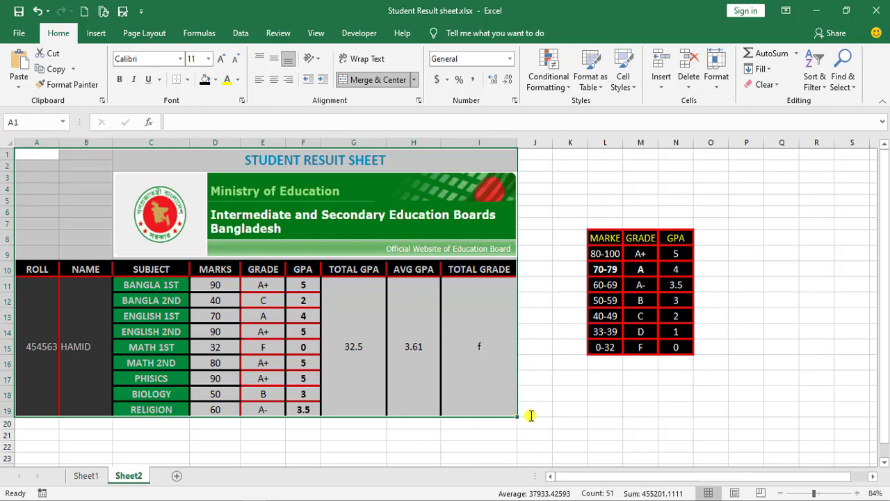
pyautogui.moveTo(517, 417); pyautogui.dragTo(517, 419)
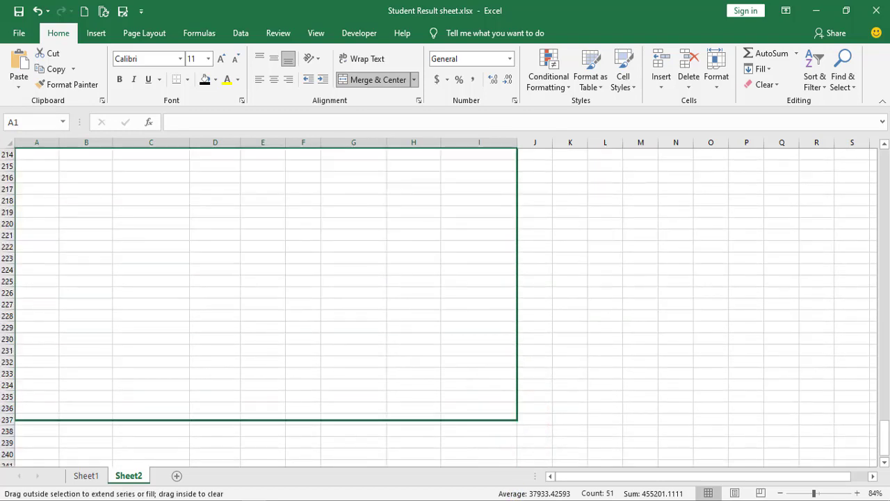
pyautogui.moveTo(517, 494); pyautogui.dragTo(517, 490)
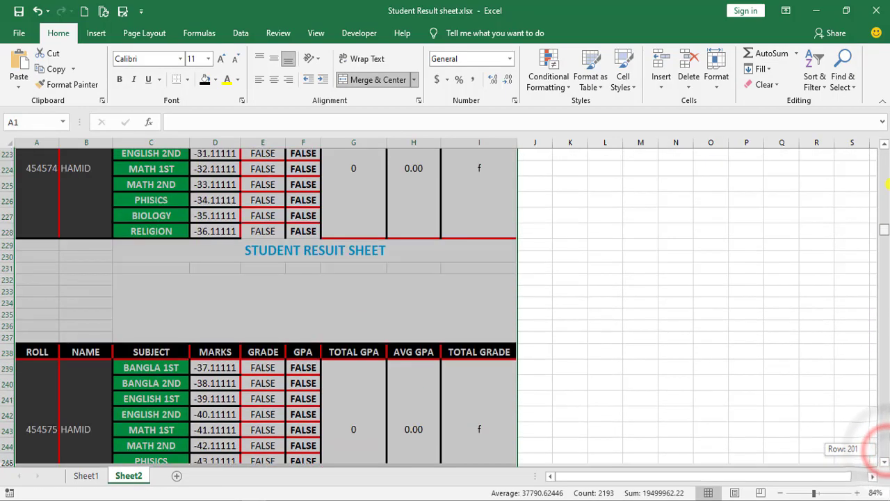
# Scroll through the repeated result sheets, then return to the first sheet at the top
pyautogui.moveTo(885, 451); pyautogui.dragTo(884, 154)
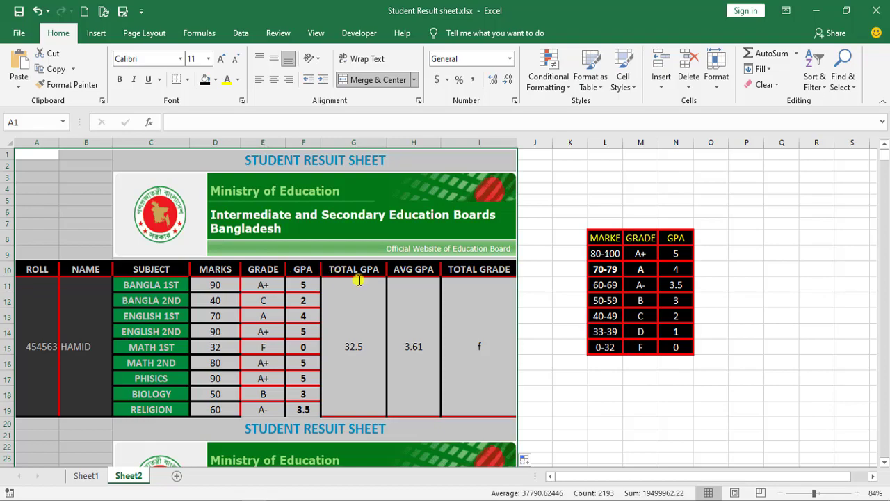
pyautogui.scroll(-2, 378, 352)
pyautogui.scroll(-5, 328, 348)
pyautogui.scroll(-4, 333, 329)
pyautogui.scroll(-1, 333, 329)
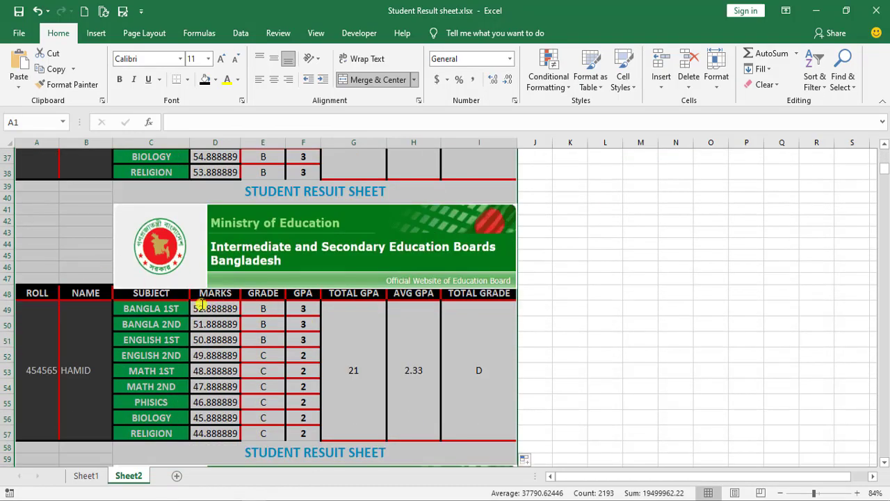
pyautogui.scroll(-5, 202, 304)
pyautogui.scroll(-6, 337, 339)
pyautogui.scroll(-8, 279, 348)
pyautogui.scroll(-6, 275, 347)
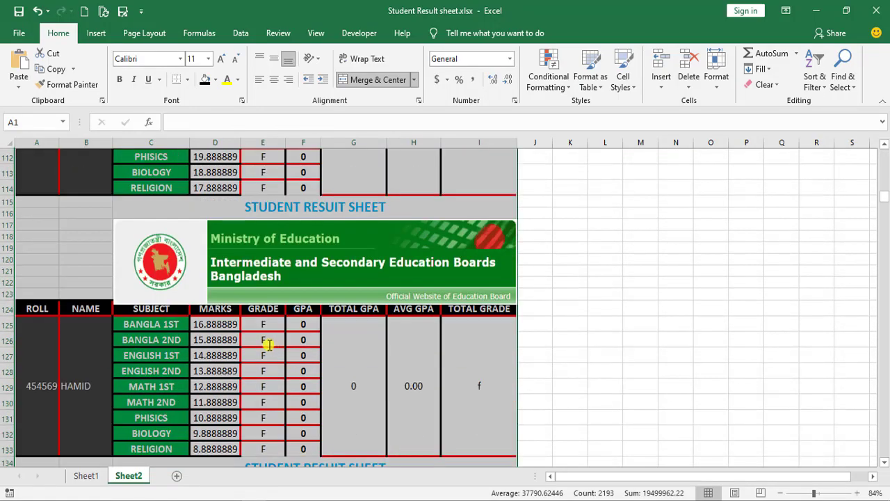
pyautogui.scroll(-5, 266, 342)
pyautogui.scroll(-5, 199, 344)
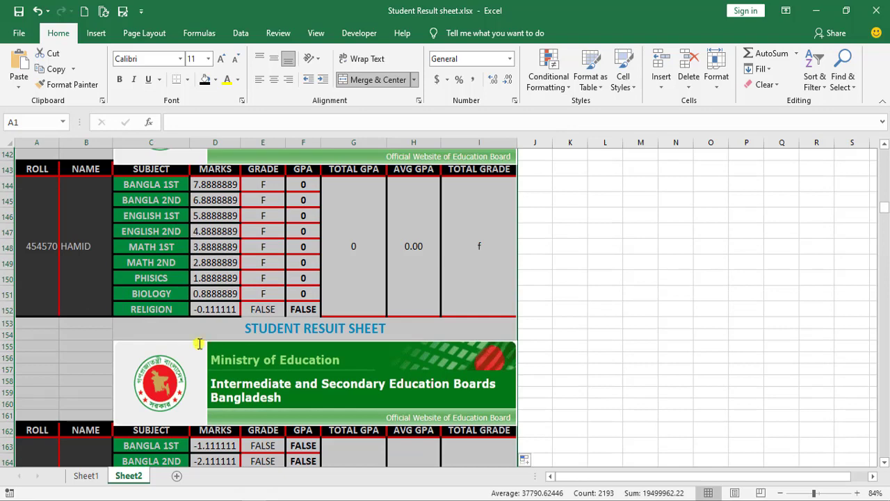
pyautogui.click(265, 232)
pyautogui.click(212, 231)
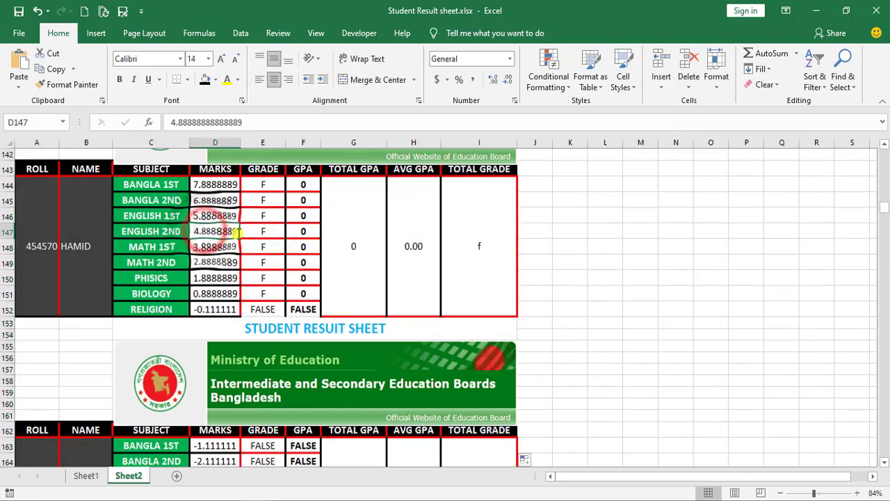
pyautogui.scroll(2, 219, 257)
pyautogui.scroll(7, 291, 339)
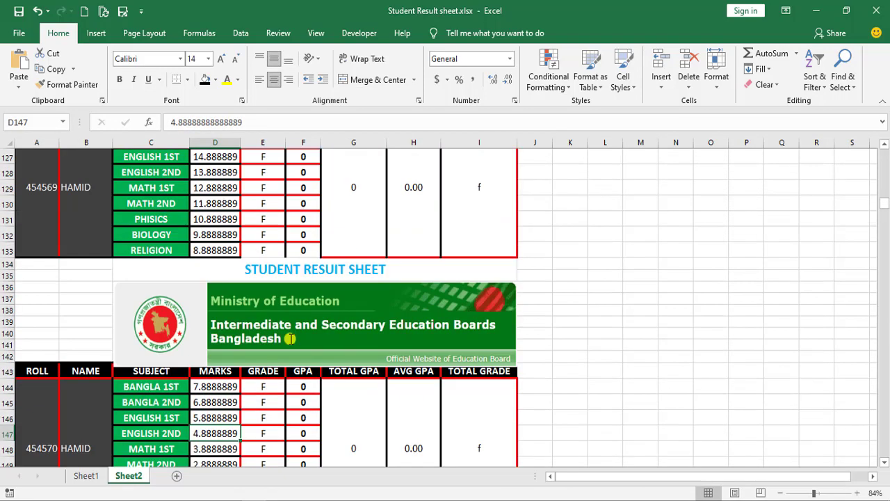
pyautogui.scroll(7, 291, 341)
pyautogui.scroll(7, 290, 342)
pyautogui.scroll(6, 290, 339)
pyautogui.scroll(10, 290, 338)
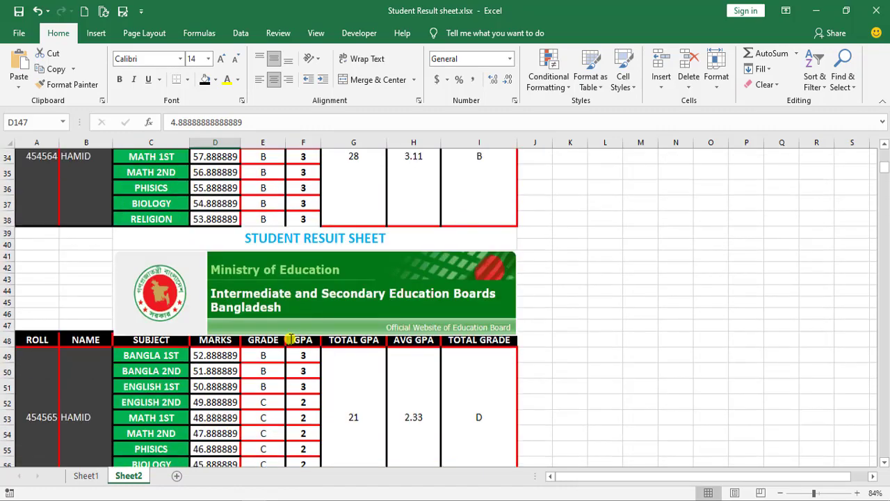
pyautogui.scroll(8, 290, 338)
pyautogui.hotkey('ctrl', 'Home')
pyautogui.hotkey('ctrl', 'a')
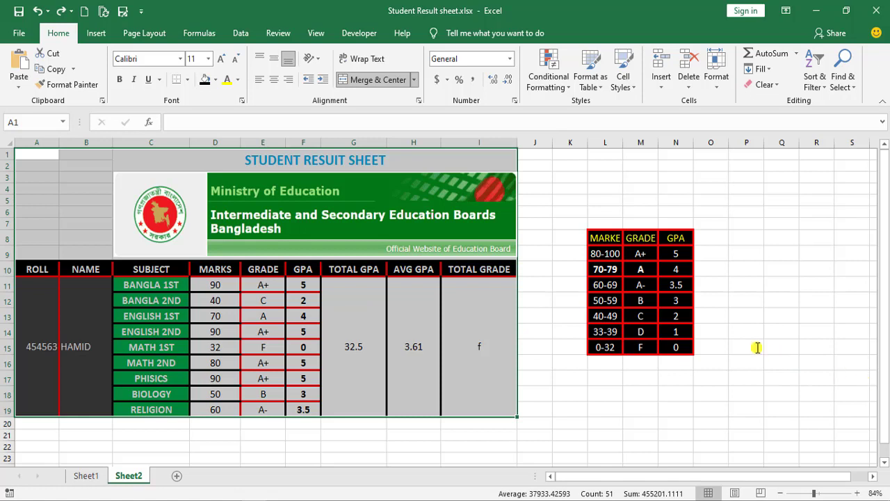
# Change the MATH 1ST mark to 63, lifting the average GPA to 4.00 and grade A
pyautogui.click(220, 362)
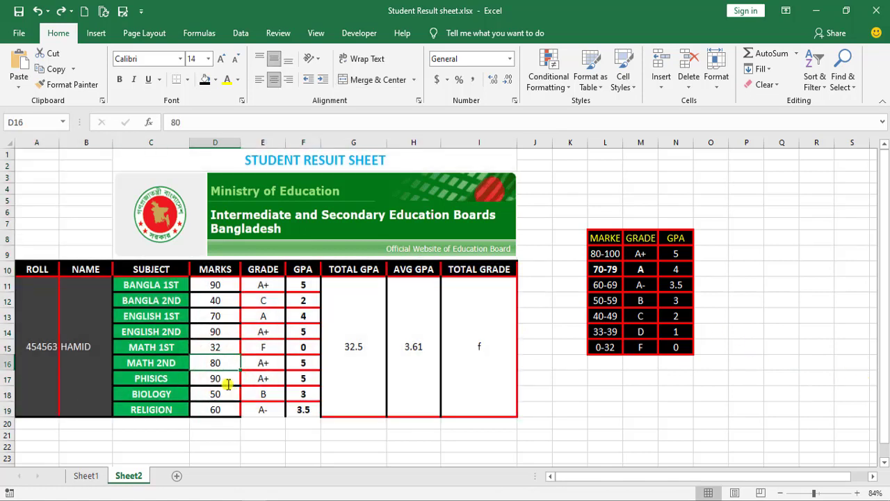
pyautogui.click(224, 347)
pyautogui.write('63')
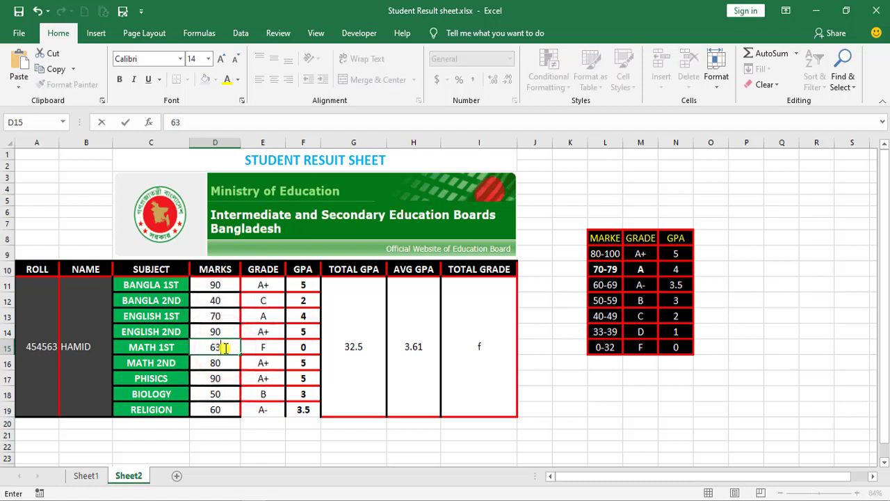
pyautogui.press('Return')
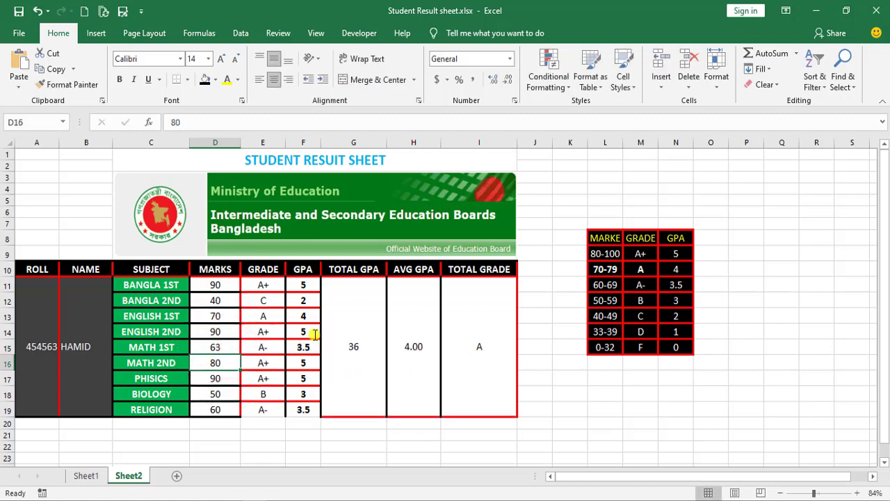